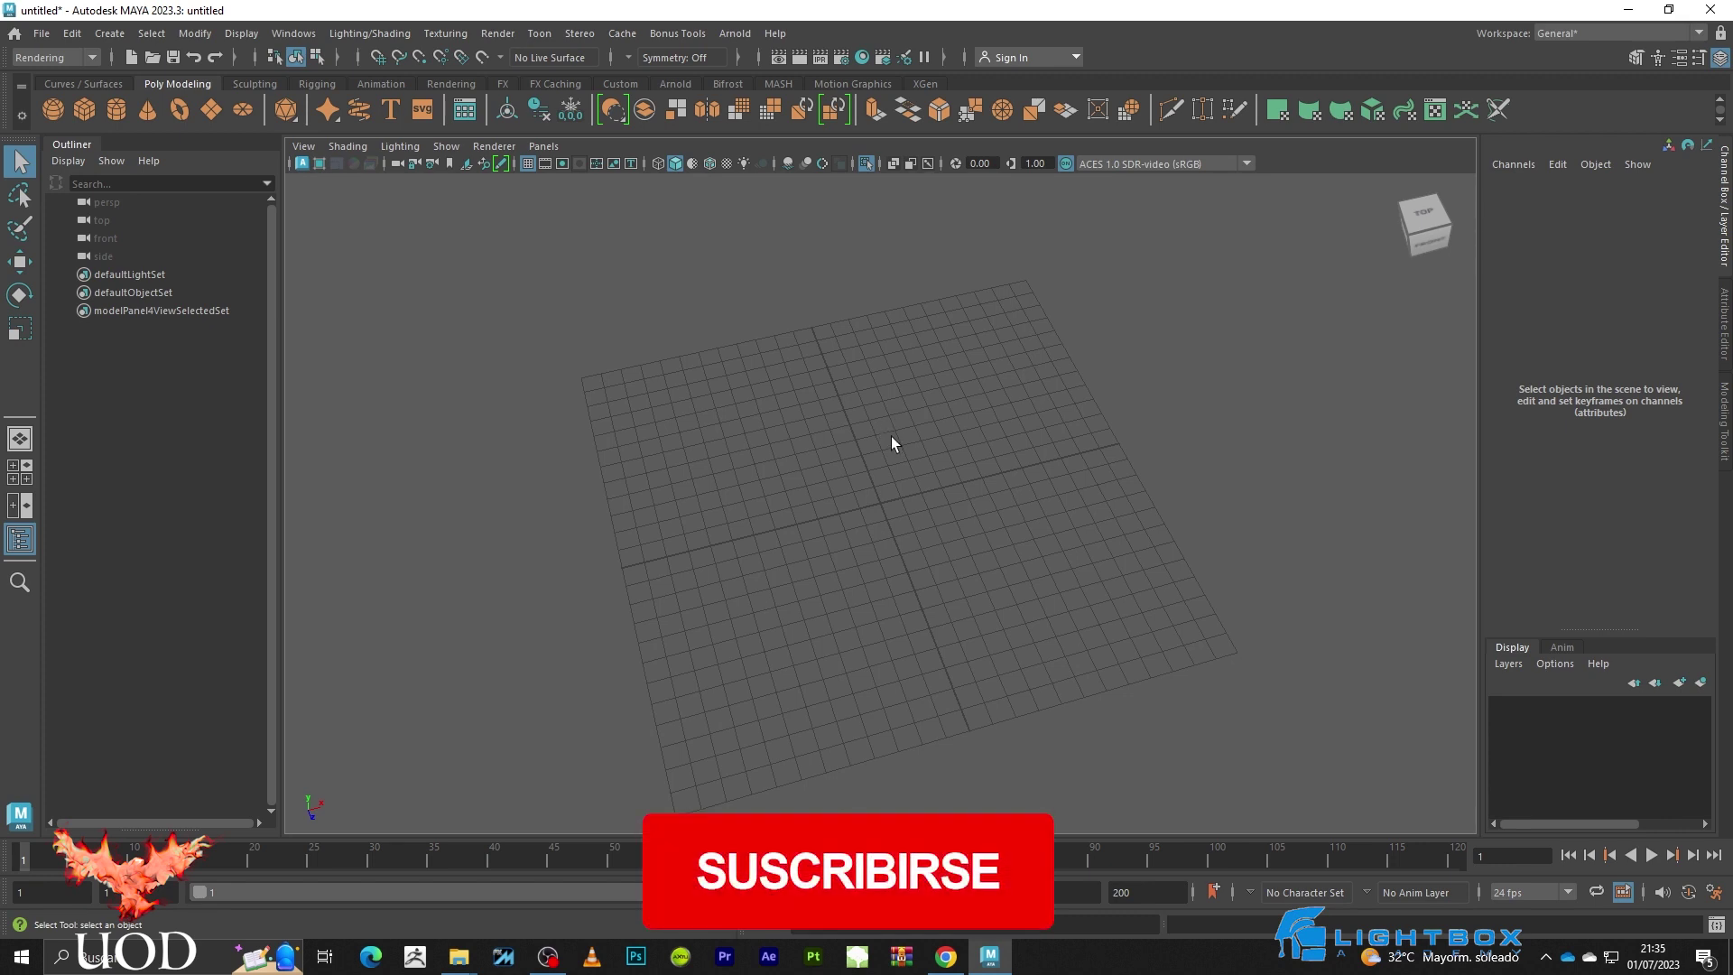
- Create a polygon cube with width, height and depth of 3
left_click(84, 109)
left_click_drag(695, 467, 1061, 455, "alt")
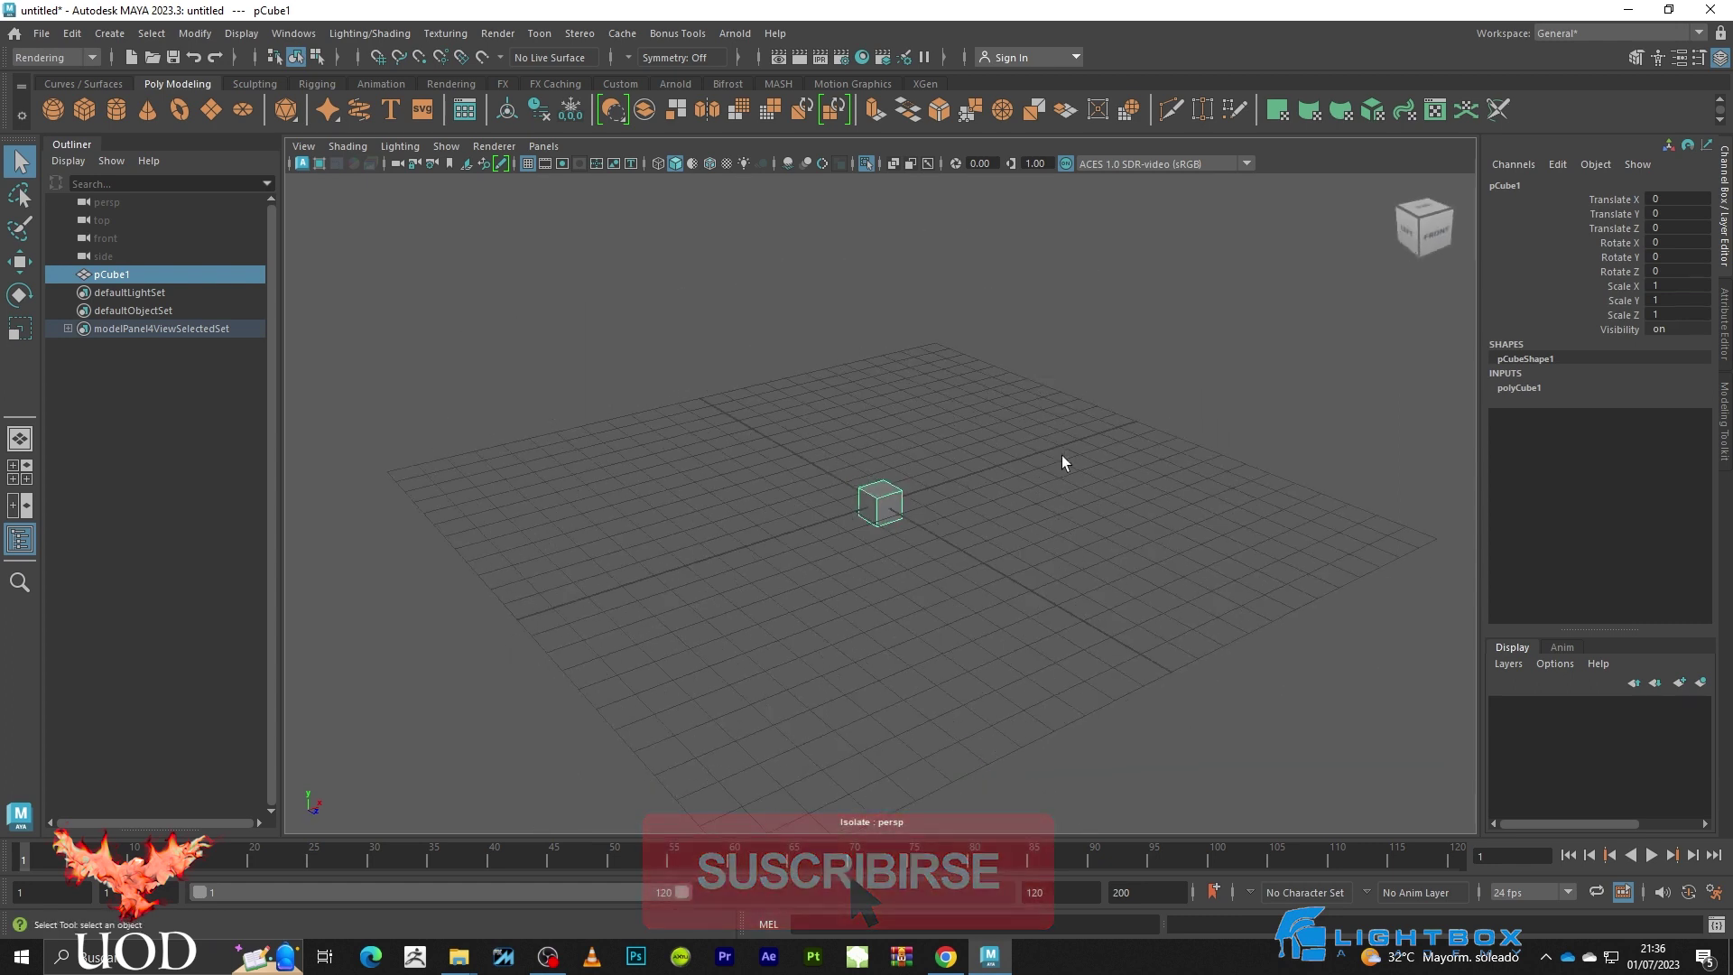
left_click(1517, 387)
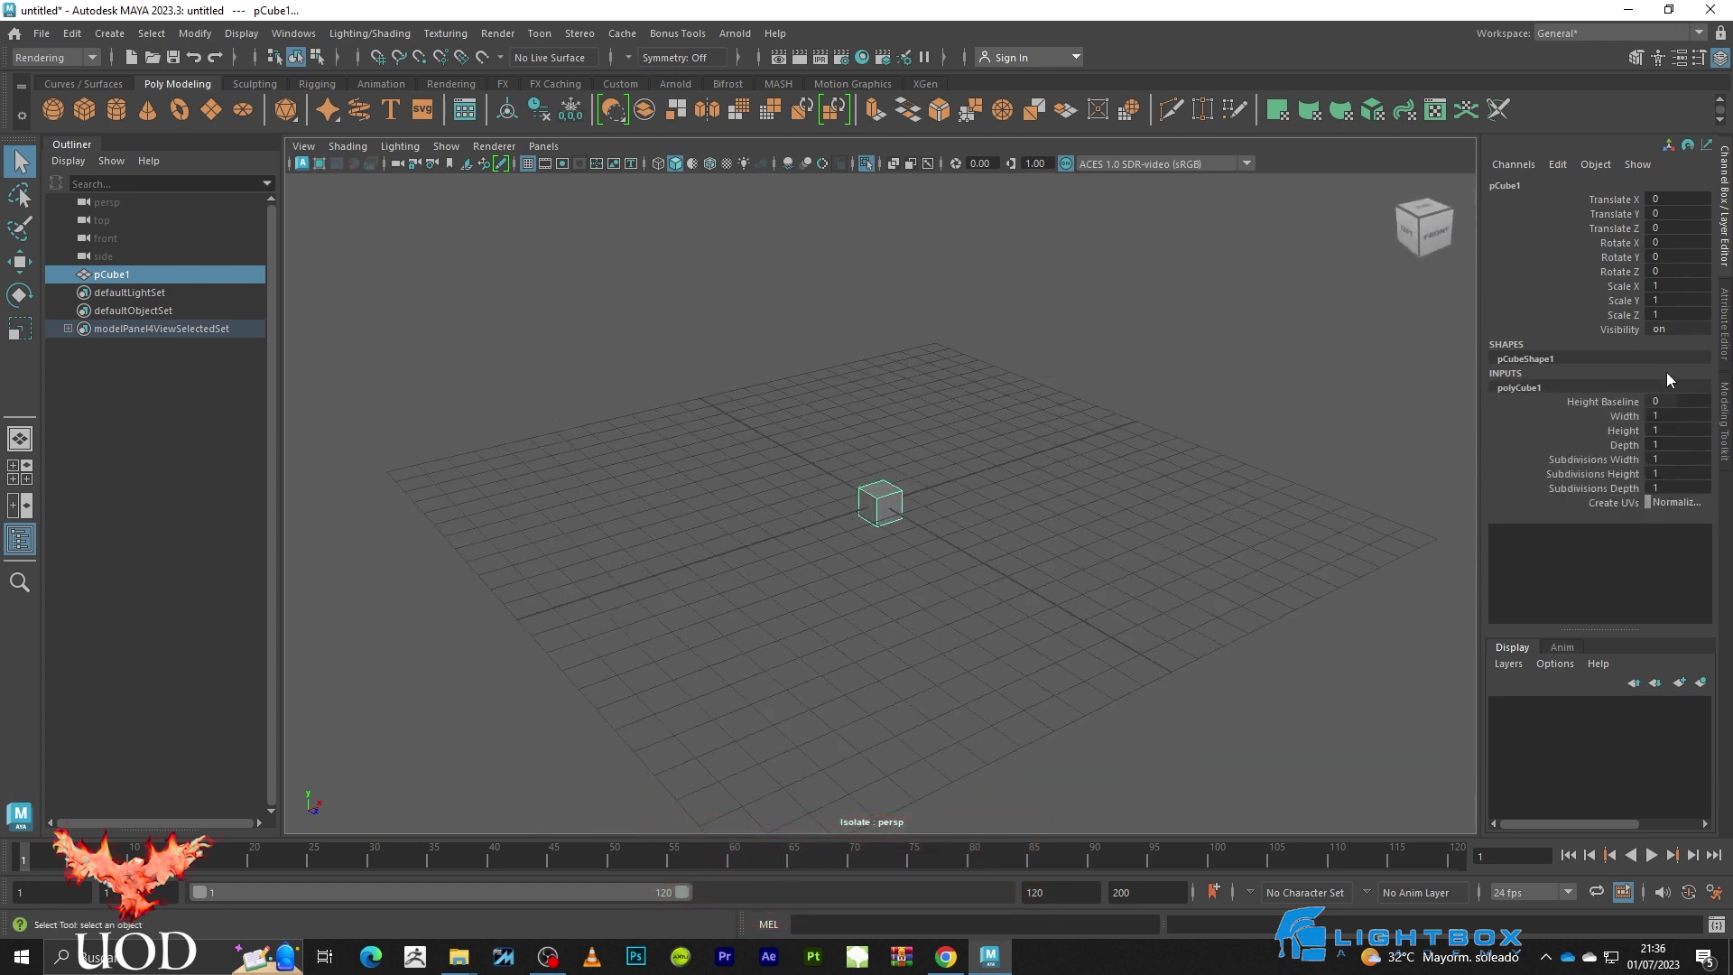
left_click_drag(1665, 415, 1665, 444)
type("3")
key("Return")
- Raise the cube and place its pivot at the cube's bottom
left_click(955, 462)
left_click_drag(955, 462, 808, 528)
key("w")
left_click_drag(881, 452, 881, 429)
key("d")
mouse_move(881, 487)
left_mouse_down()
mouse_move(869, 558)
mouse_move(869, 528)
left_mouse_up()
key("d")
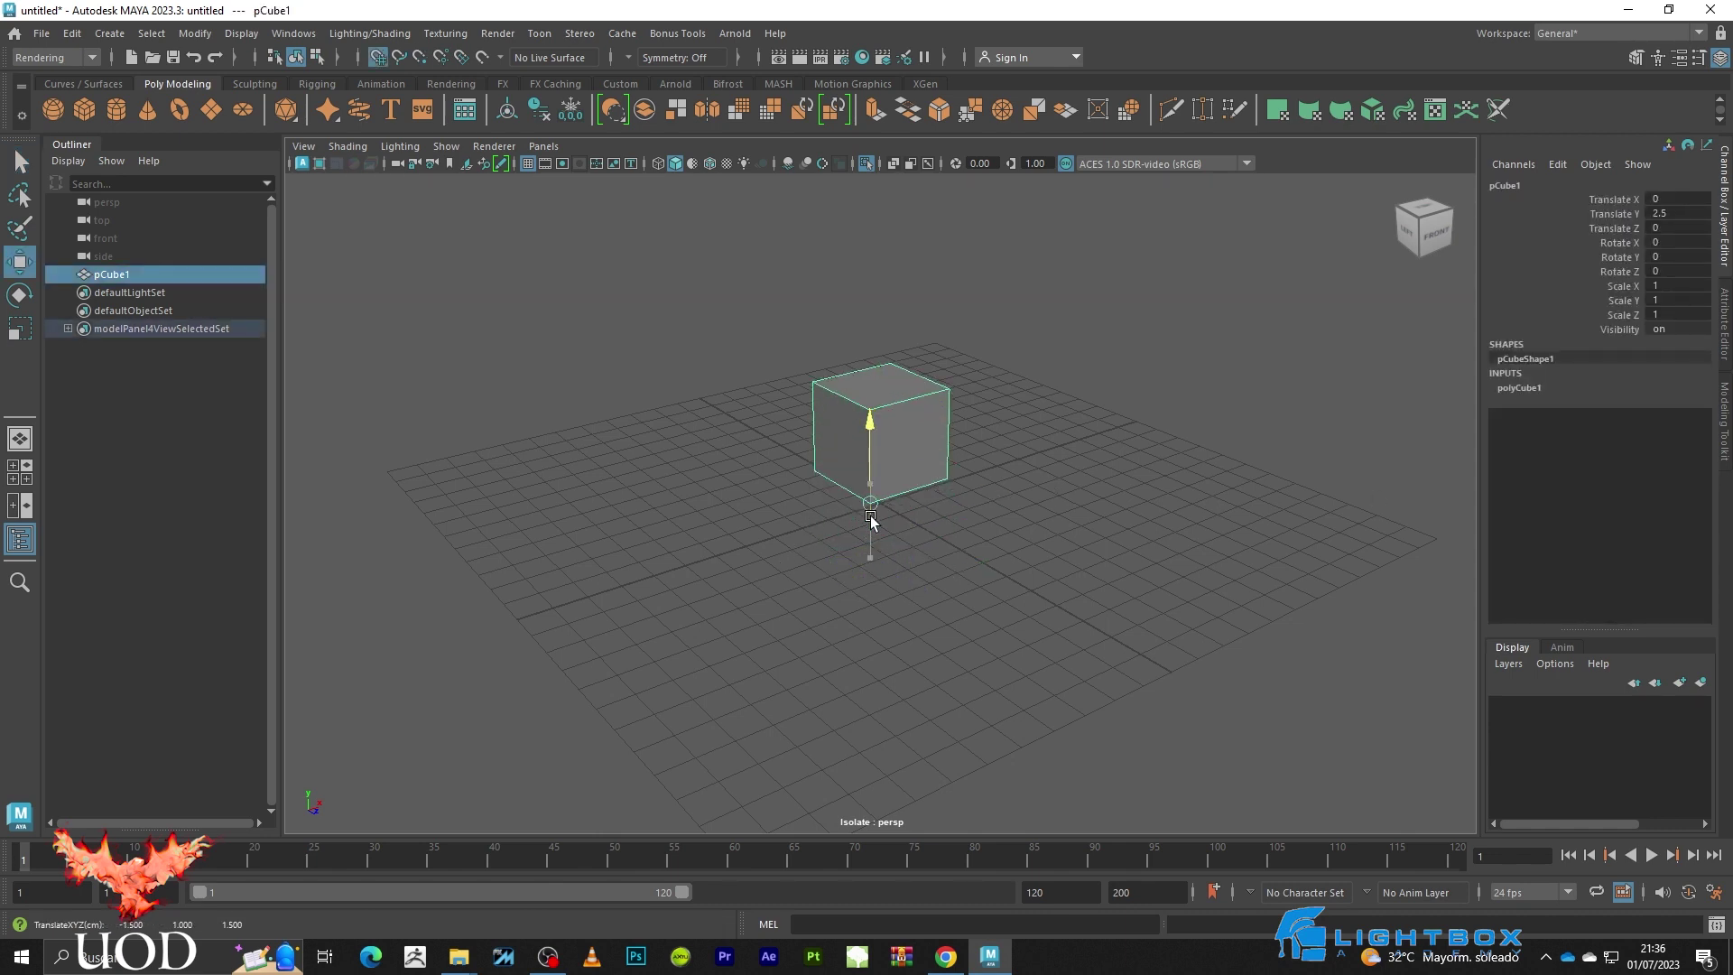
- Freeze the cube's transformations so they read zero
left_click(1101, 500)
left_click_drag(1101, 500, 962, 613, "alt")
left_click(916, 472)
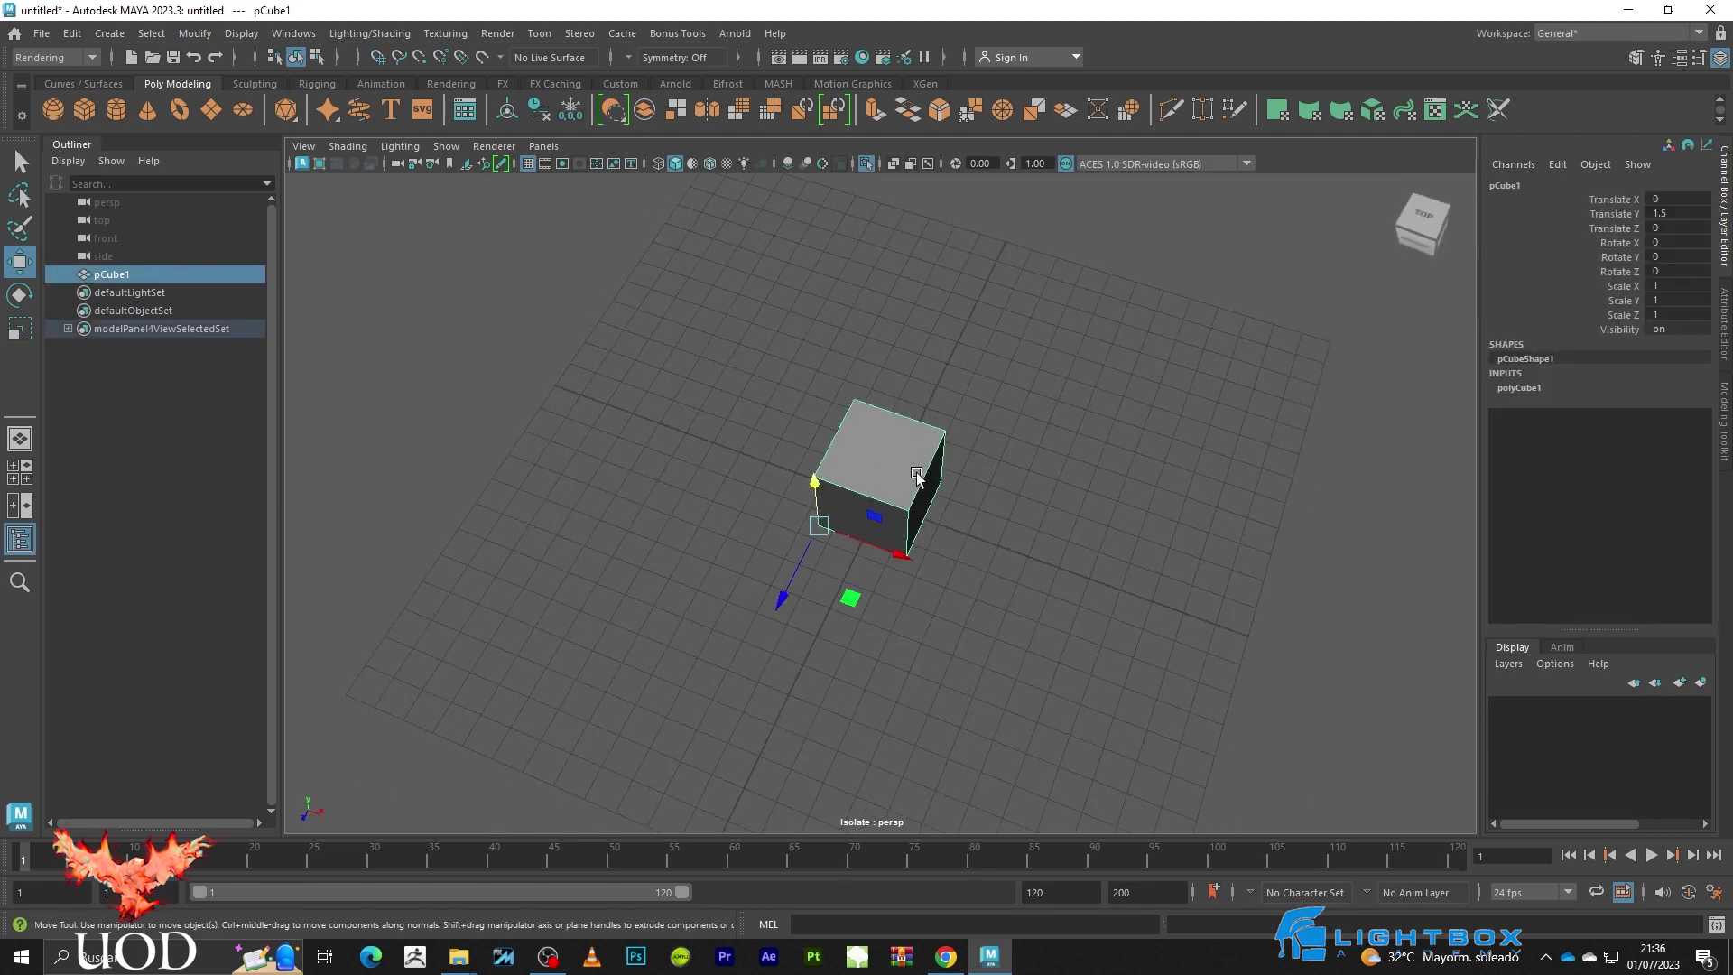
left_click_drag(917, 473, 927, 483, "alt")
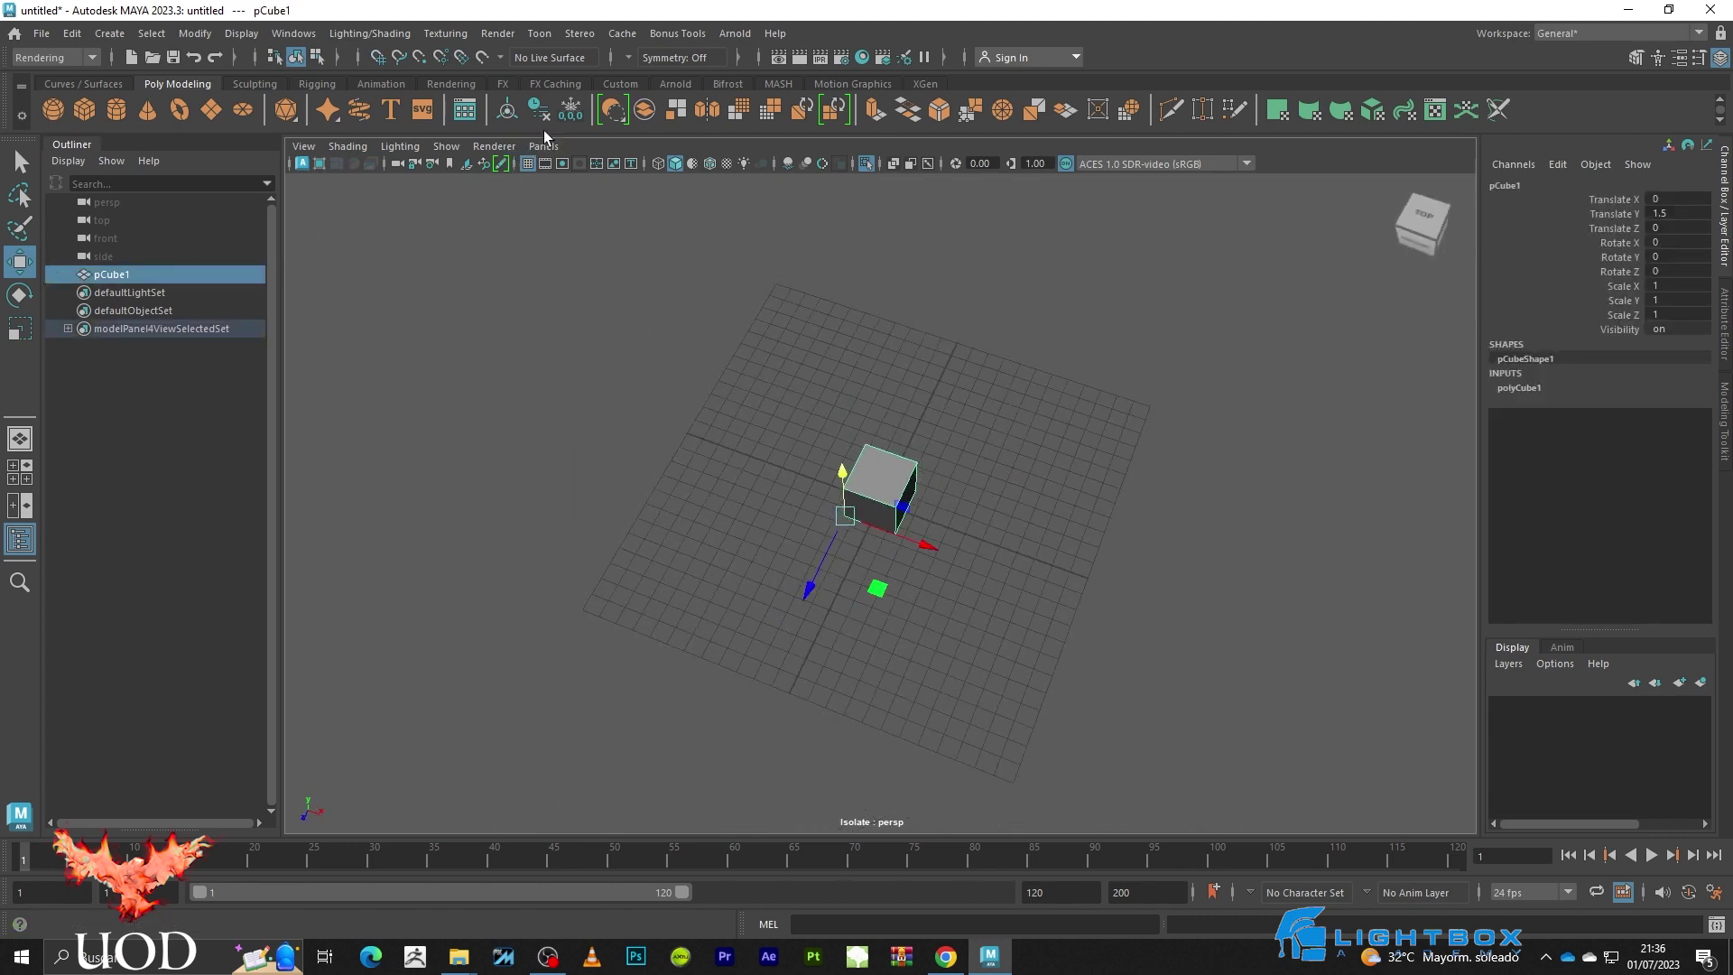
left_click(570, 109)
scroll(994, 388, "up", 2)
left_click(1079, 395)
left_click(895, 468)
scroll(895, 468, "down", 2)
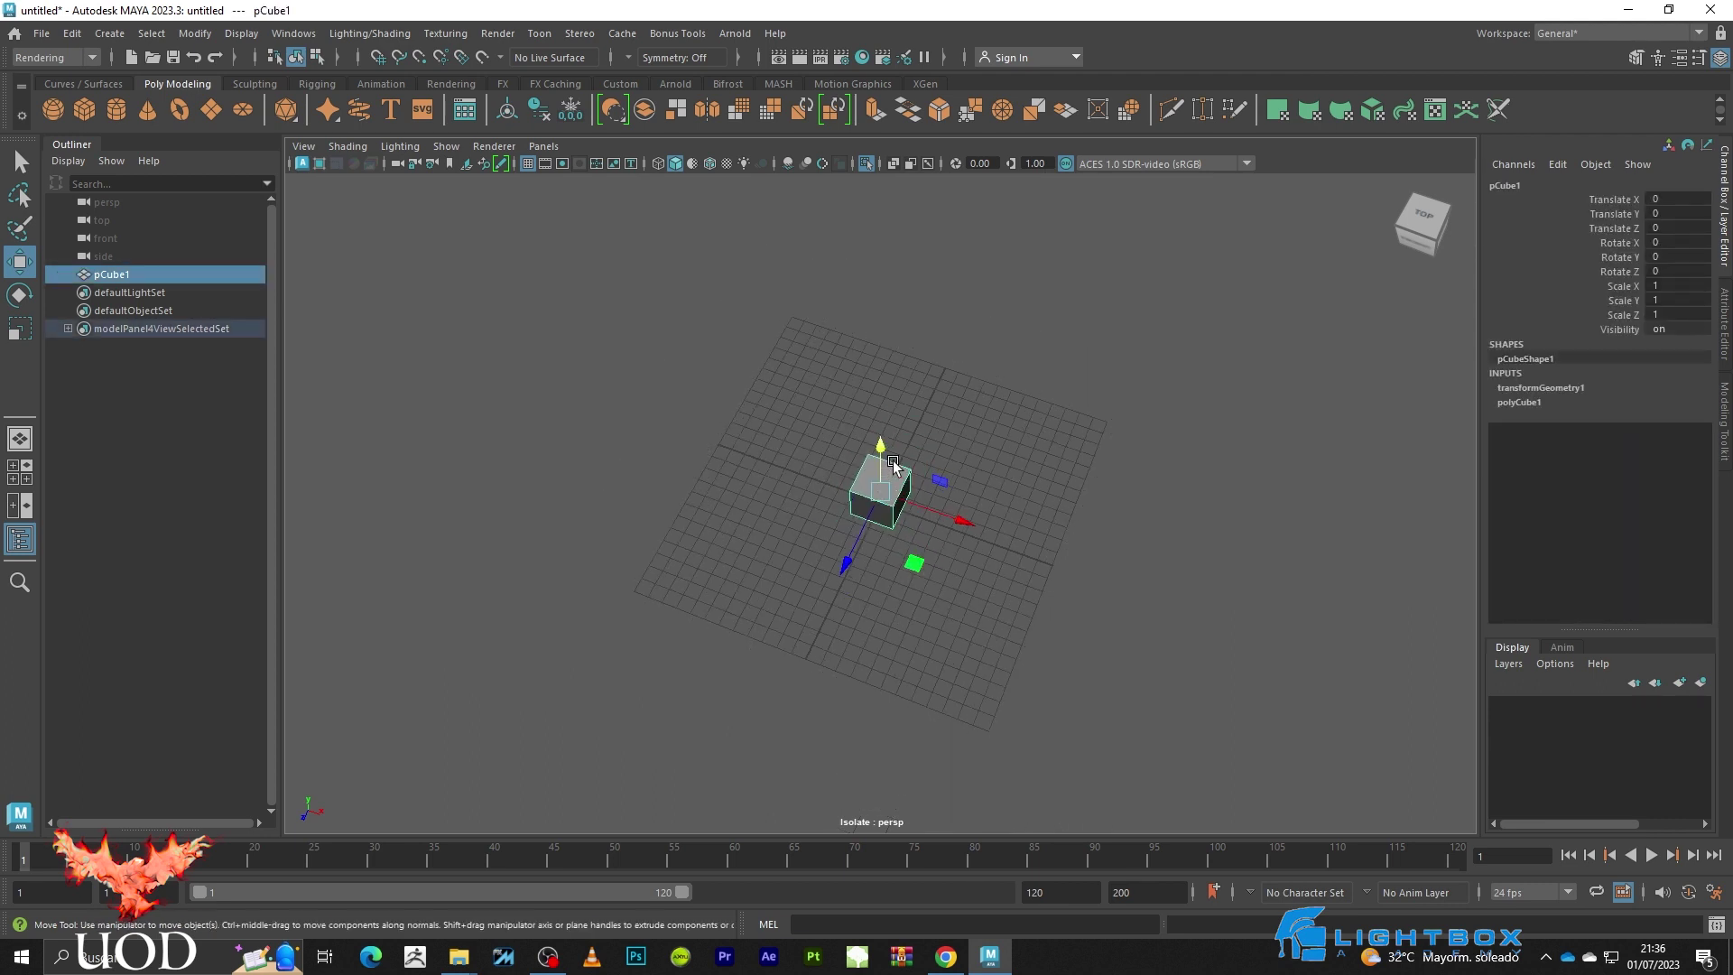
- Move the cube off the origin and rotate it to Rotate Y 33.625
mouse_move(927, 570)
left_mouse_down()
mouse_move(735, 290)
mouse_move(994, 302)
left_mouse_up()
key("e")
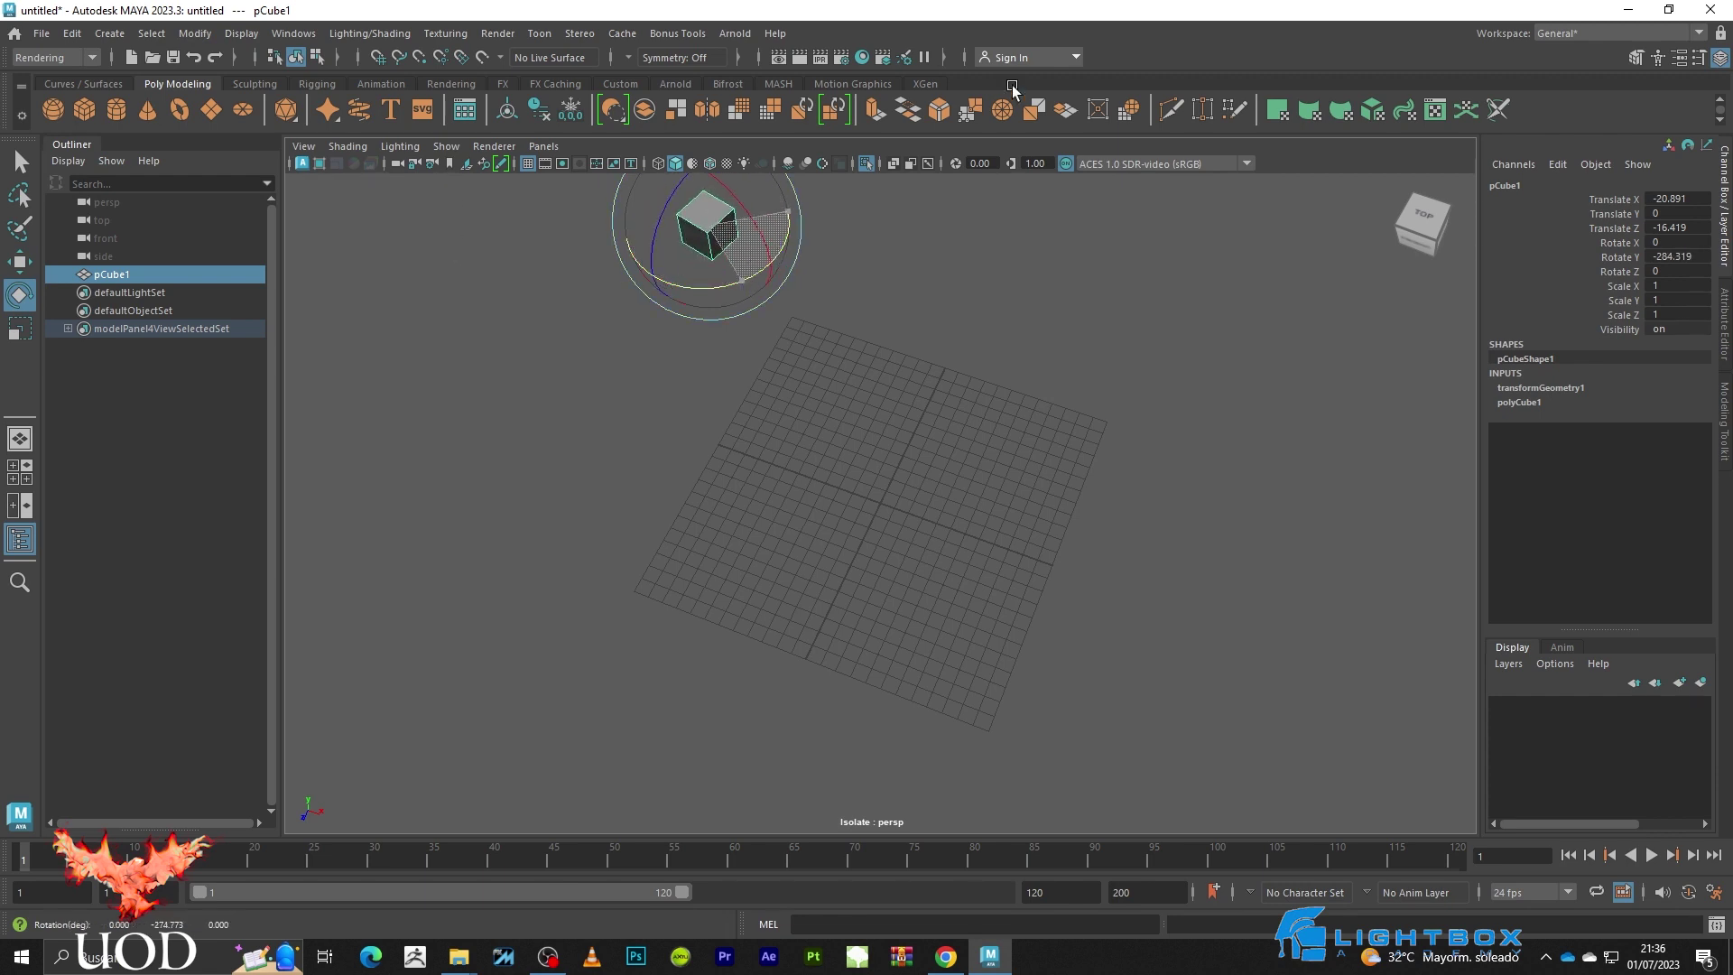
middle_click_drag(824, 255, 909, 394, "alt")
key("ctrl+z")
left_click_drag(746, 359, 820, 339)
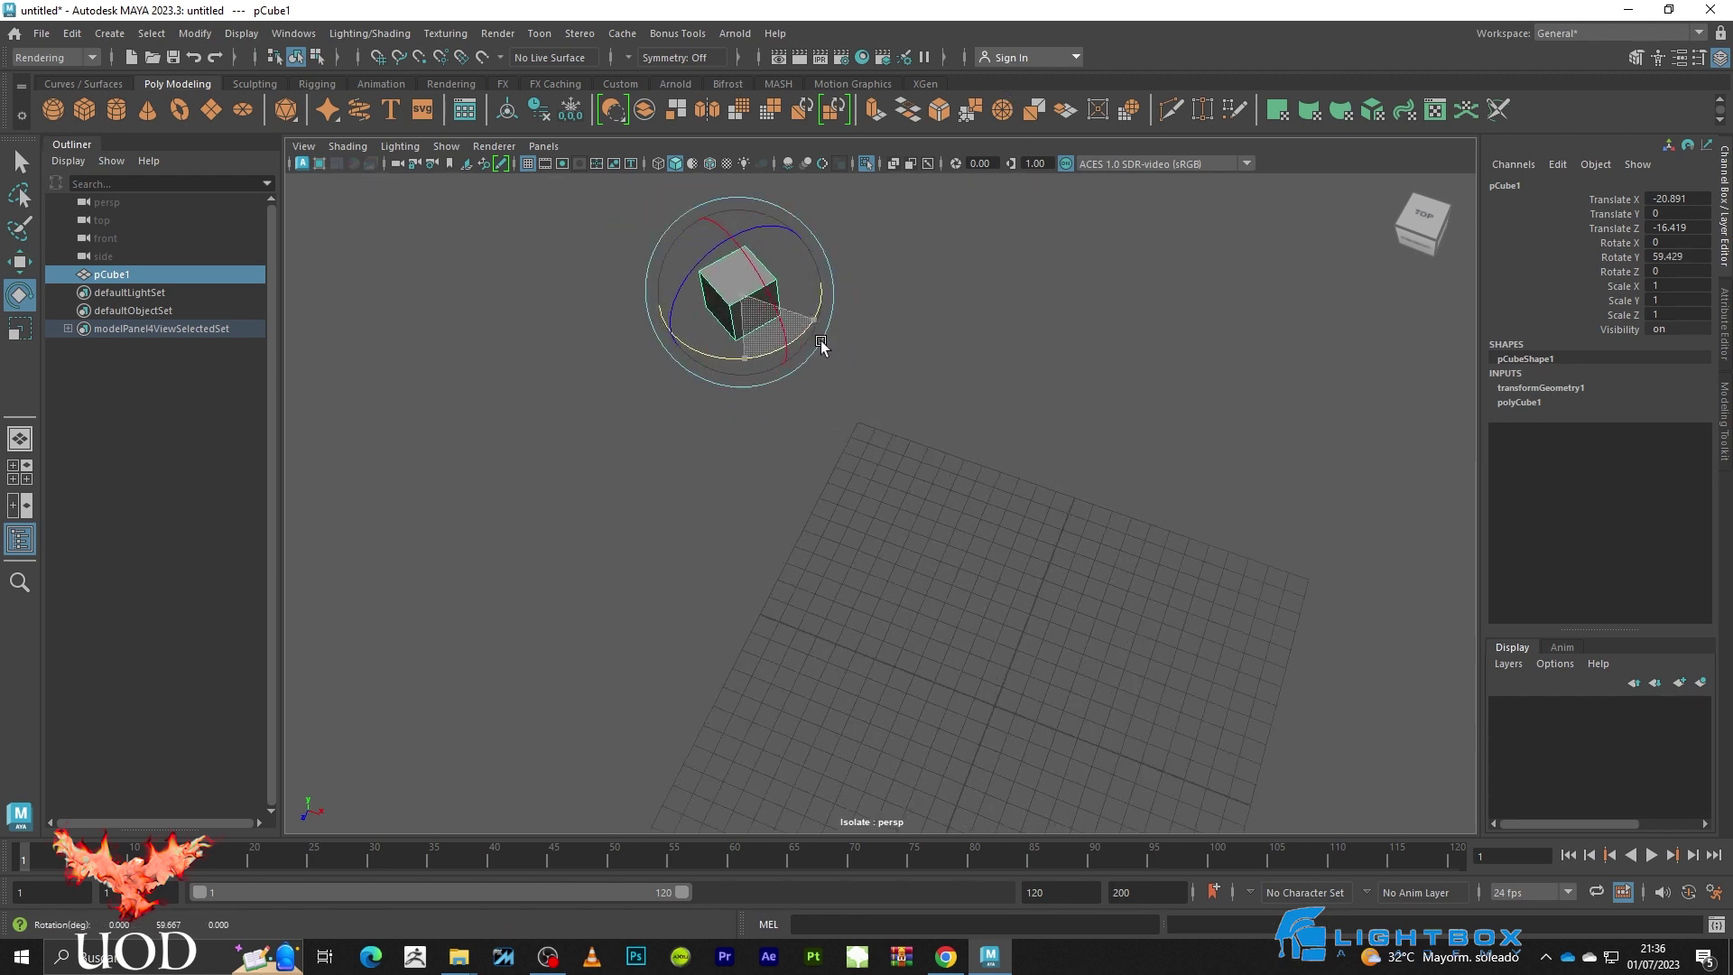
left_click_drag(729, 359, 696, 355)
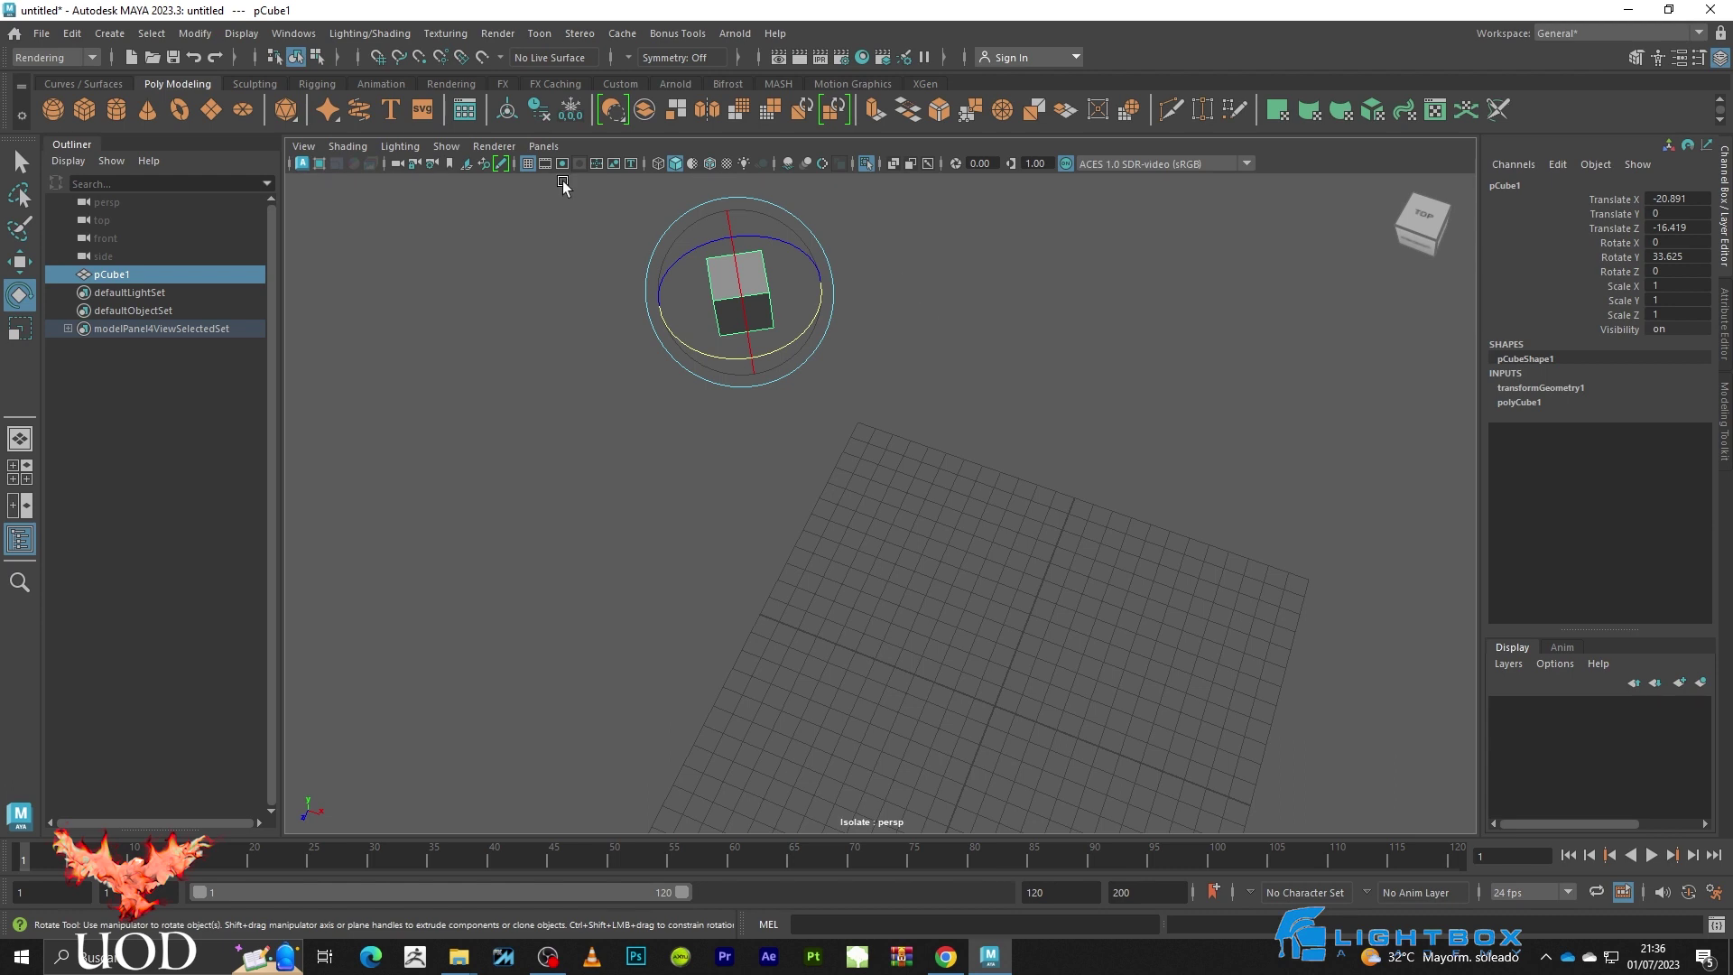
- Freeze the cube's transforms and delete its construction history
left_click(570, 110)
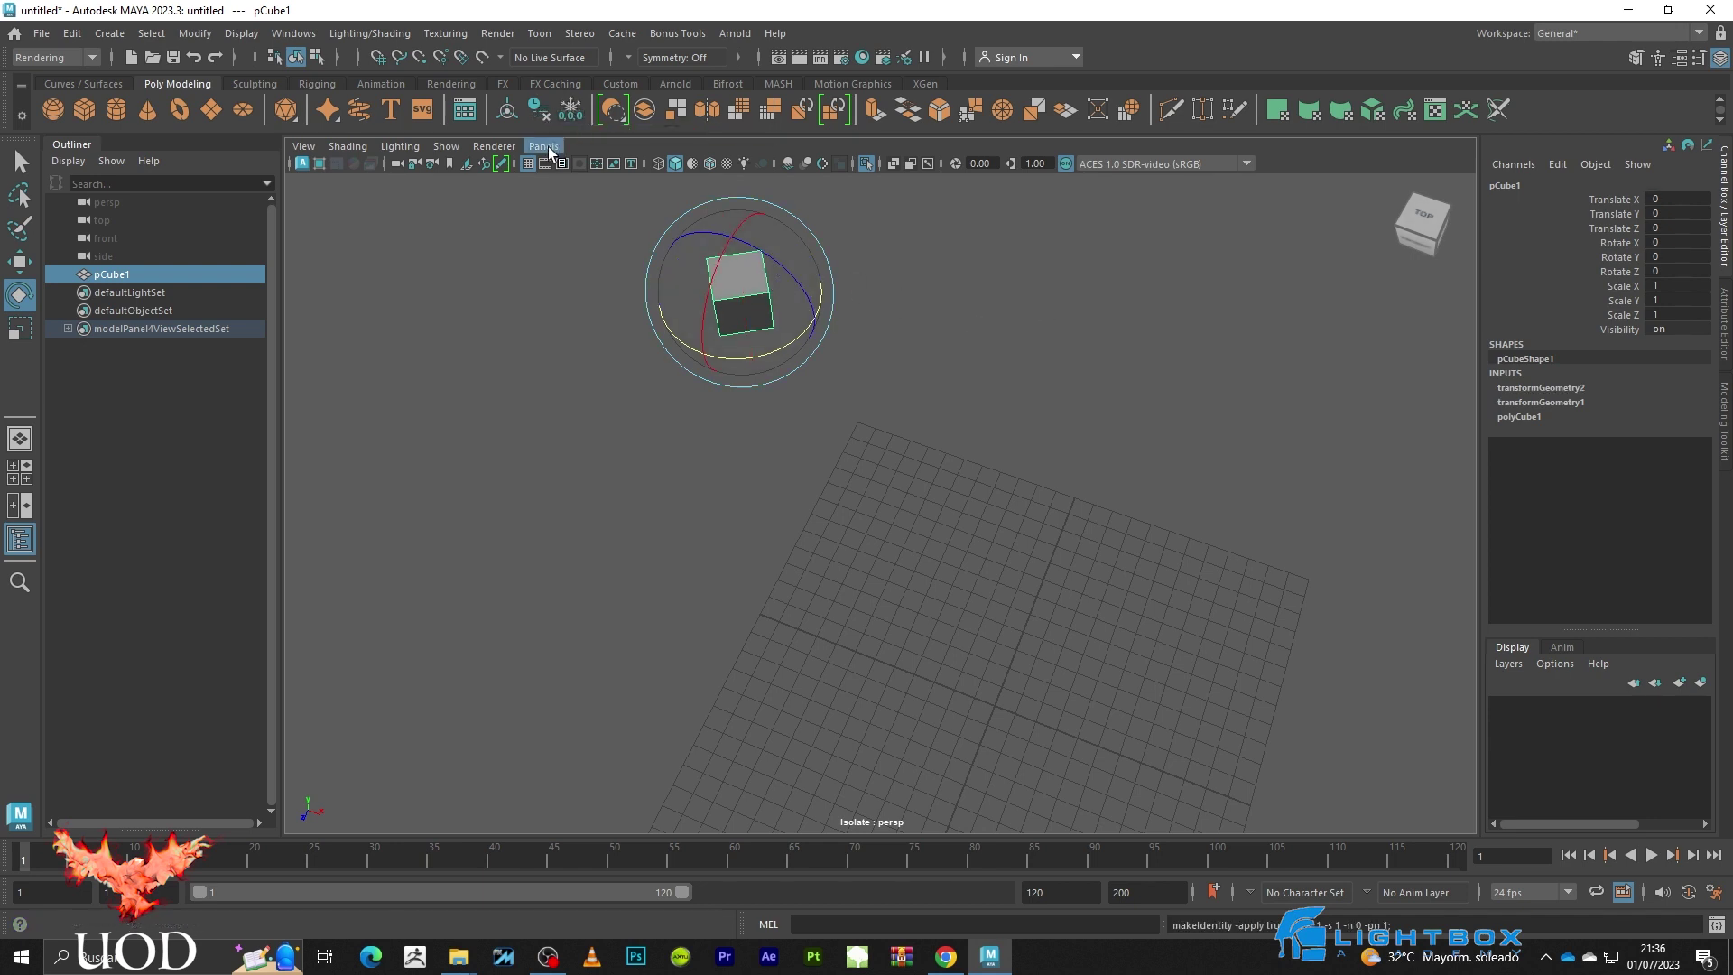
left_click(545, 116)
key("q")
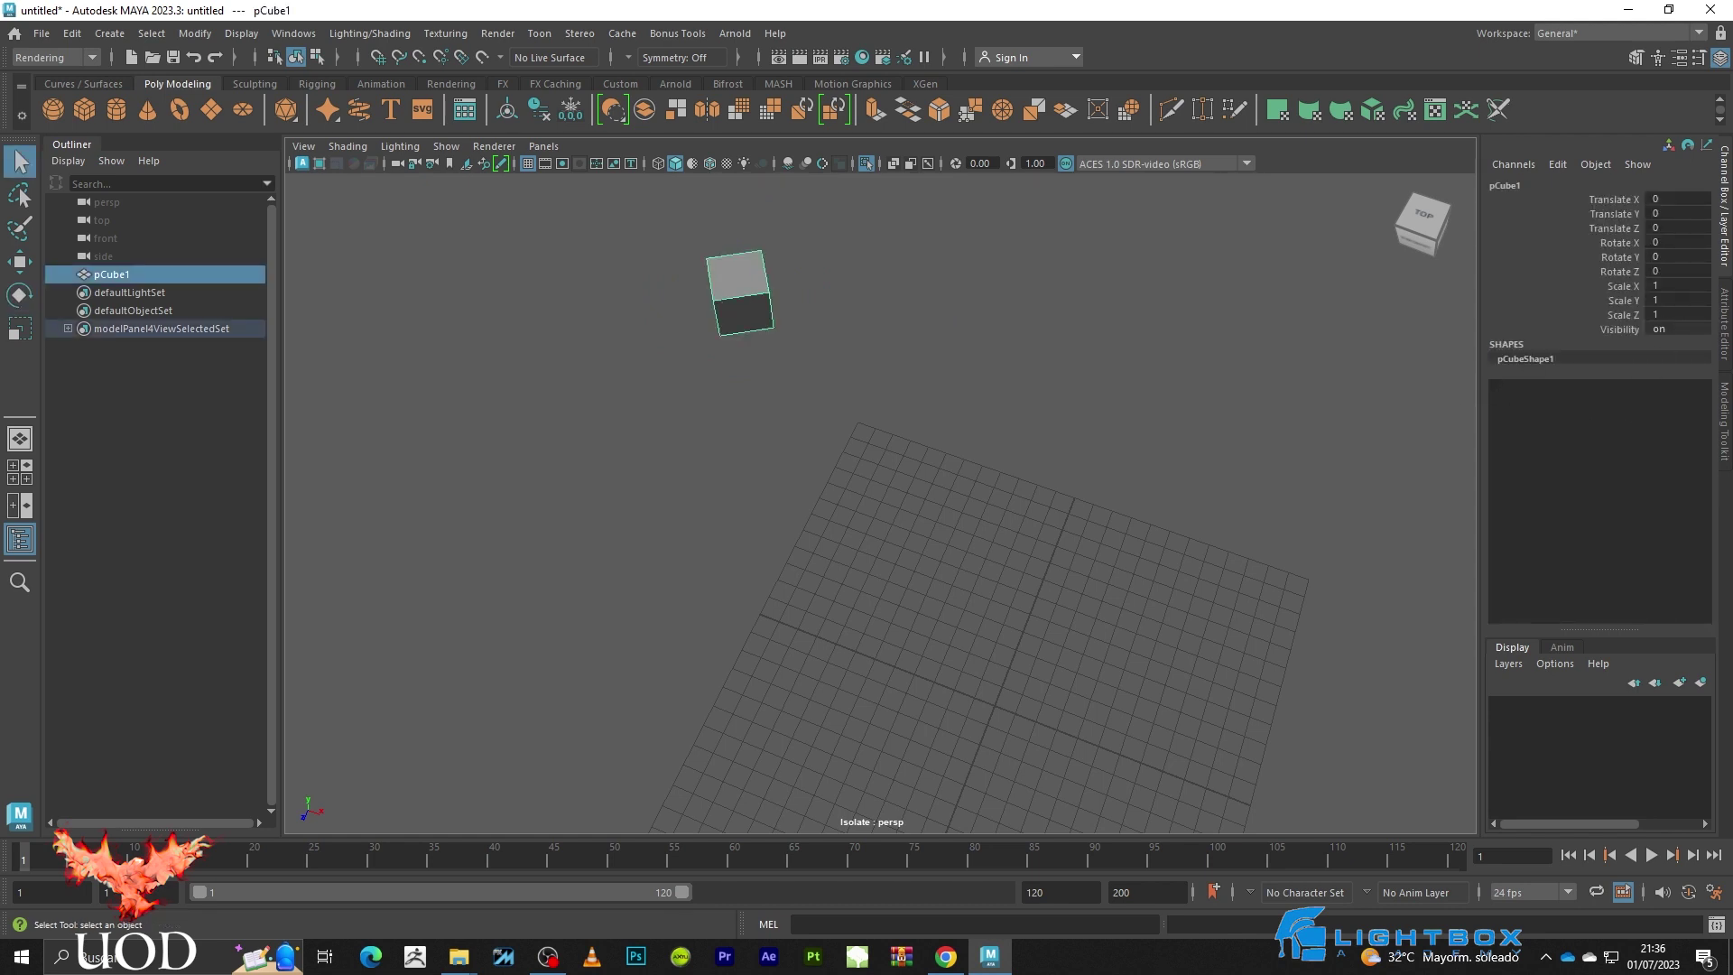
- In the Attribute Editor, undo the freeze and copy the Rotate Y value 33.625
left_click(1723, 336)
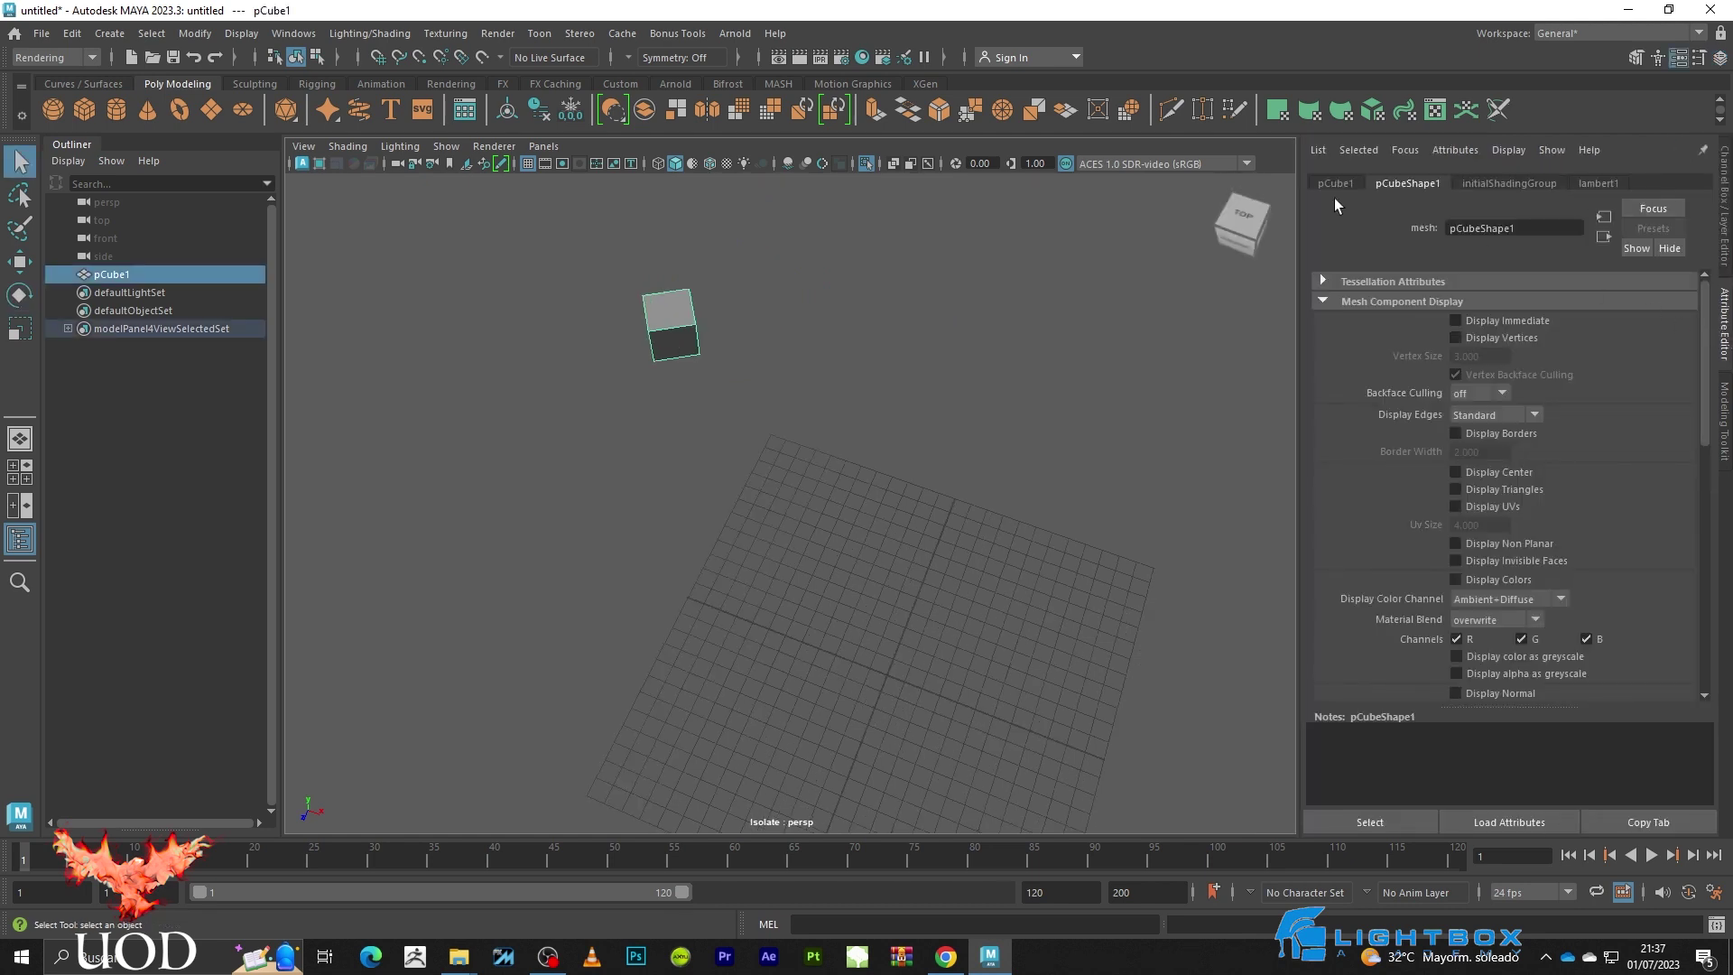
left_click(1335, 184)
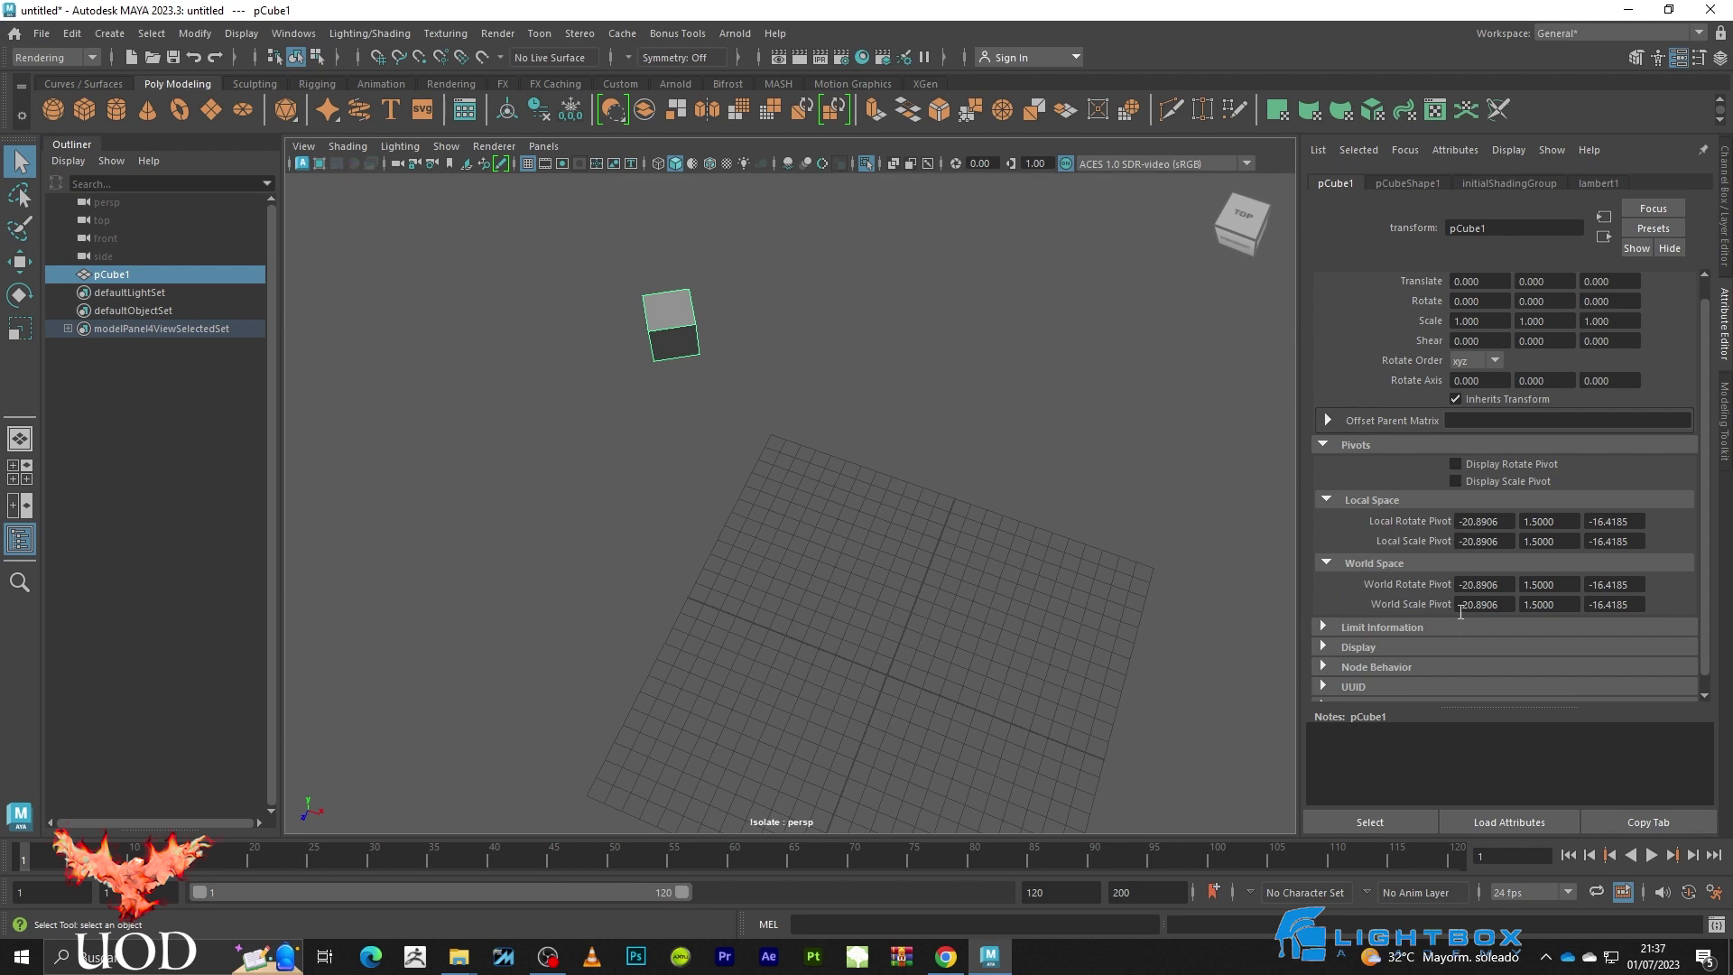
left_click(871, 361)
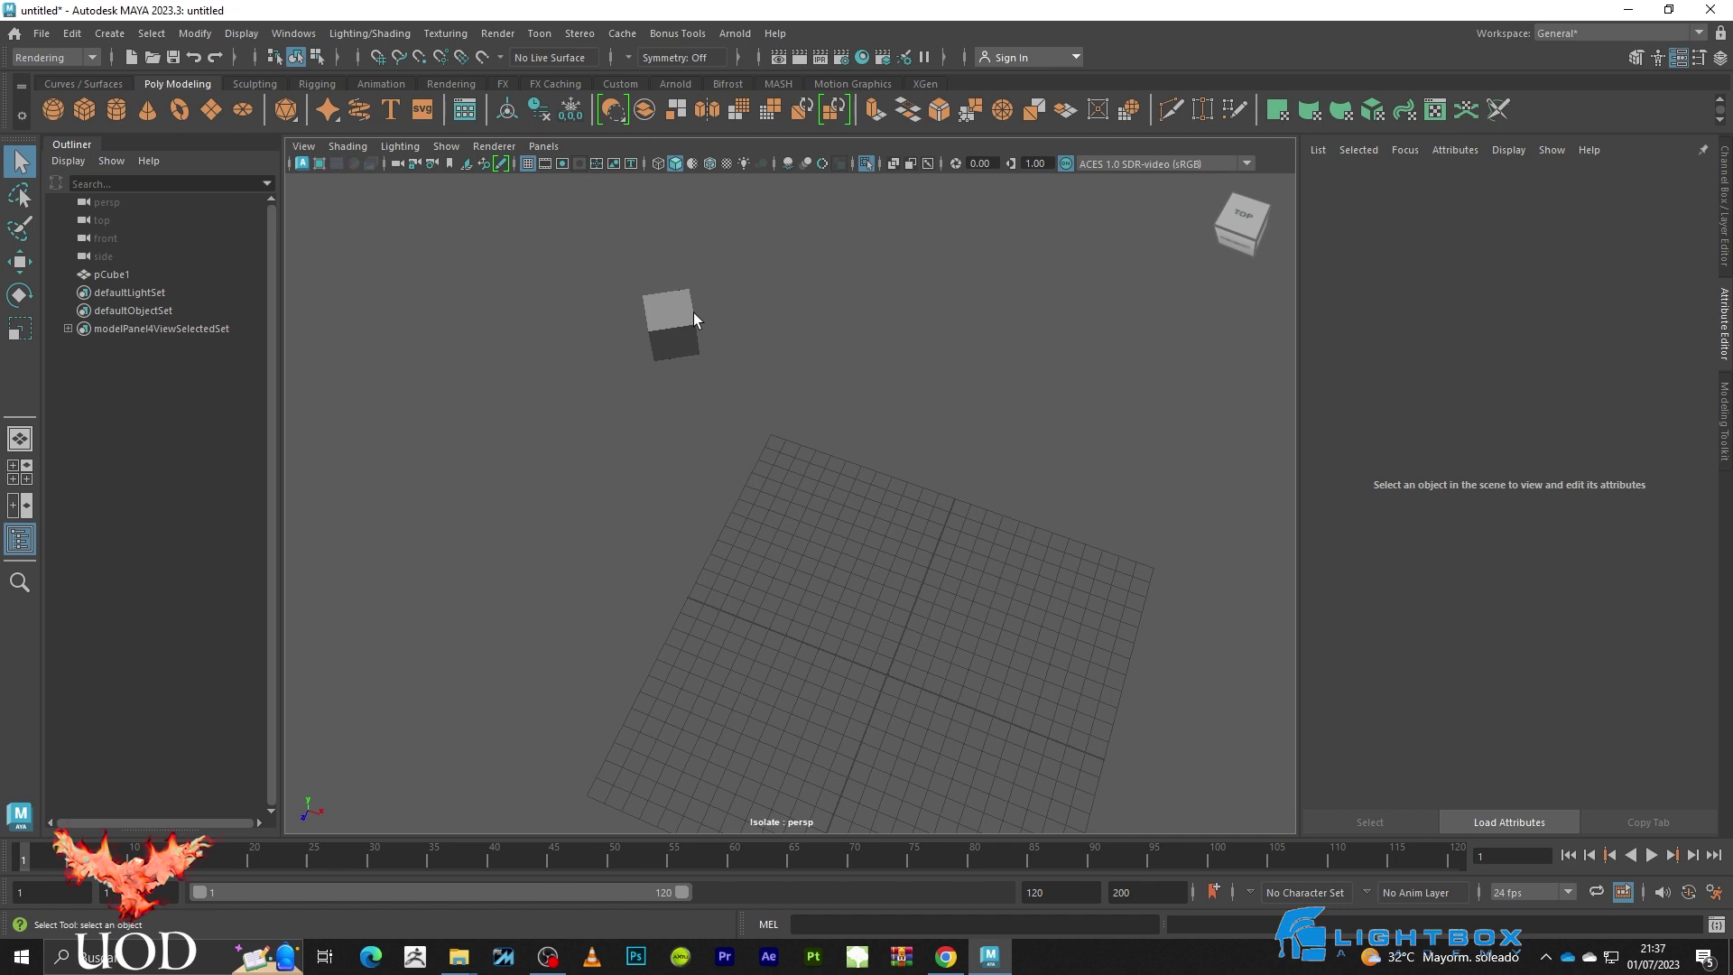
key("ctrl+z")
key("ctrl+z")
key("ctrl+z")
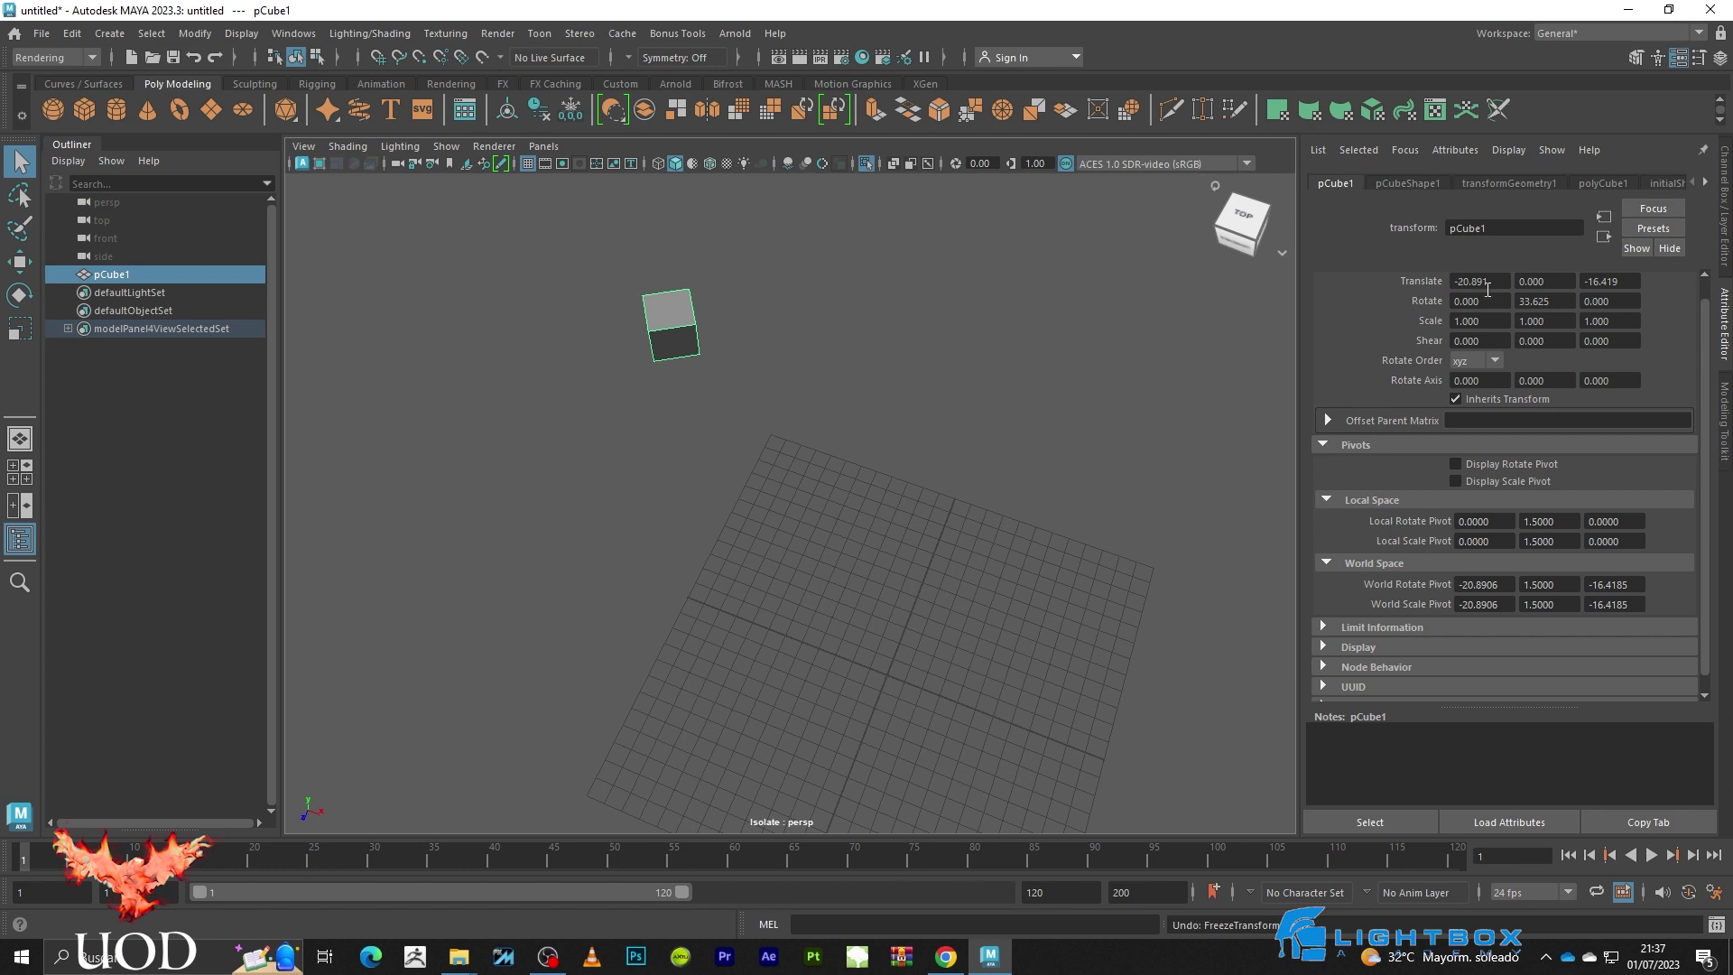
left_click(1551, 305)
key("Return")
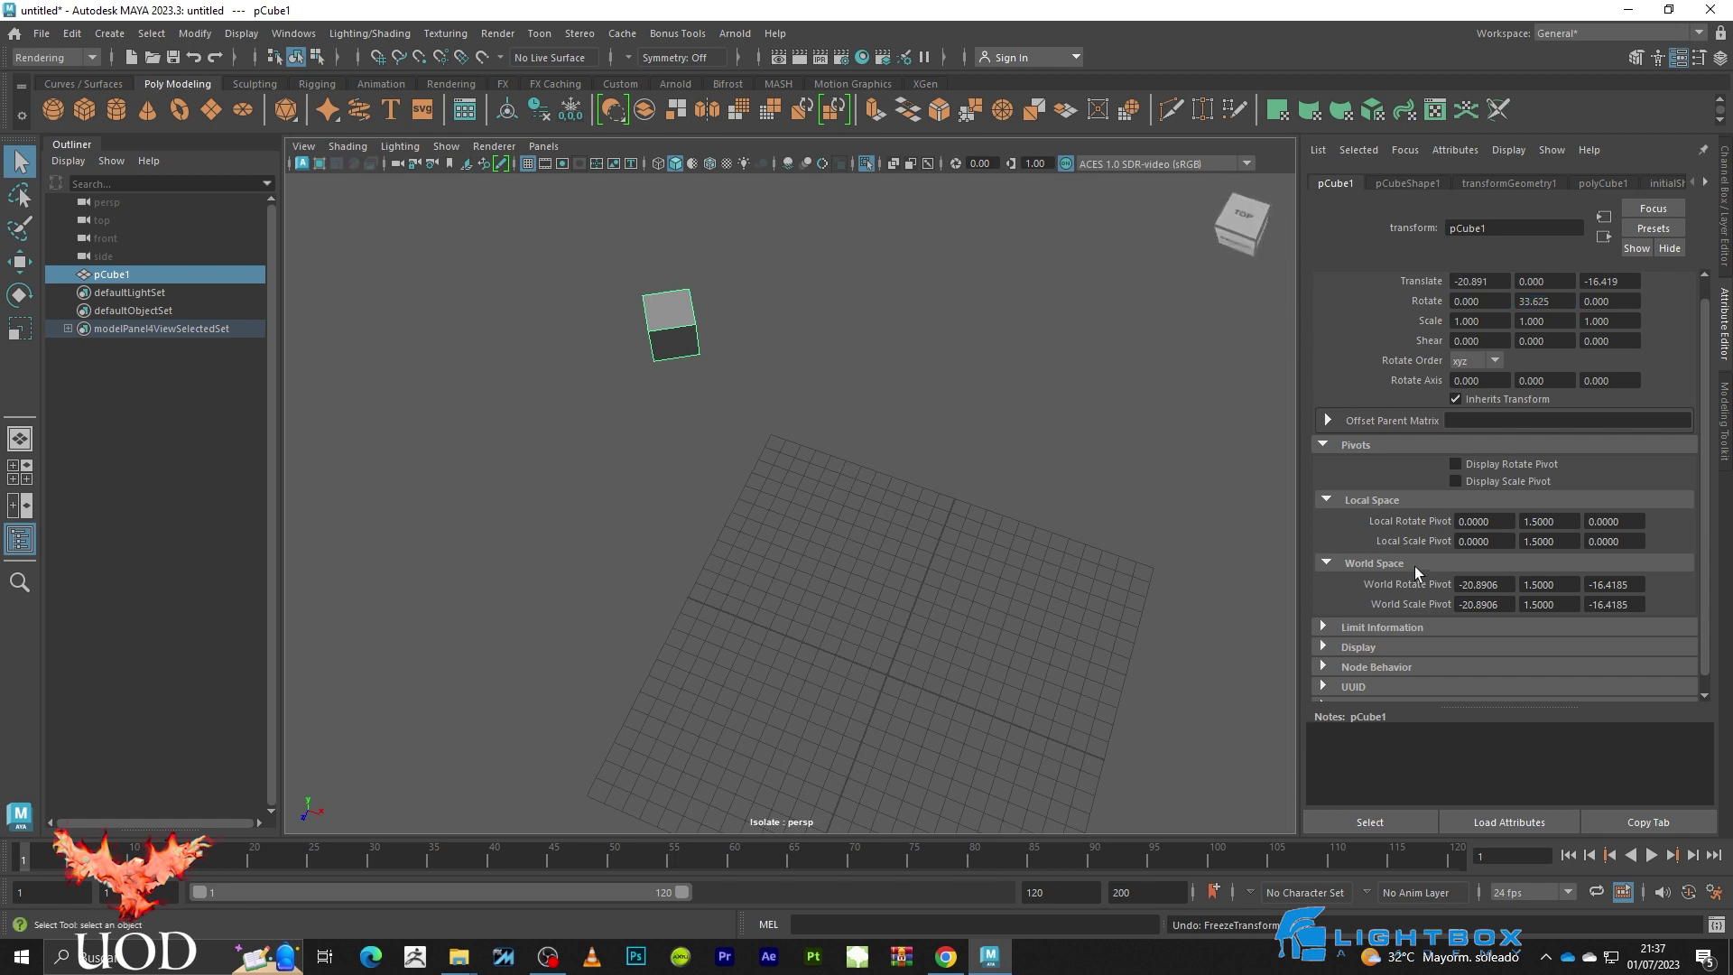
- Record 33.625 in pCube1's Notes field
left_click(1036, 566)
left_click_drag(715, 333, 637, 374)
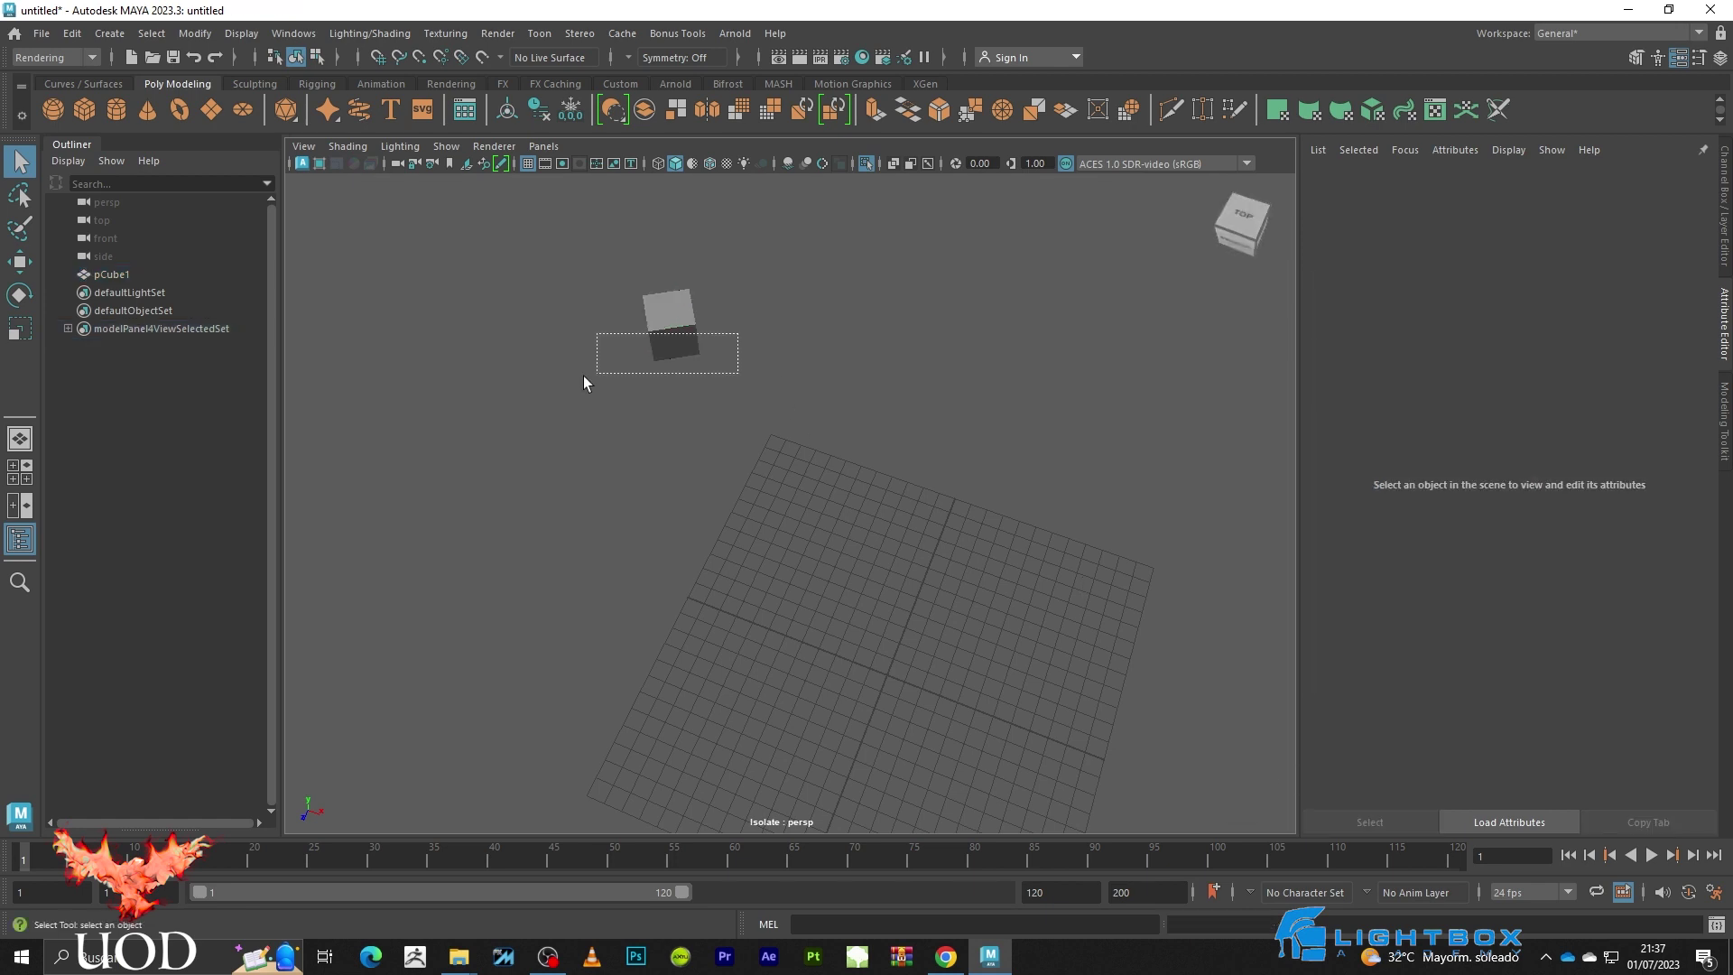
key("ctrl+a")
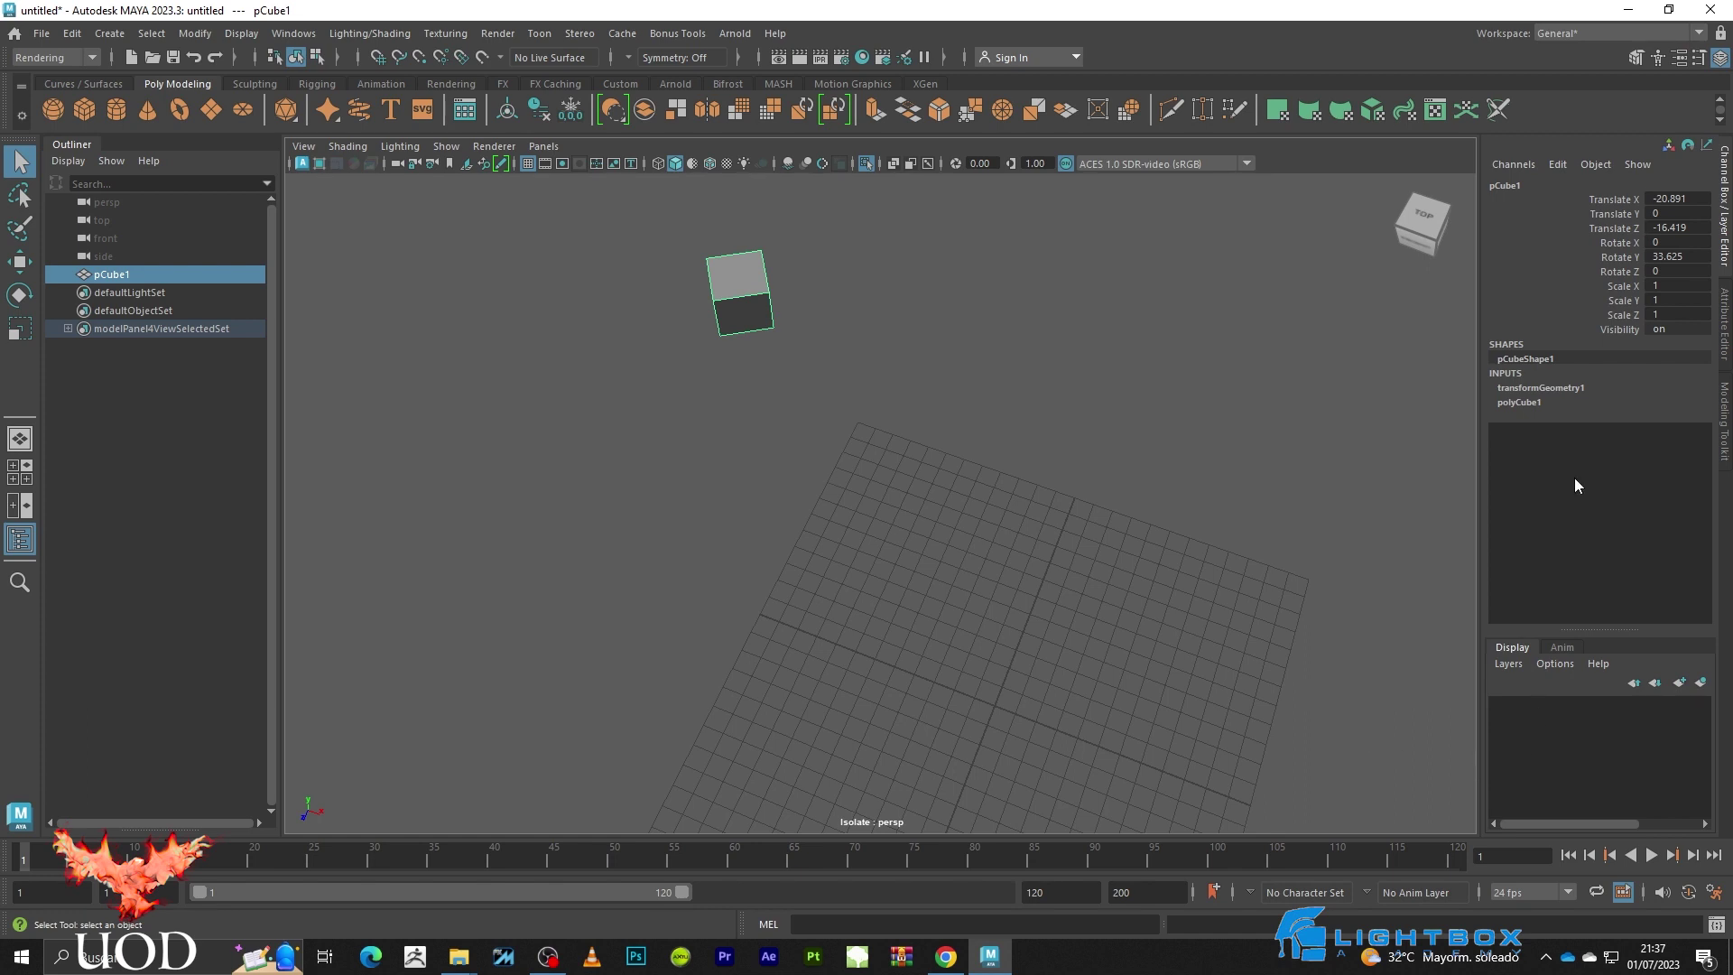
key("ctrl+a")
left_click(1492, 748)
left_click(502, 377)
key("ctrl+z")
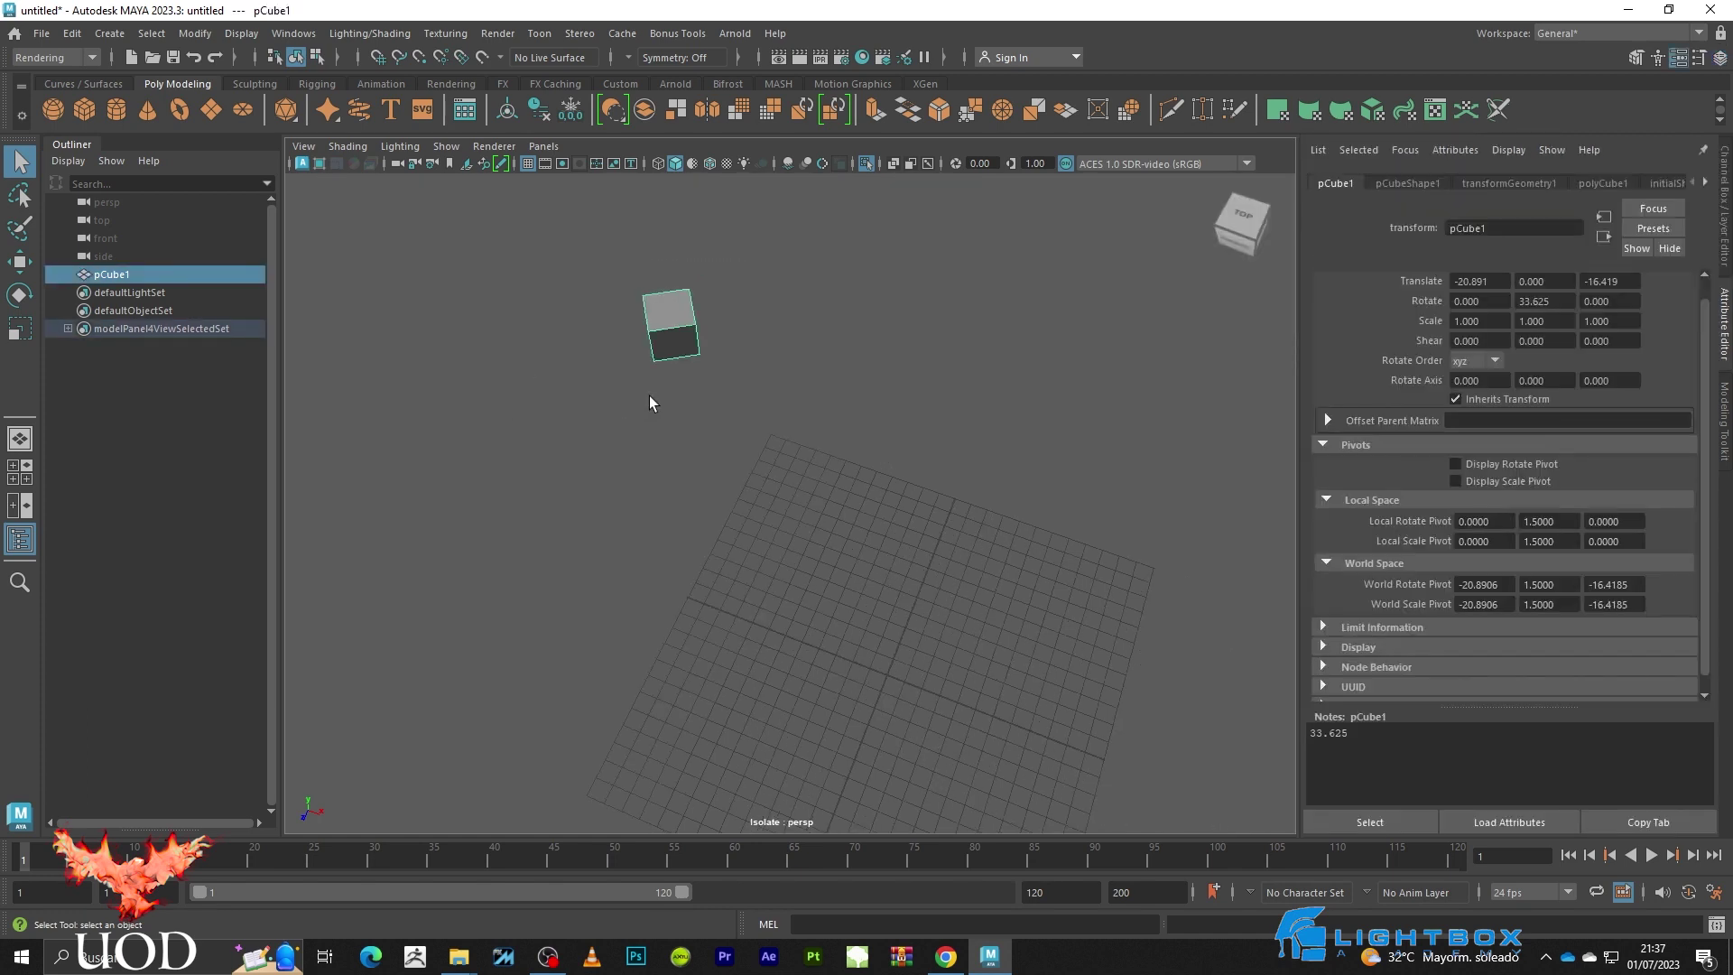
- Freeze pCube1's transforms again and delete its history
left_click(576, 107)
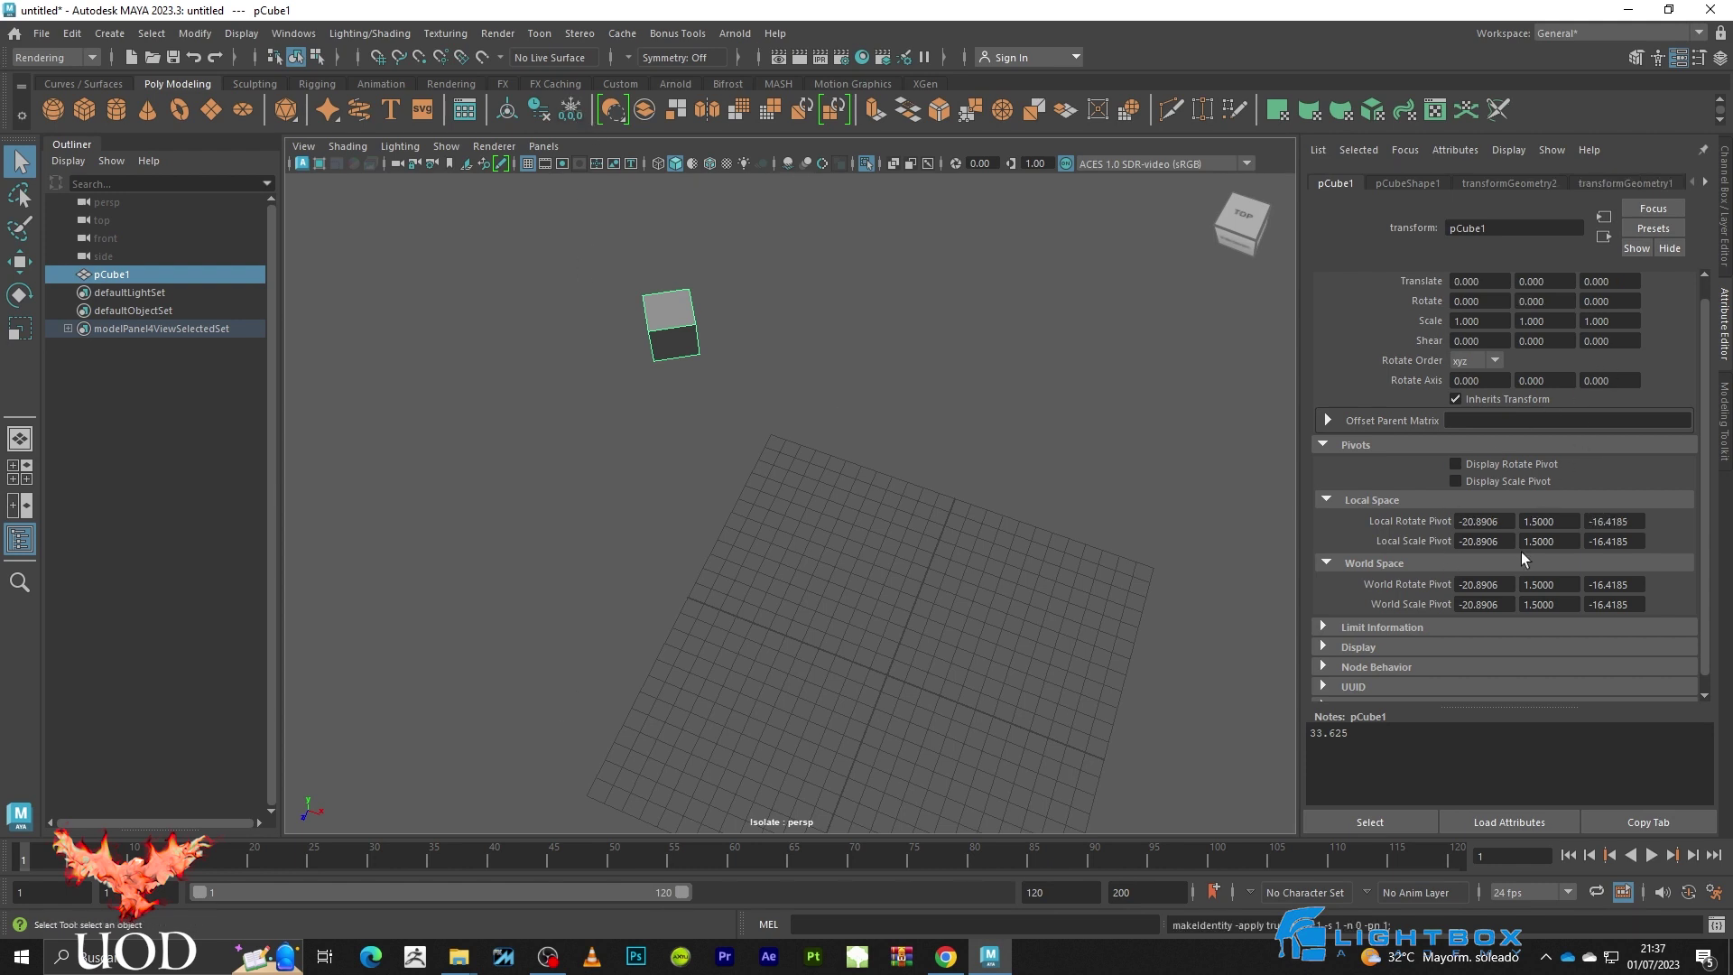
left_click(541, 115)
key("w")
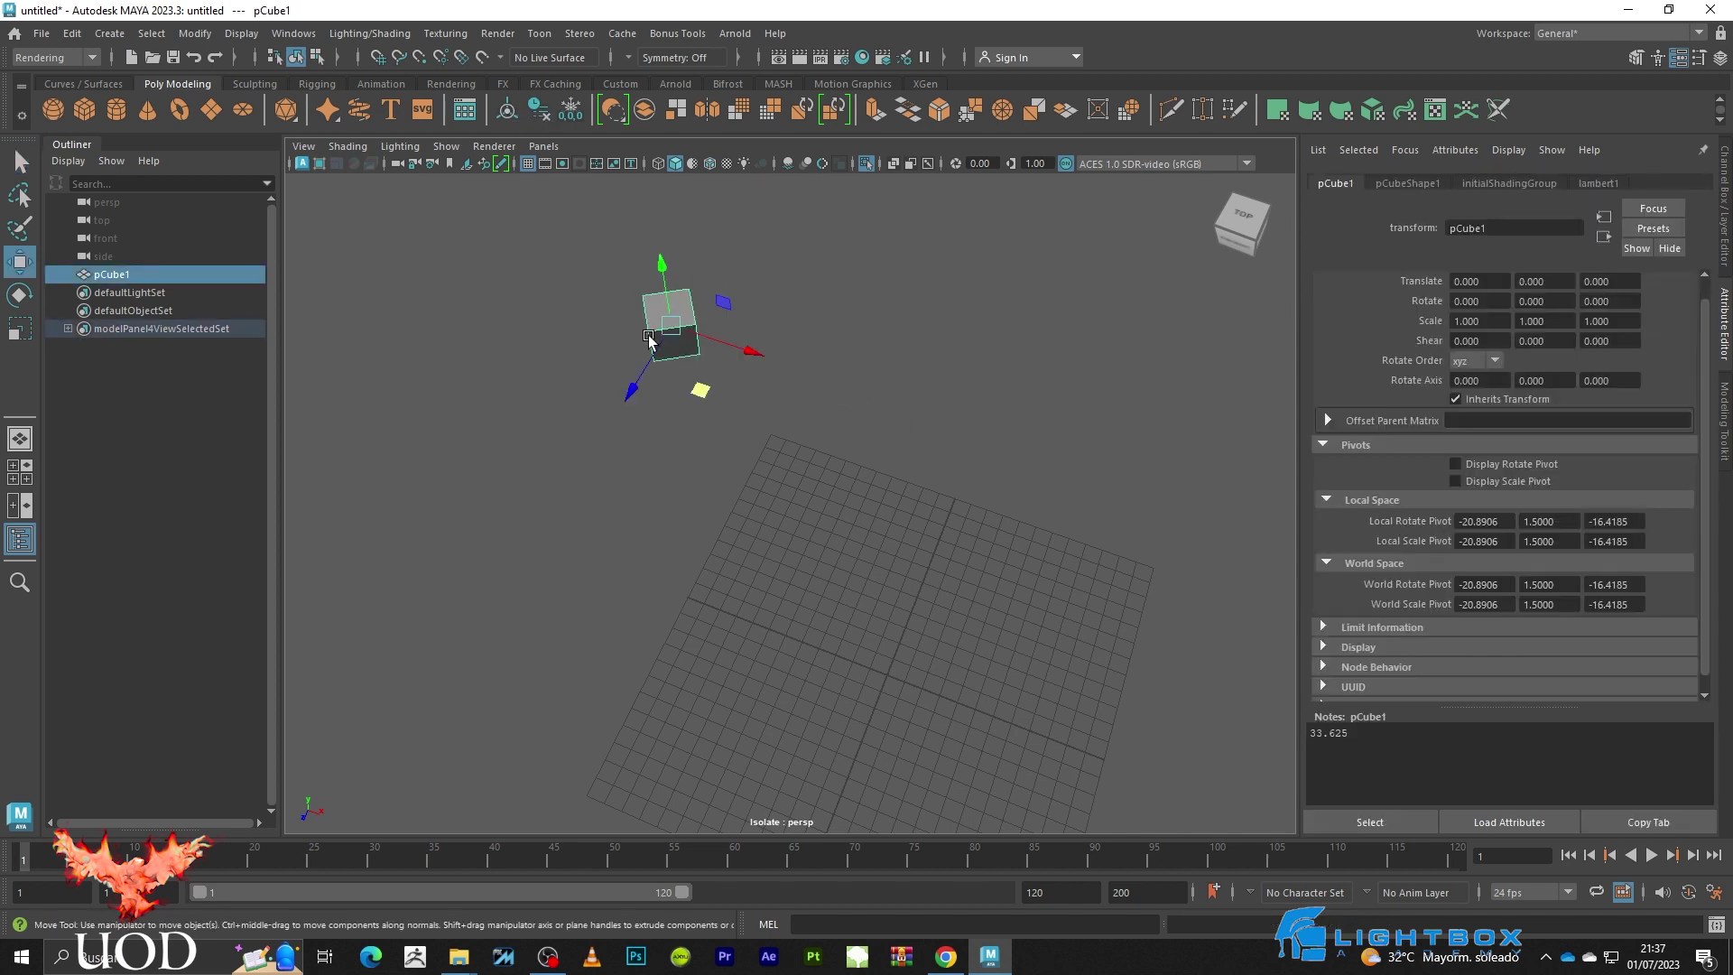
left_click(1506, 521)
type("0")
key("Return")
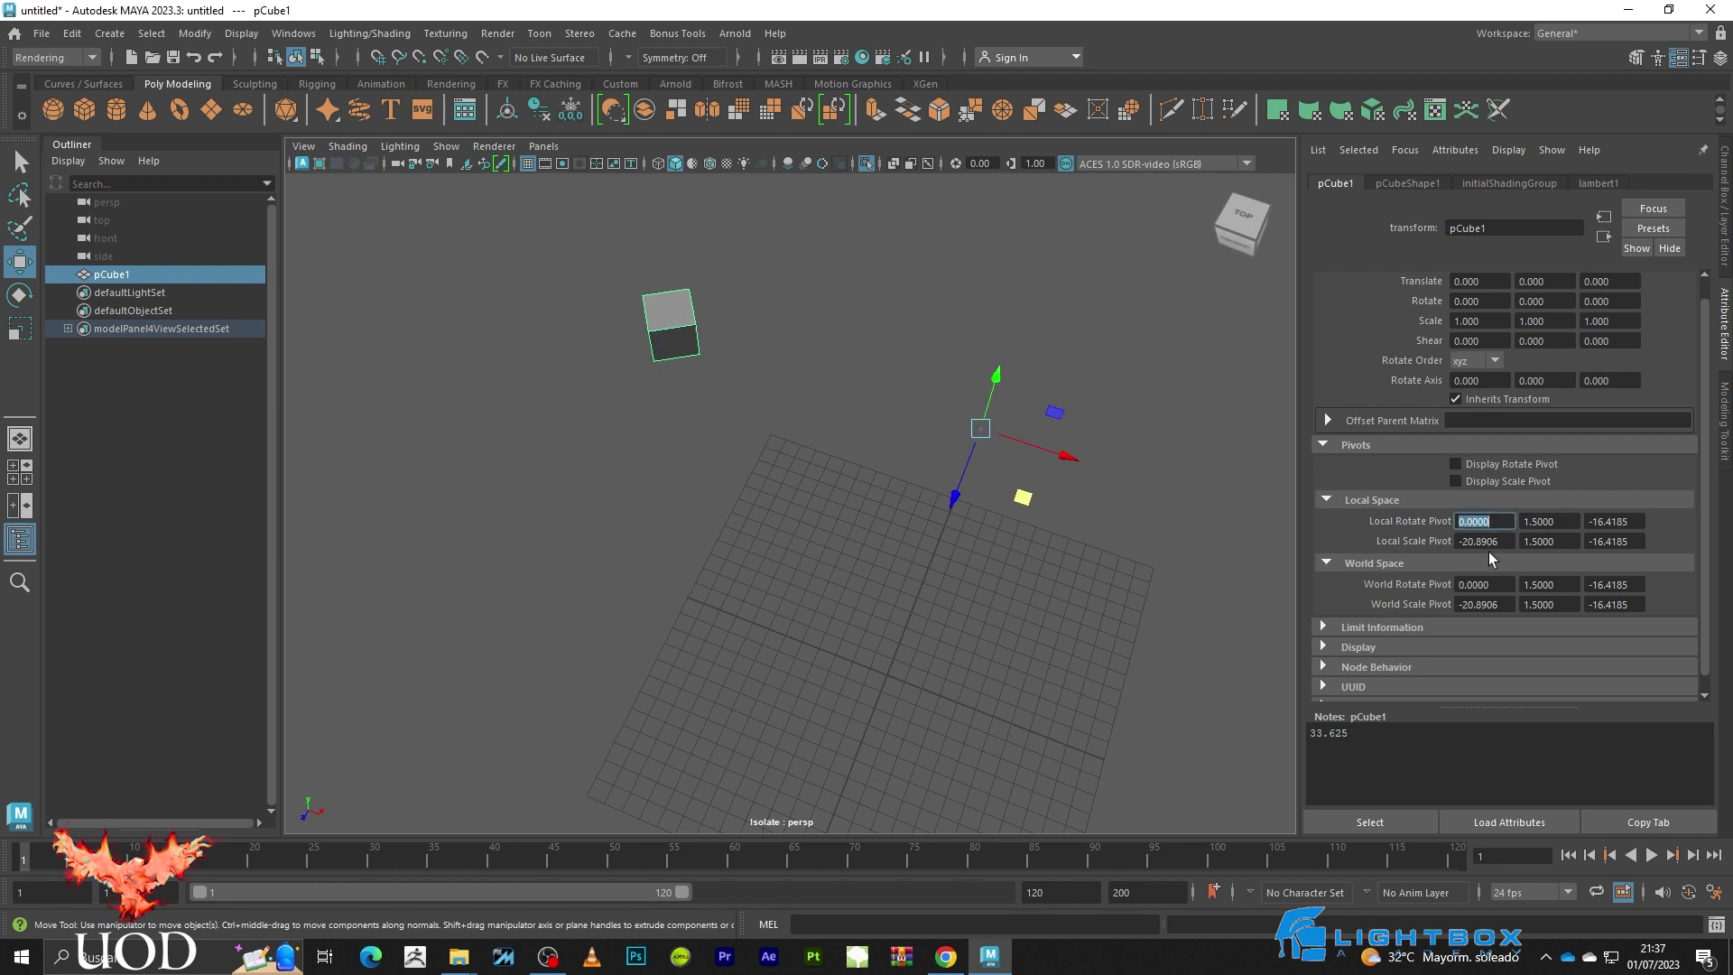
left_click(1485, 541)
type("0")
key("Return")
key("ctrl+z")
key("ctrl+z")
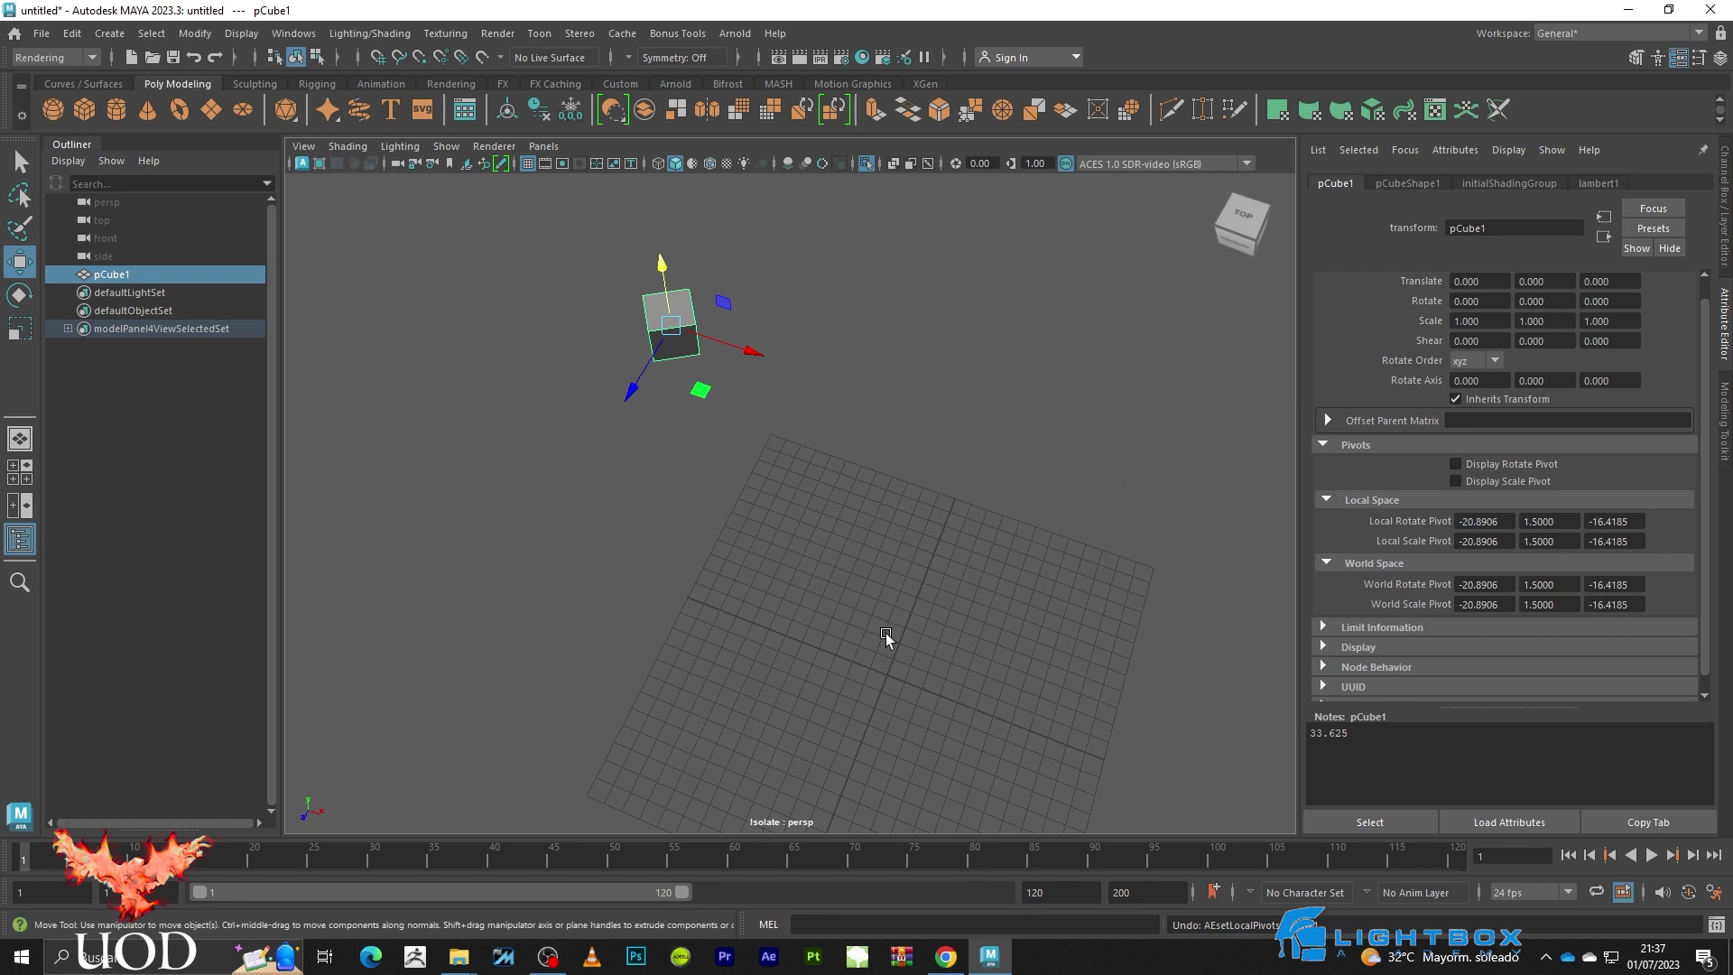
left_click(818, 492)
key("q")
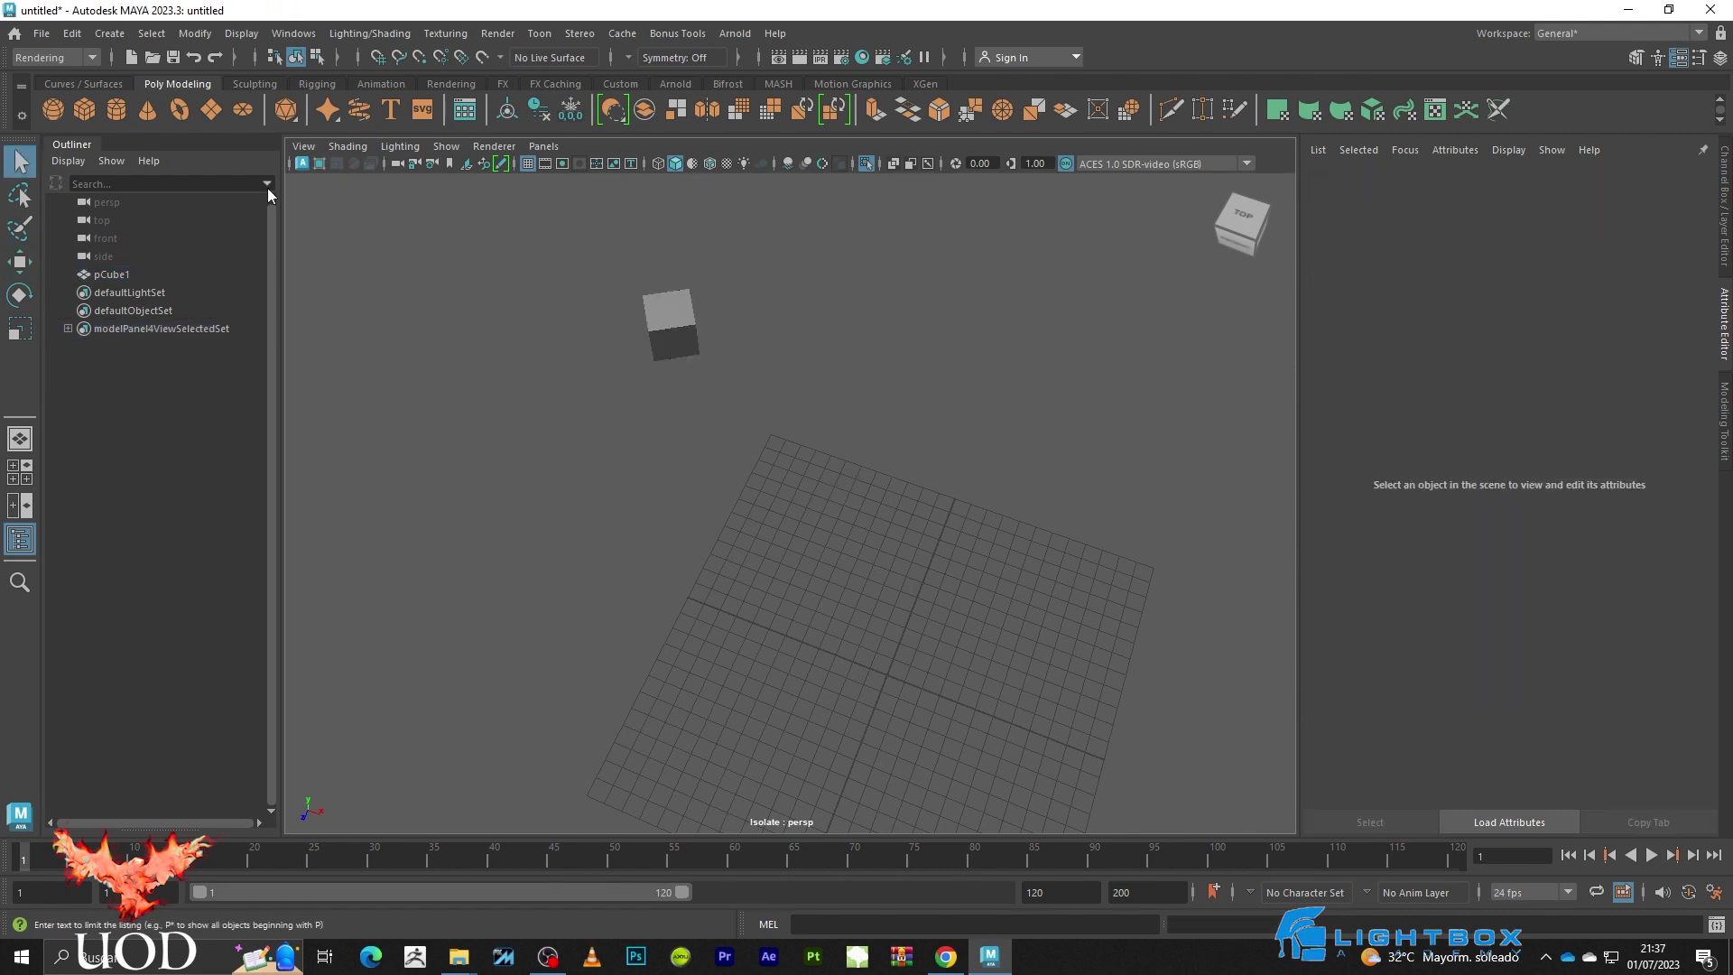
- Create a polygon plane with Subdivisions Width and Height of 1
left_click(210, 112)
key("f")
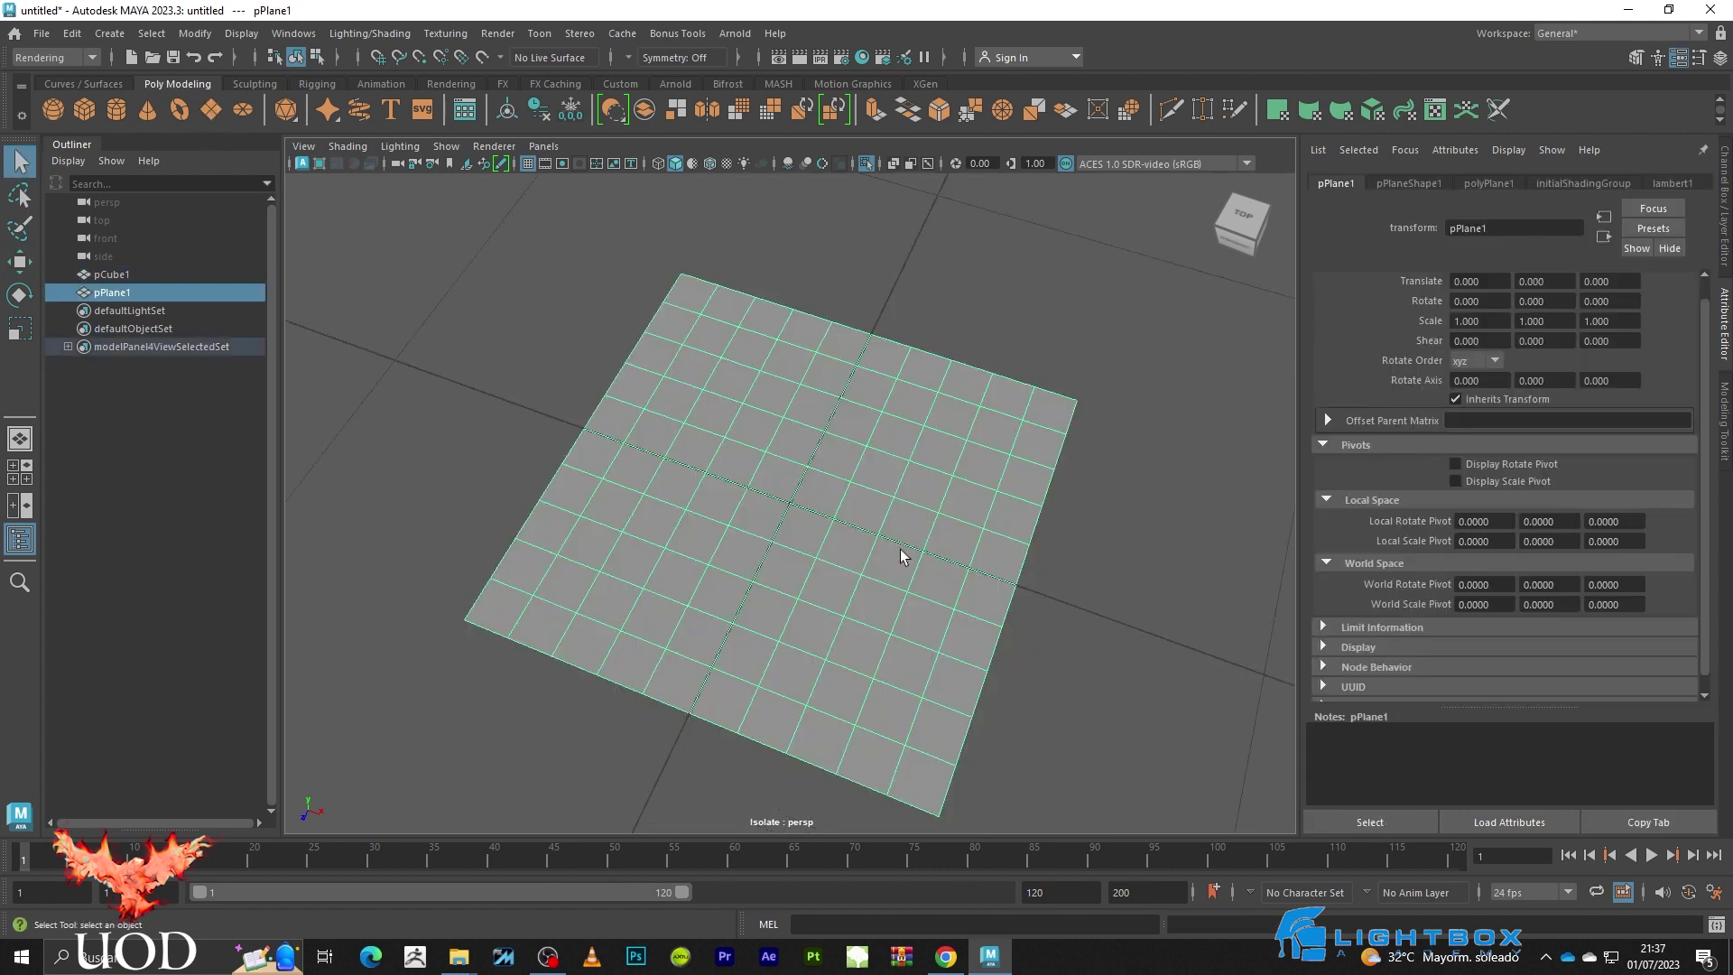
left_click(1725, 214)
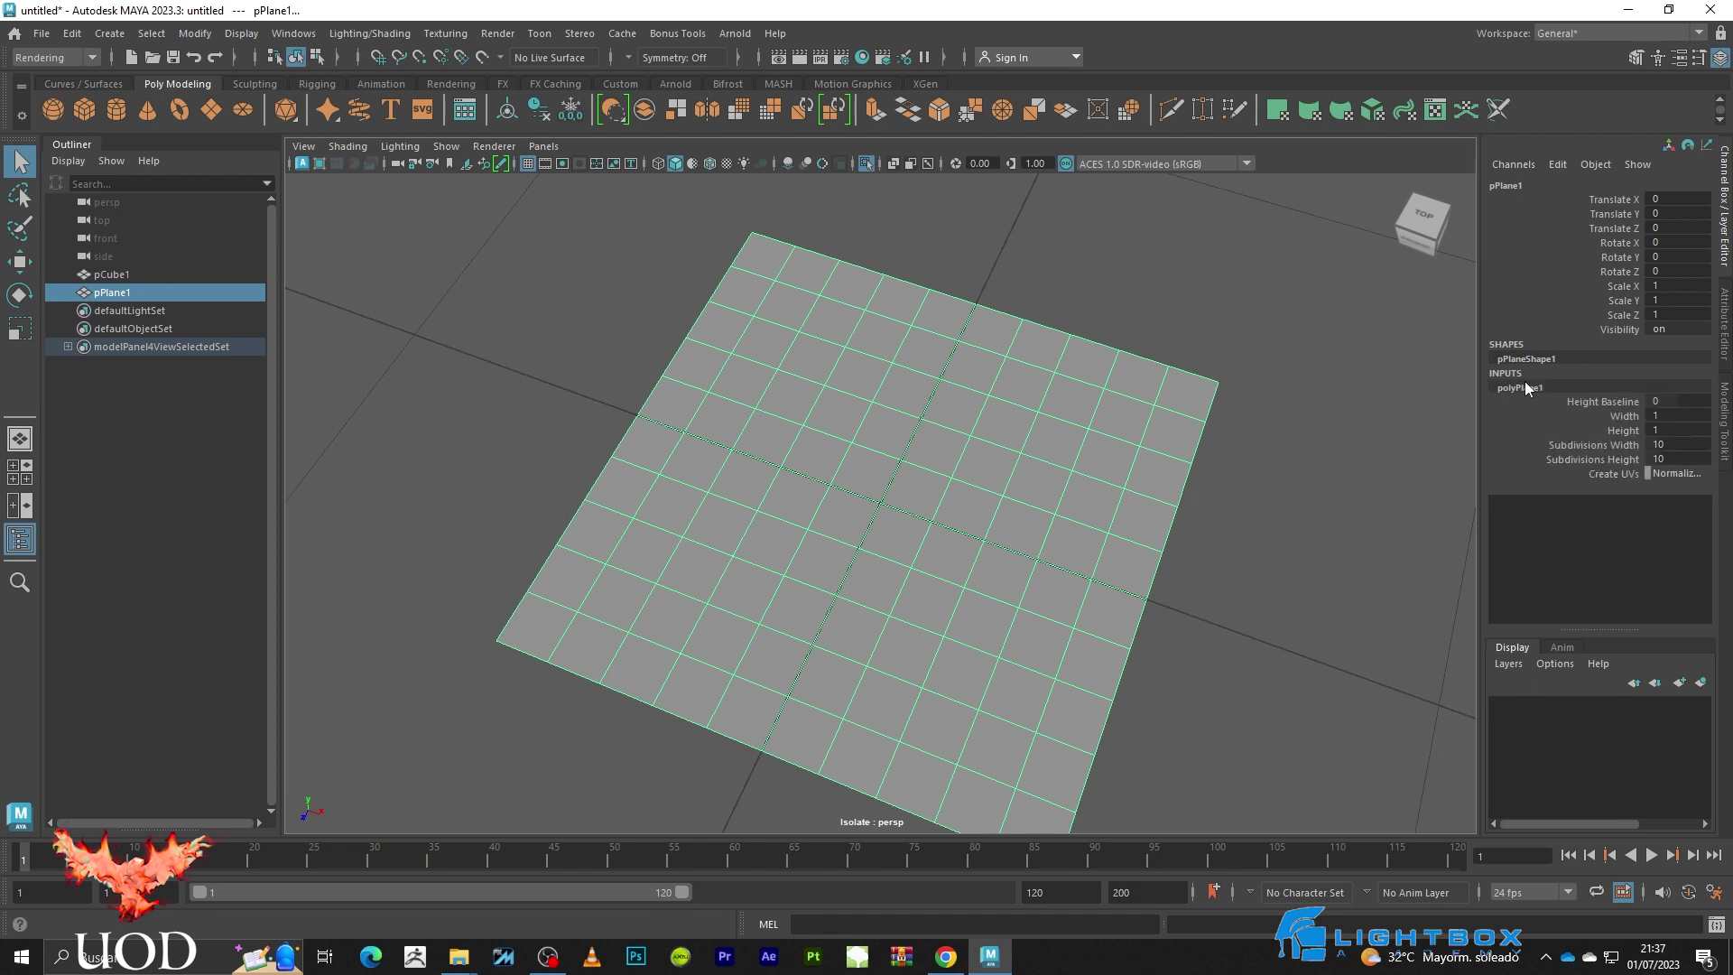
left_click_drag(1677, 444, 1677, 459)
type("1")
key("Return")
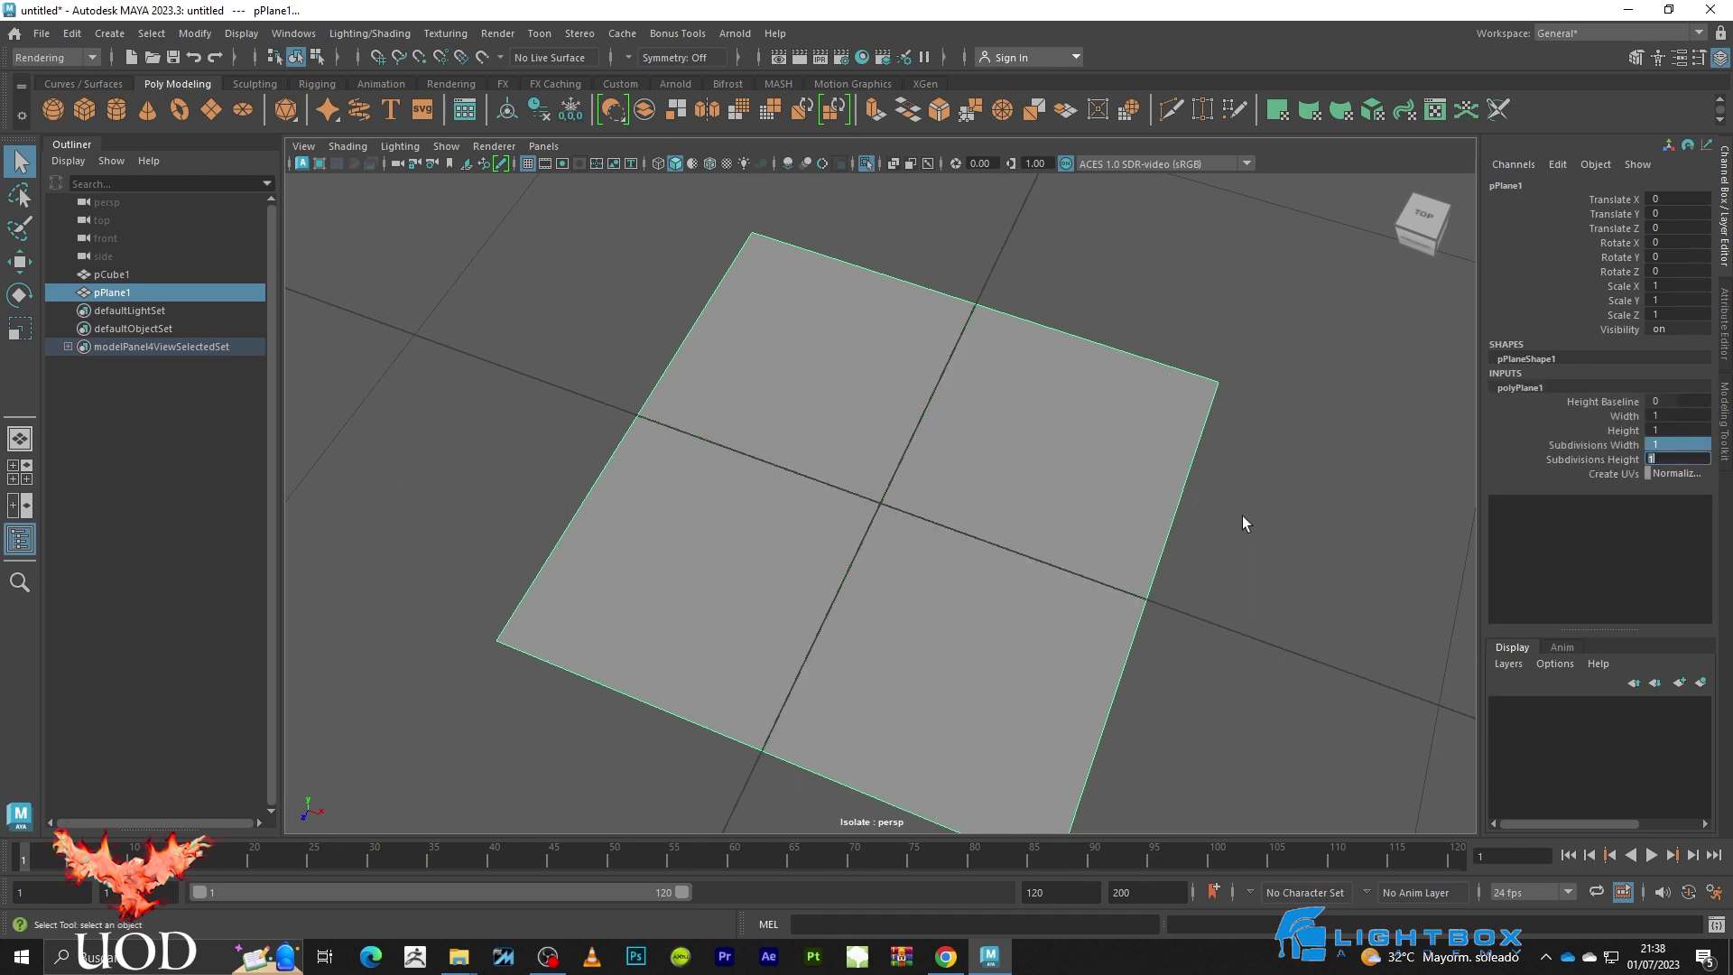
- Select the plane's width and height values and orbit to see plane and cube
scroll(1026, 438, "down", 5)
key("r")
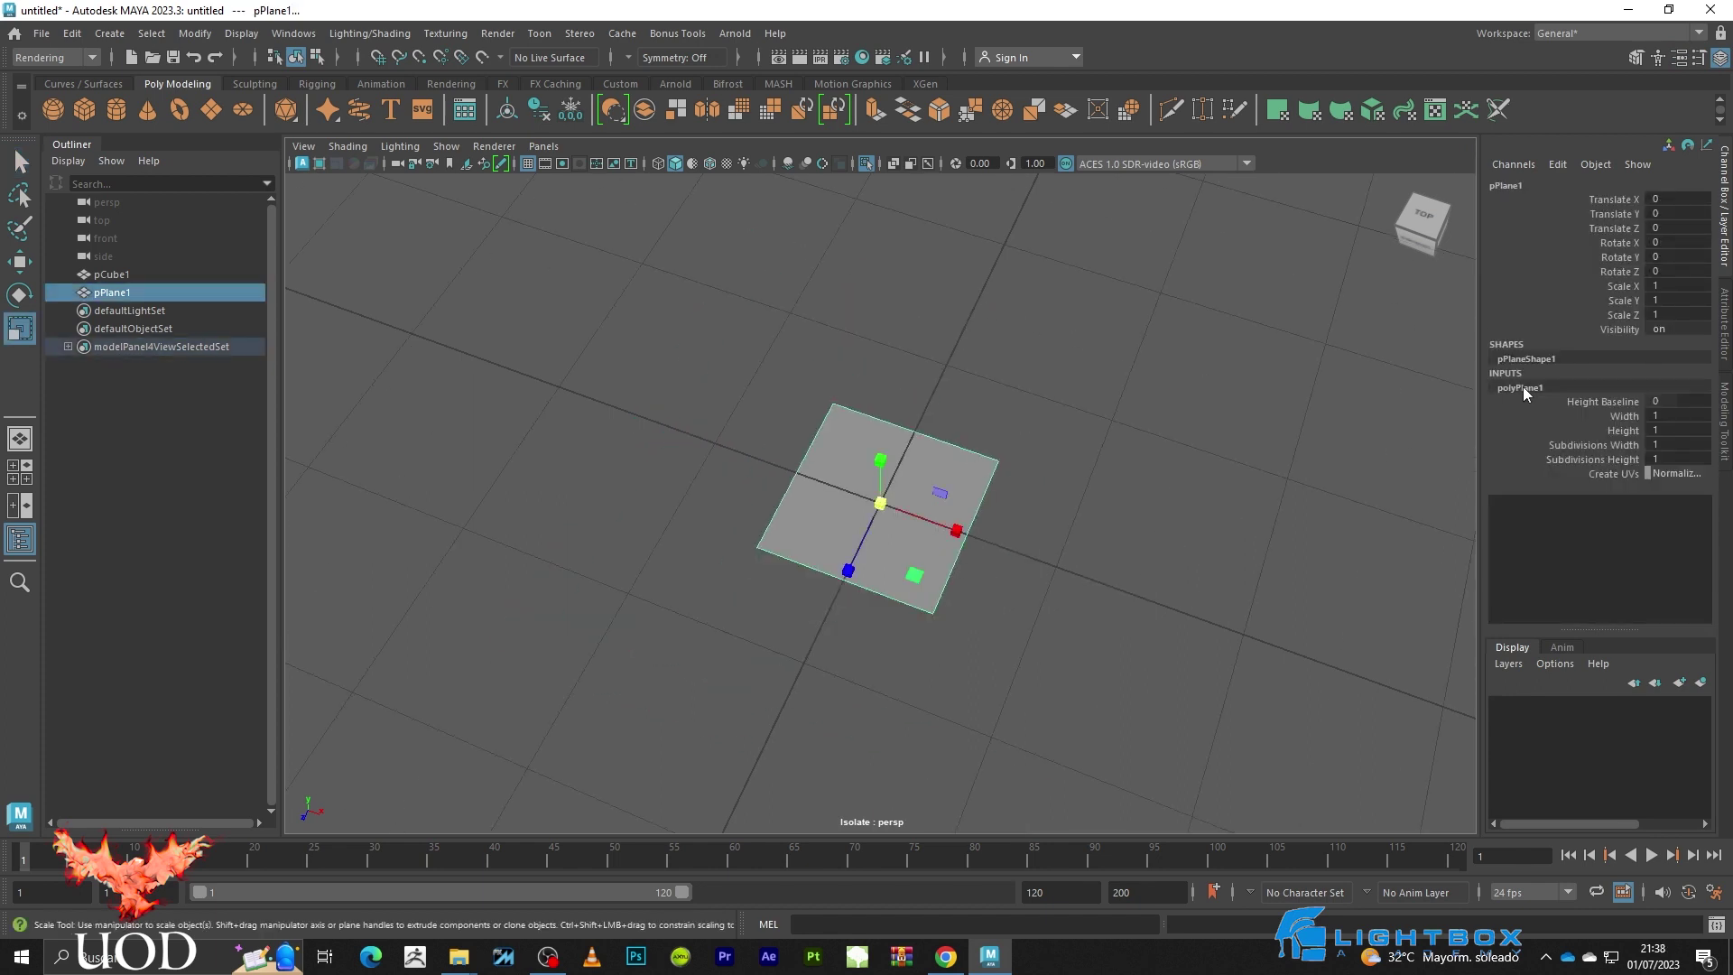
left_click_drag(1669, 415, 1677, 444)
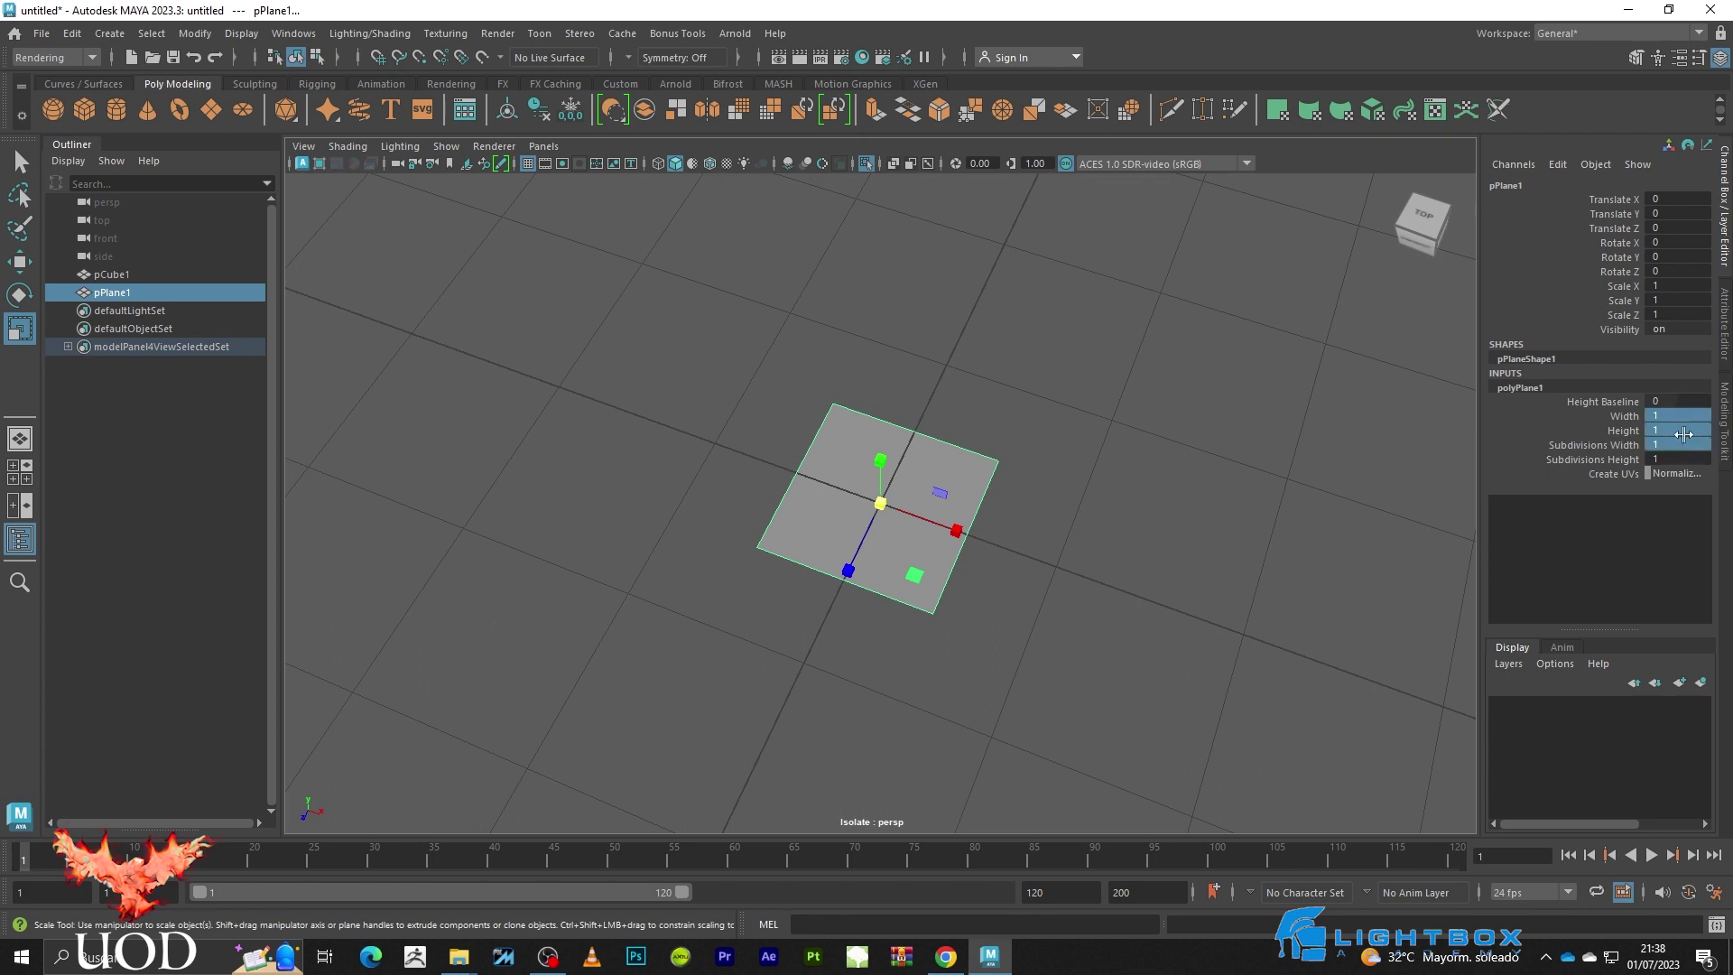
middle_click_drag(1149, 491, 1249, 497)
mouse_move(1249, 497)
left_mouse_down("alt")
mouse_move(940, 491)
mouse_move(903, 576)
left_mouse_up("alt")
scroll(943, 493, "up", 5)
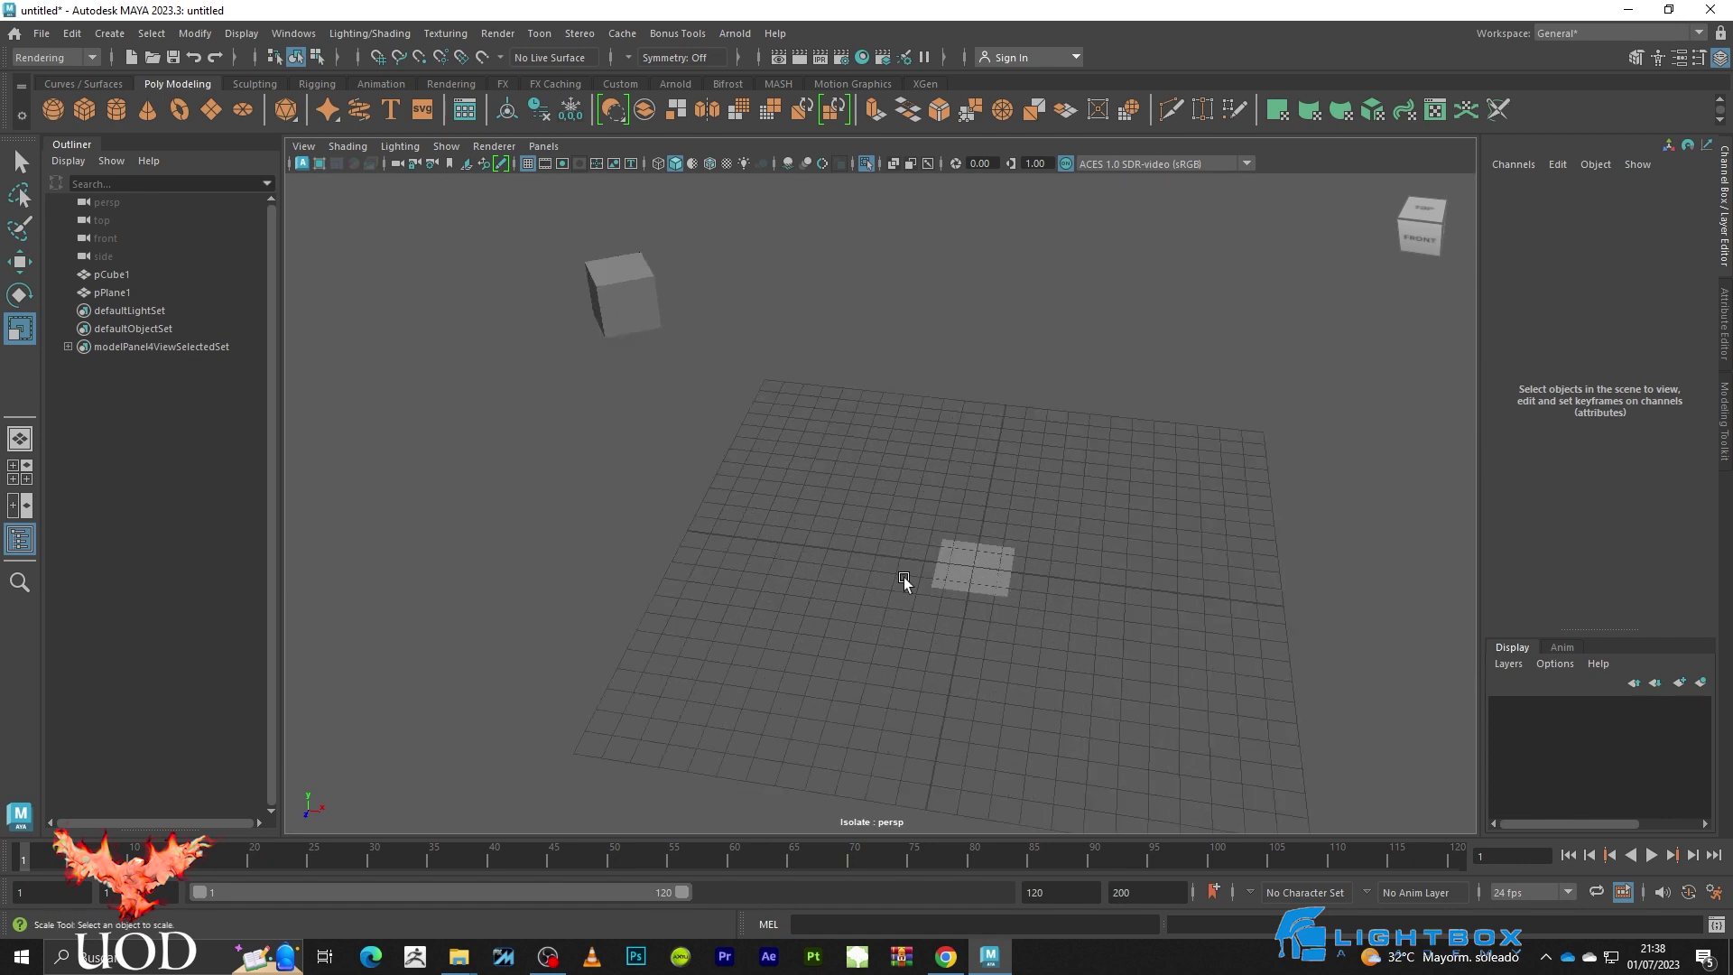
- Select pPlane1 and pCube1, turn Isolate Select off with Ctrl+1, then deselect
key("q")
left_click(959, 562)
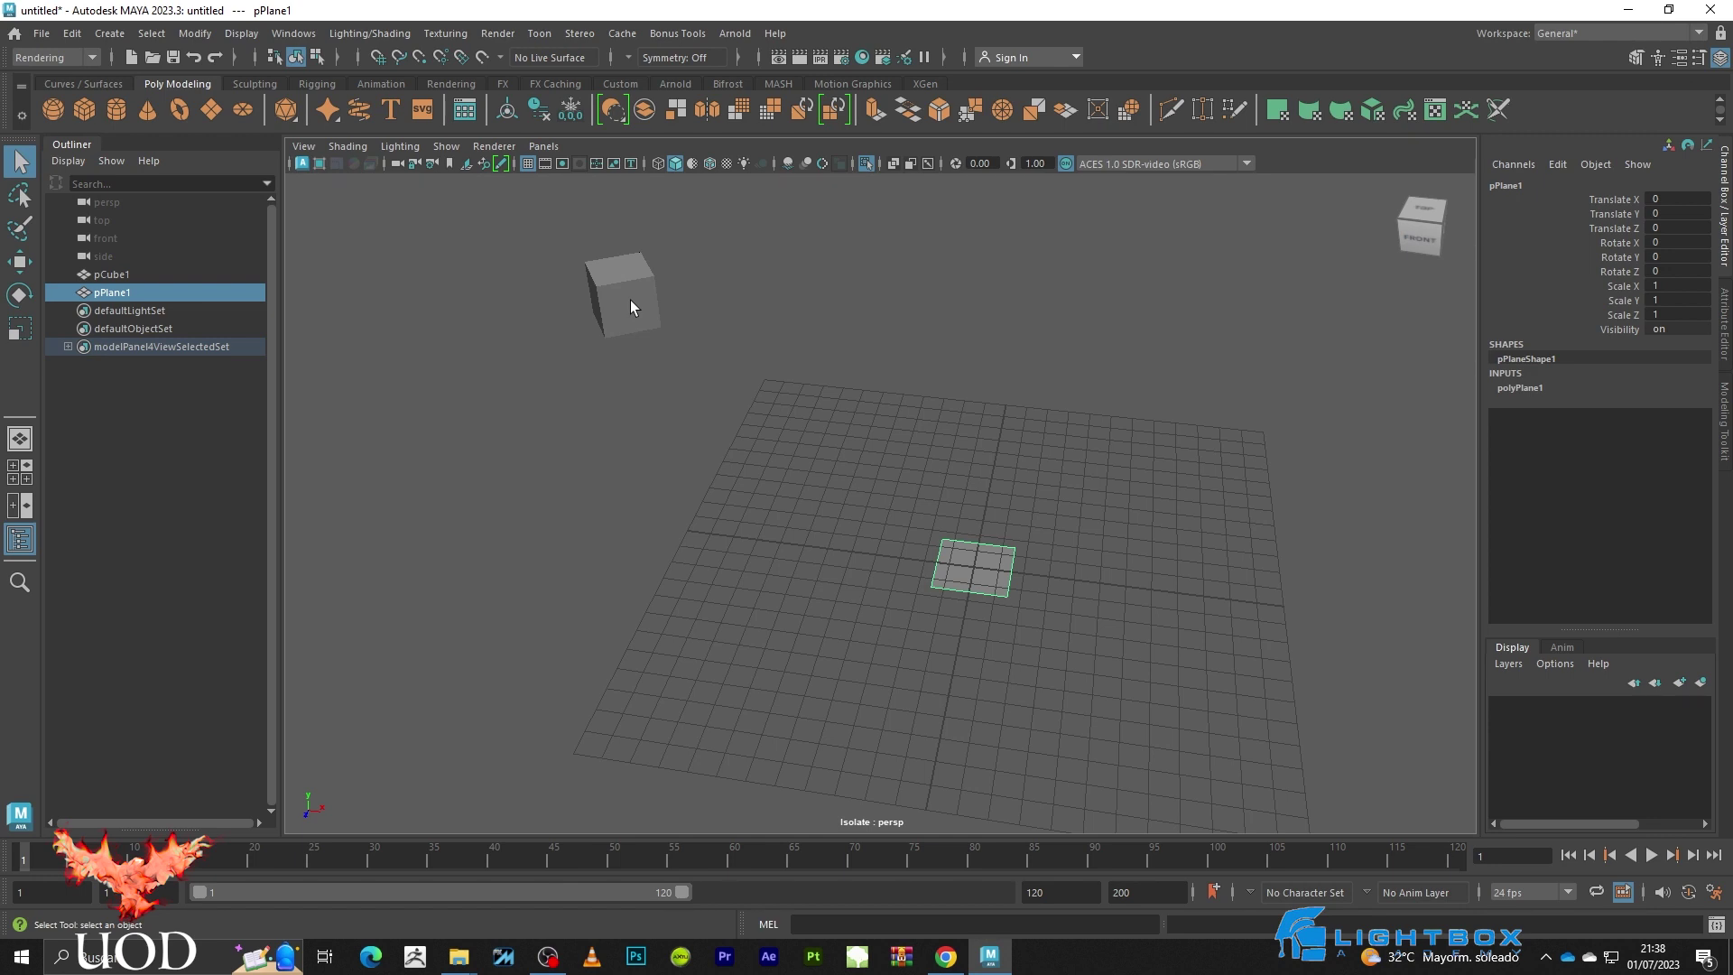
left_click(904, 510)
left_click(966, 550)
left_click(644, 287, "shift")
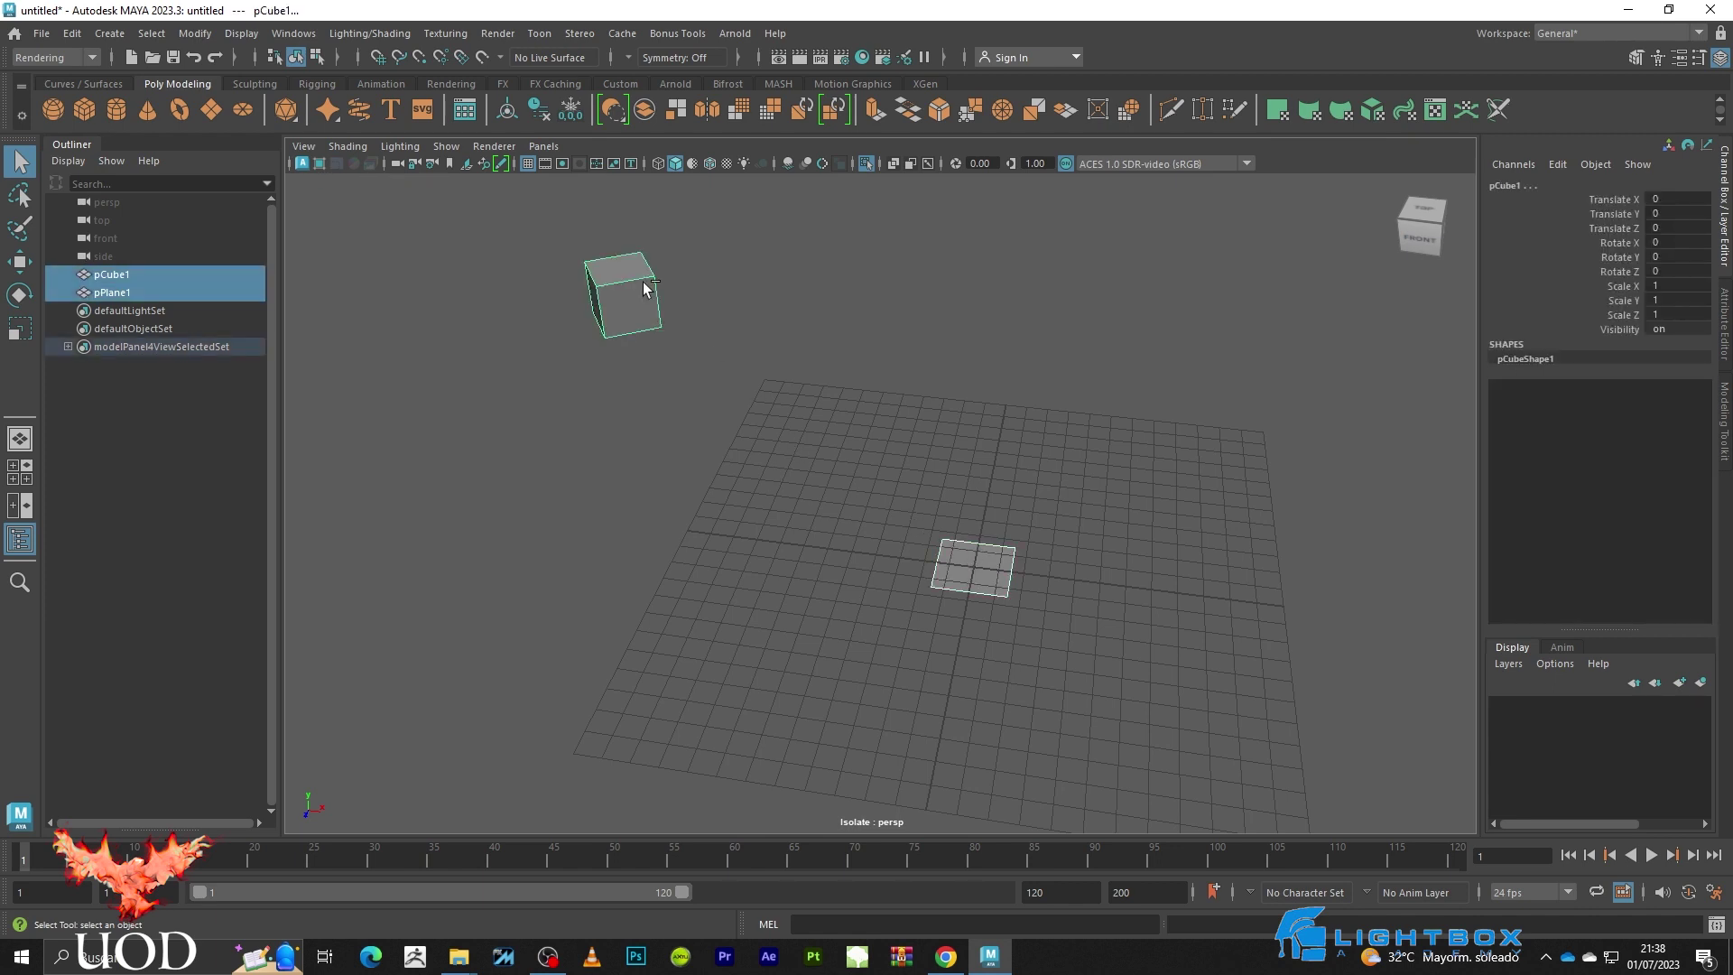
key("ctrl+1")
left_click(913, 366)
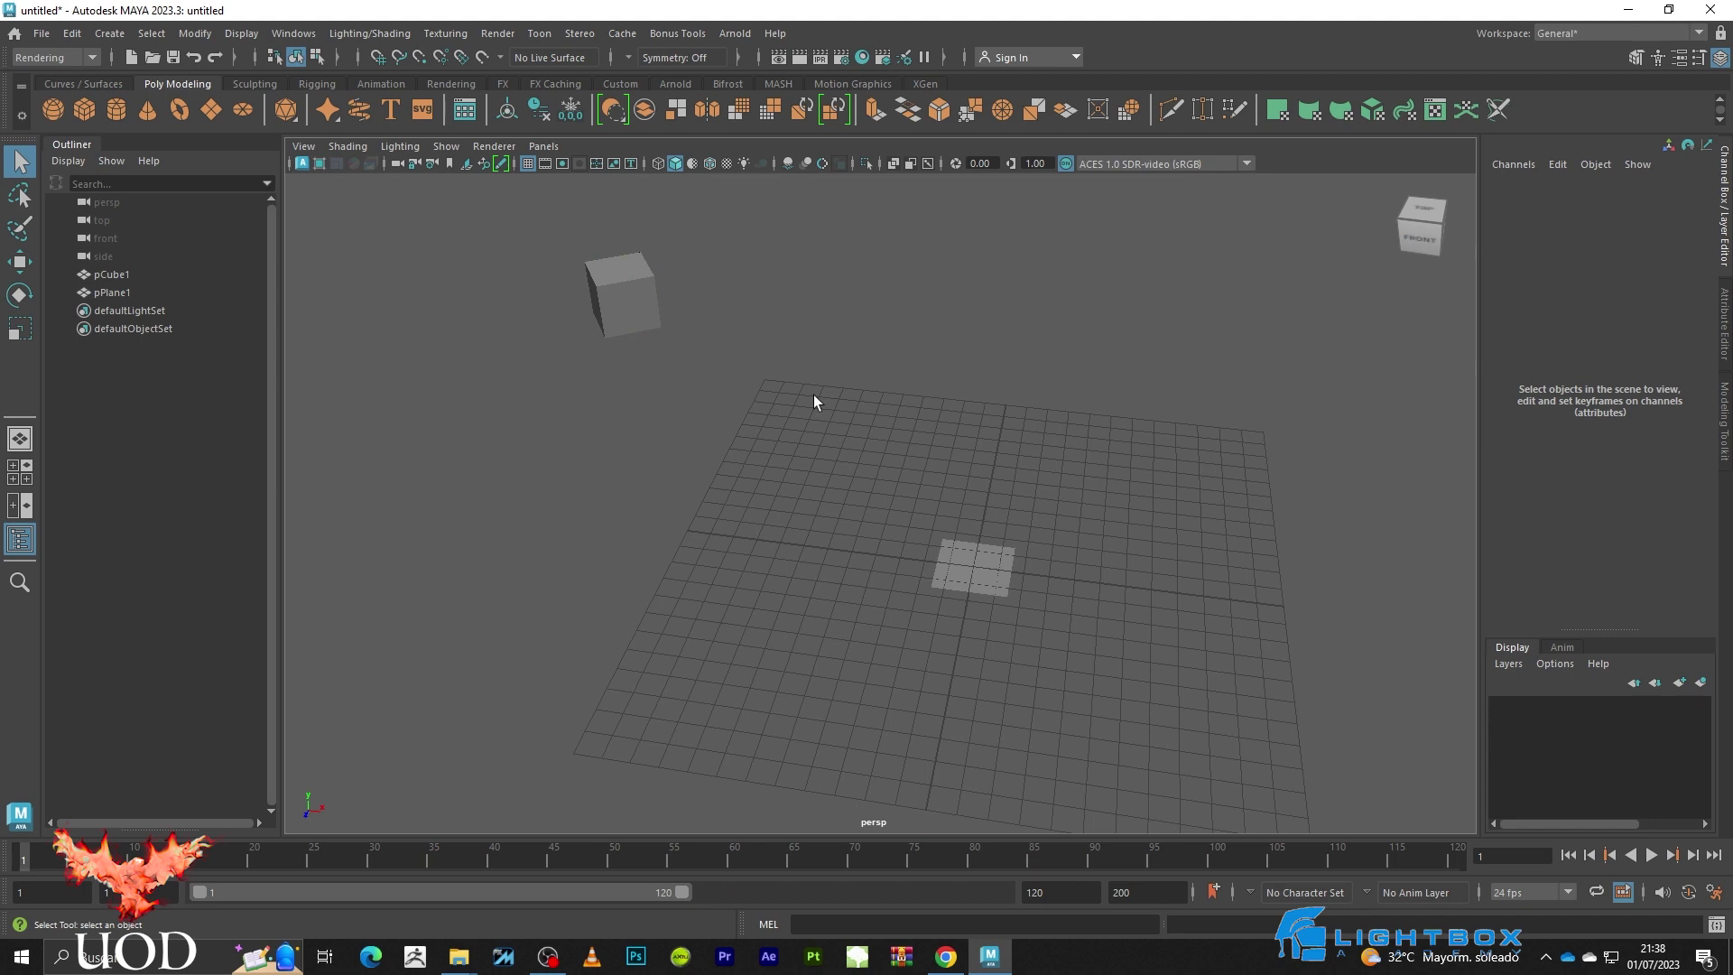
- Hide the viewport grid and reselect the plane
left_click(948, 550)
left_click(527, 163)
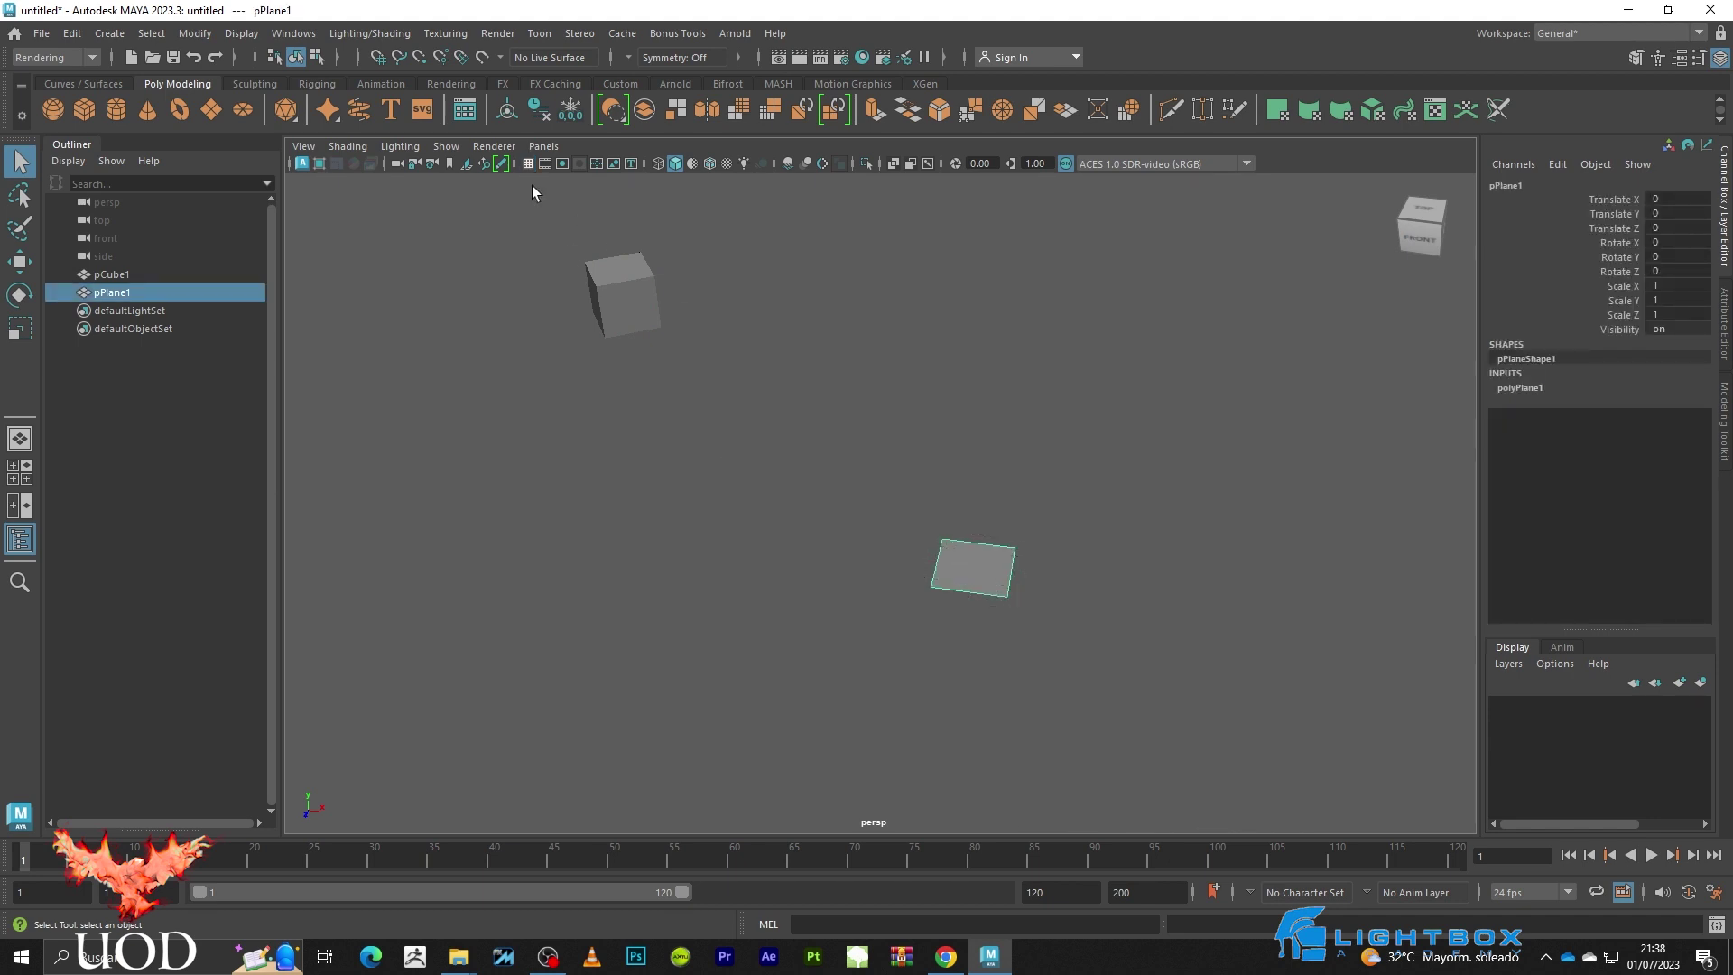
left_click(915, 534)
left_click(1002, 591)
left_click_drag(1001, 591, 990, 600, "alt")
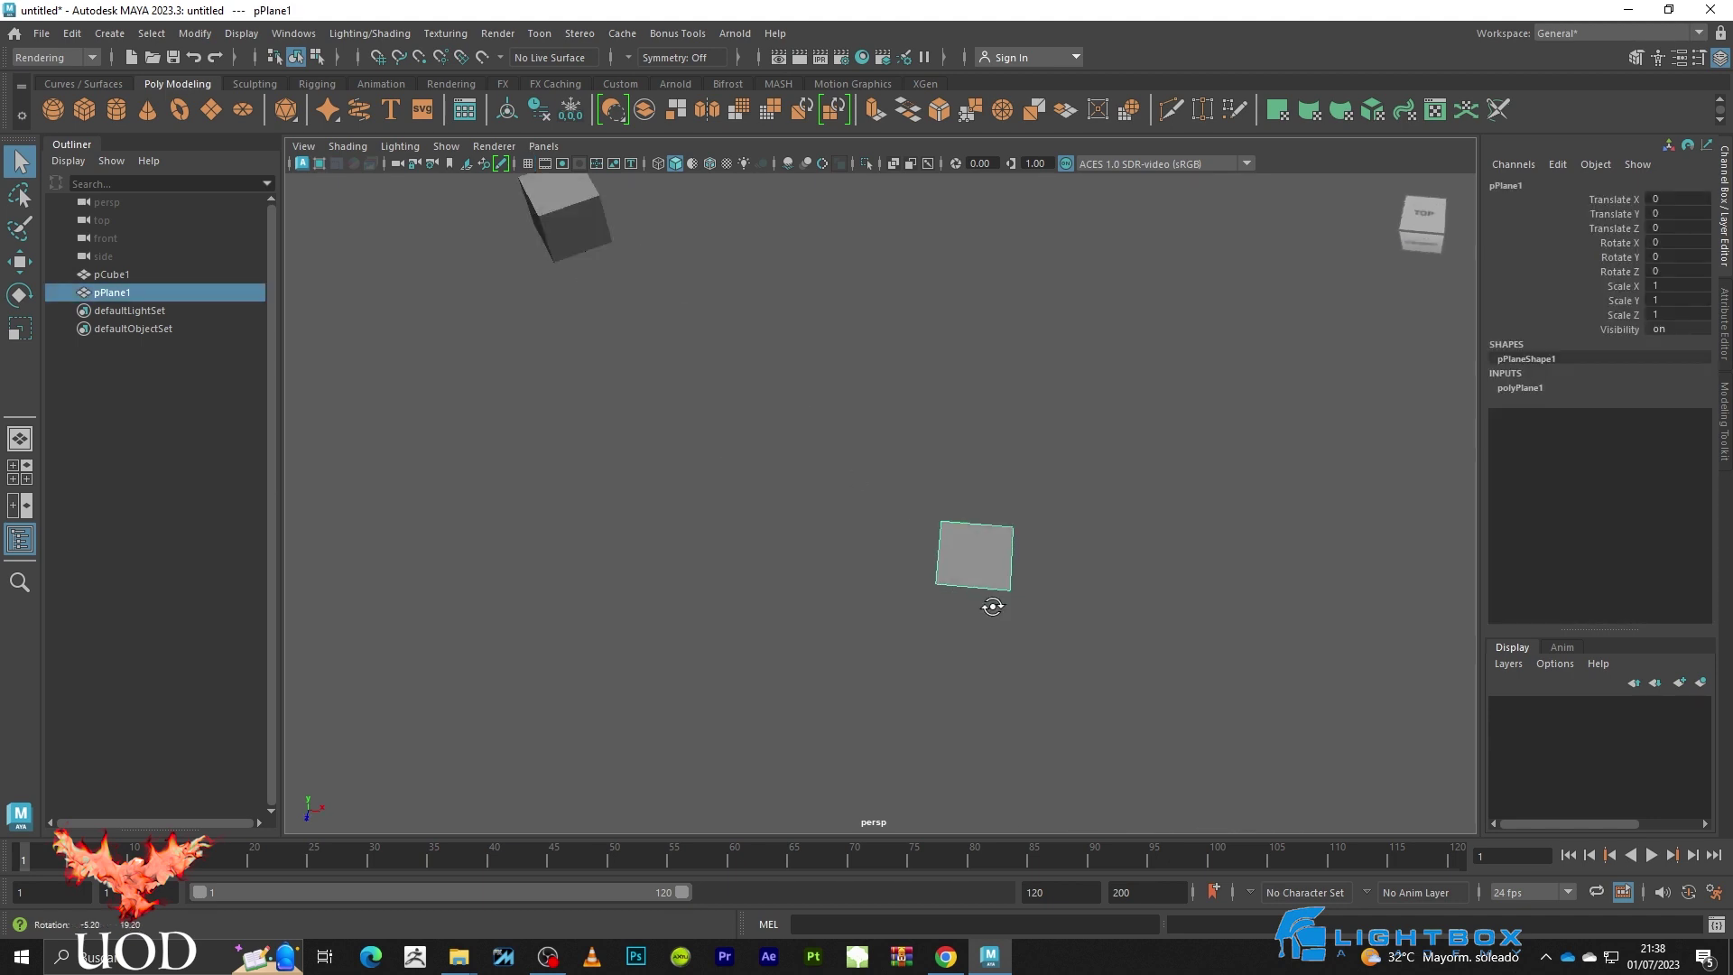
left_click(840, 426)
left_click_drag(840, 426, 922, 573, "alt")
left_click(1015, 622)
- In vertex mode, select three plane vertices and then matching cube vertices
key("F9")
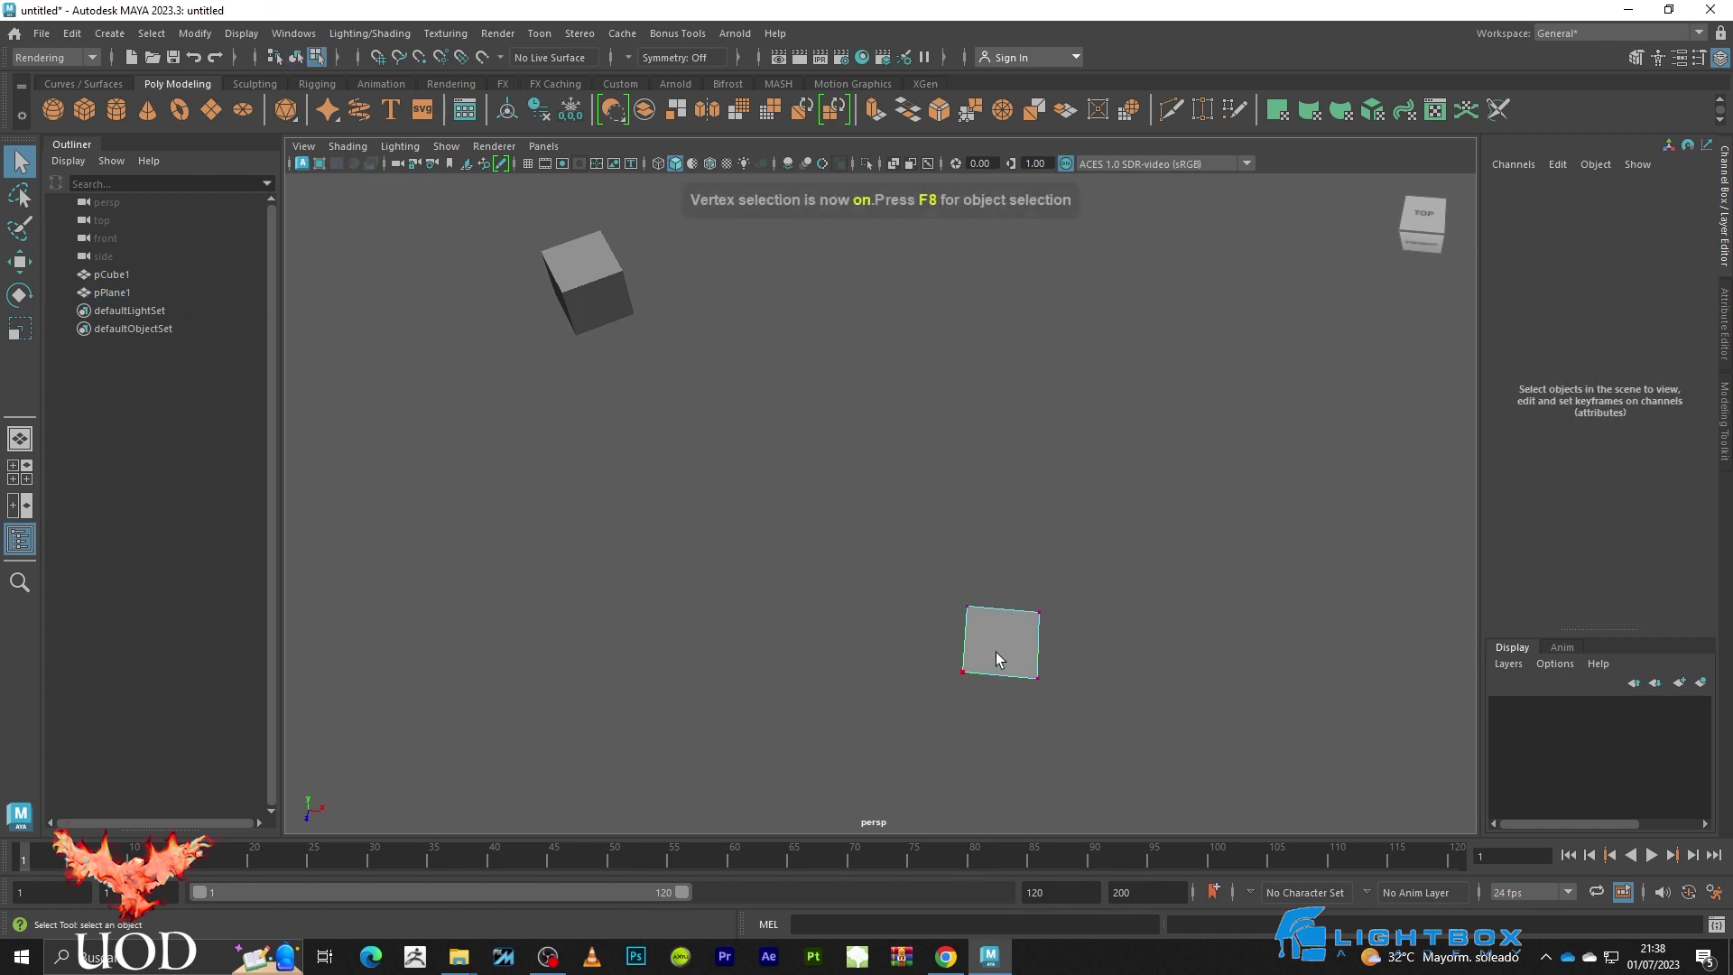
mouse_move(933, 680)
left_mouse_down()
mouse_move(976, 658)
mouse_move(998, 691)
mouse_move(1041, 691)
left_mouse_up()
left_click(968, 607, "shift")
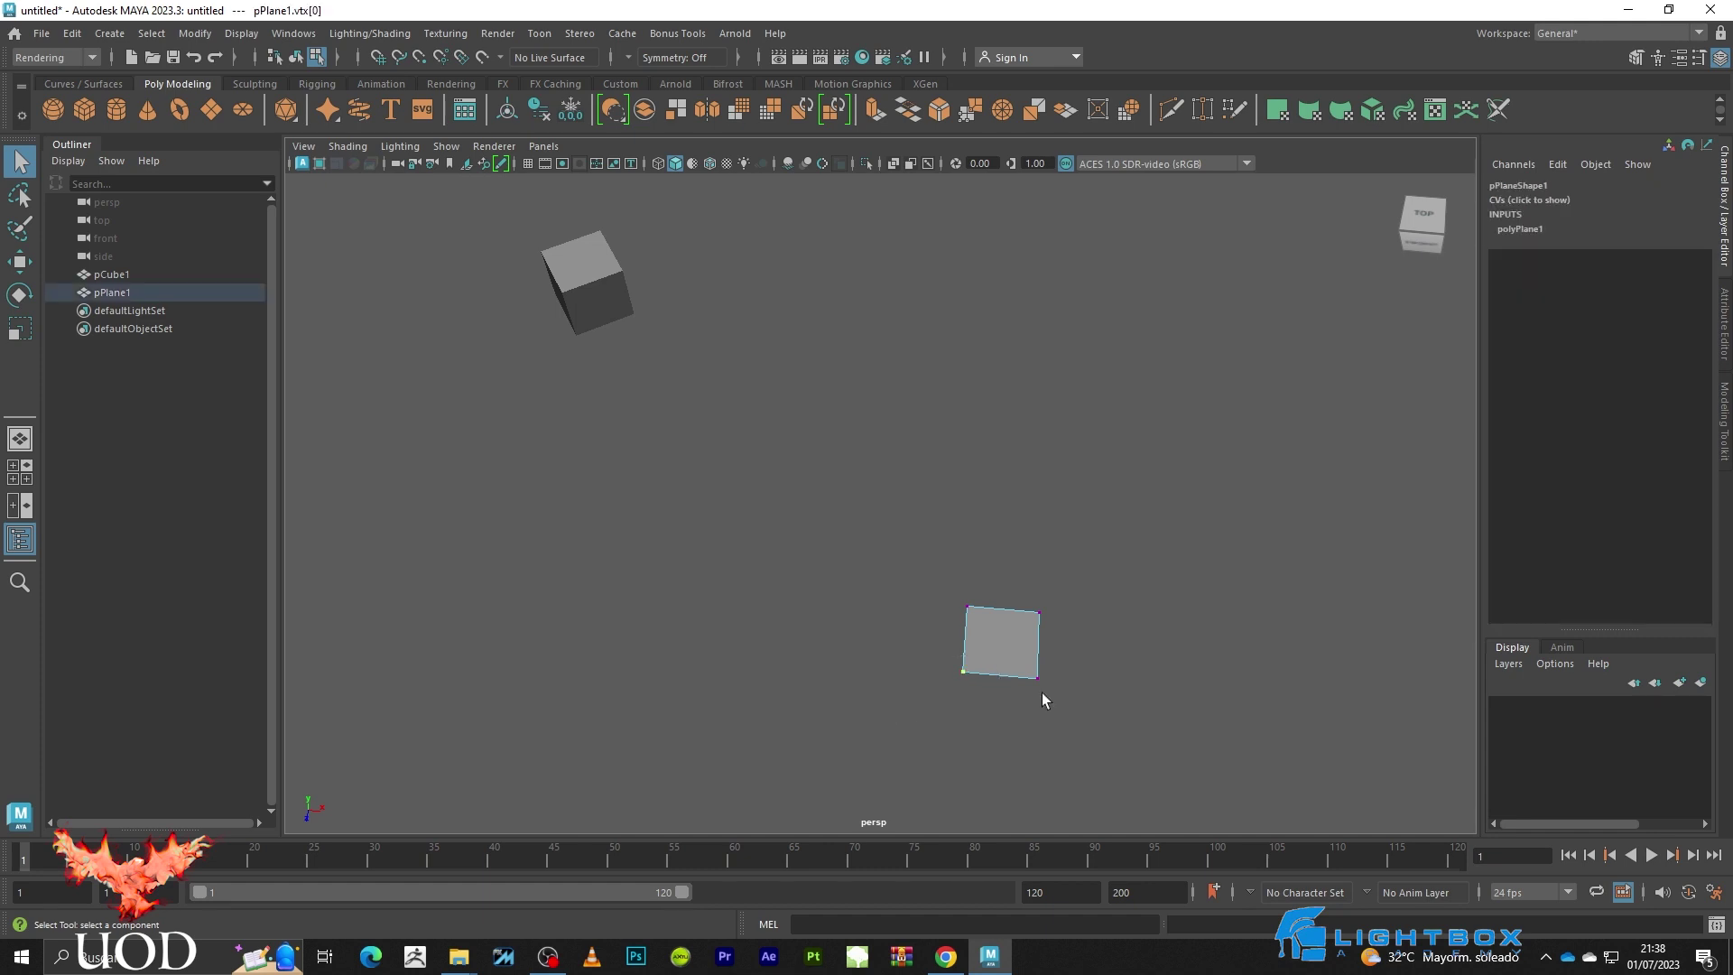
left_click_drag(599, 342, 540, 360, "shift")
left_click(631, 315, "shift")
- Snap pPlane1 onto the cube with Snap Align Objects by three points, then view wireframe
left_click(192, 40)
mouse_move(249, 219)
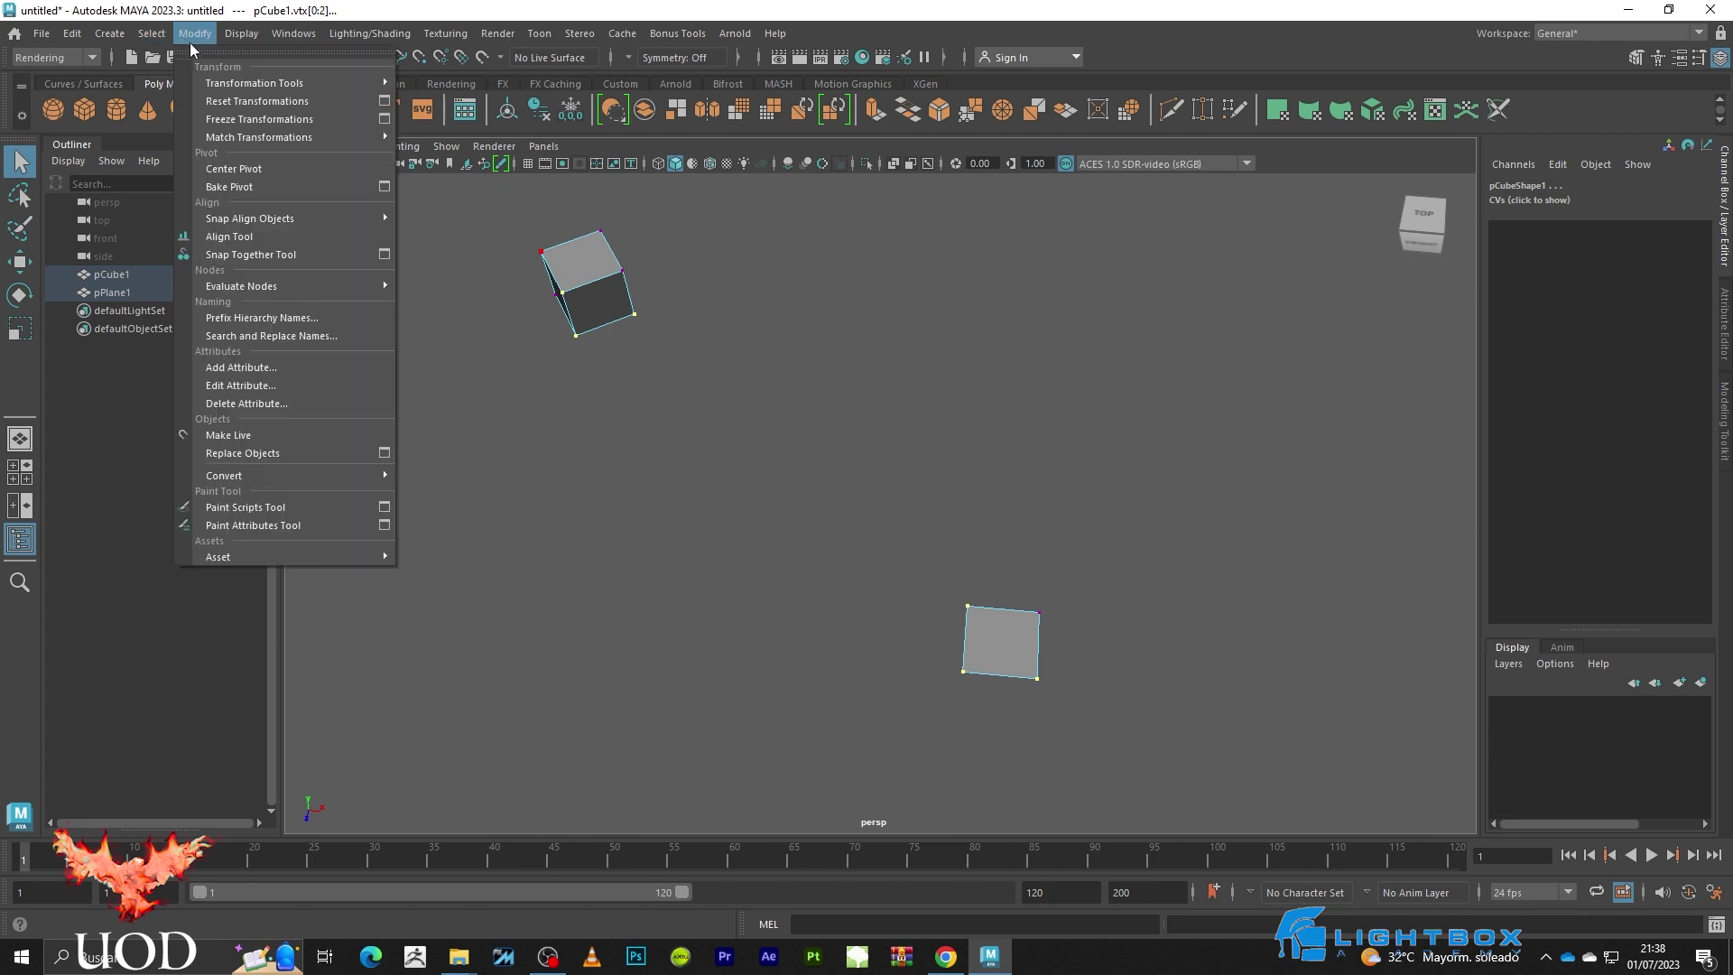
left_click(512, 250)
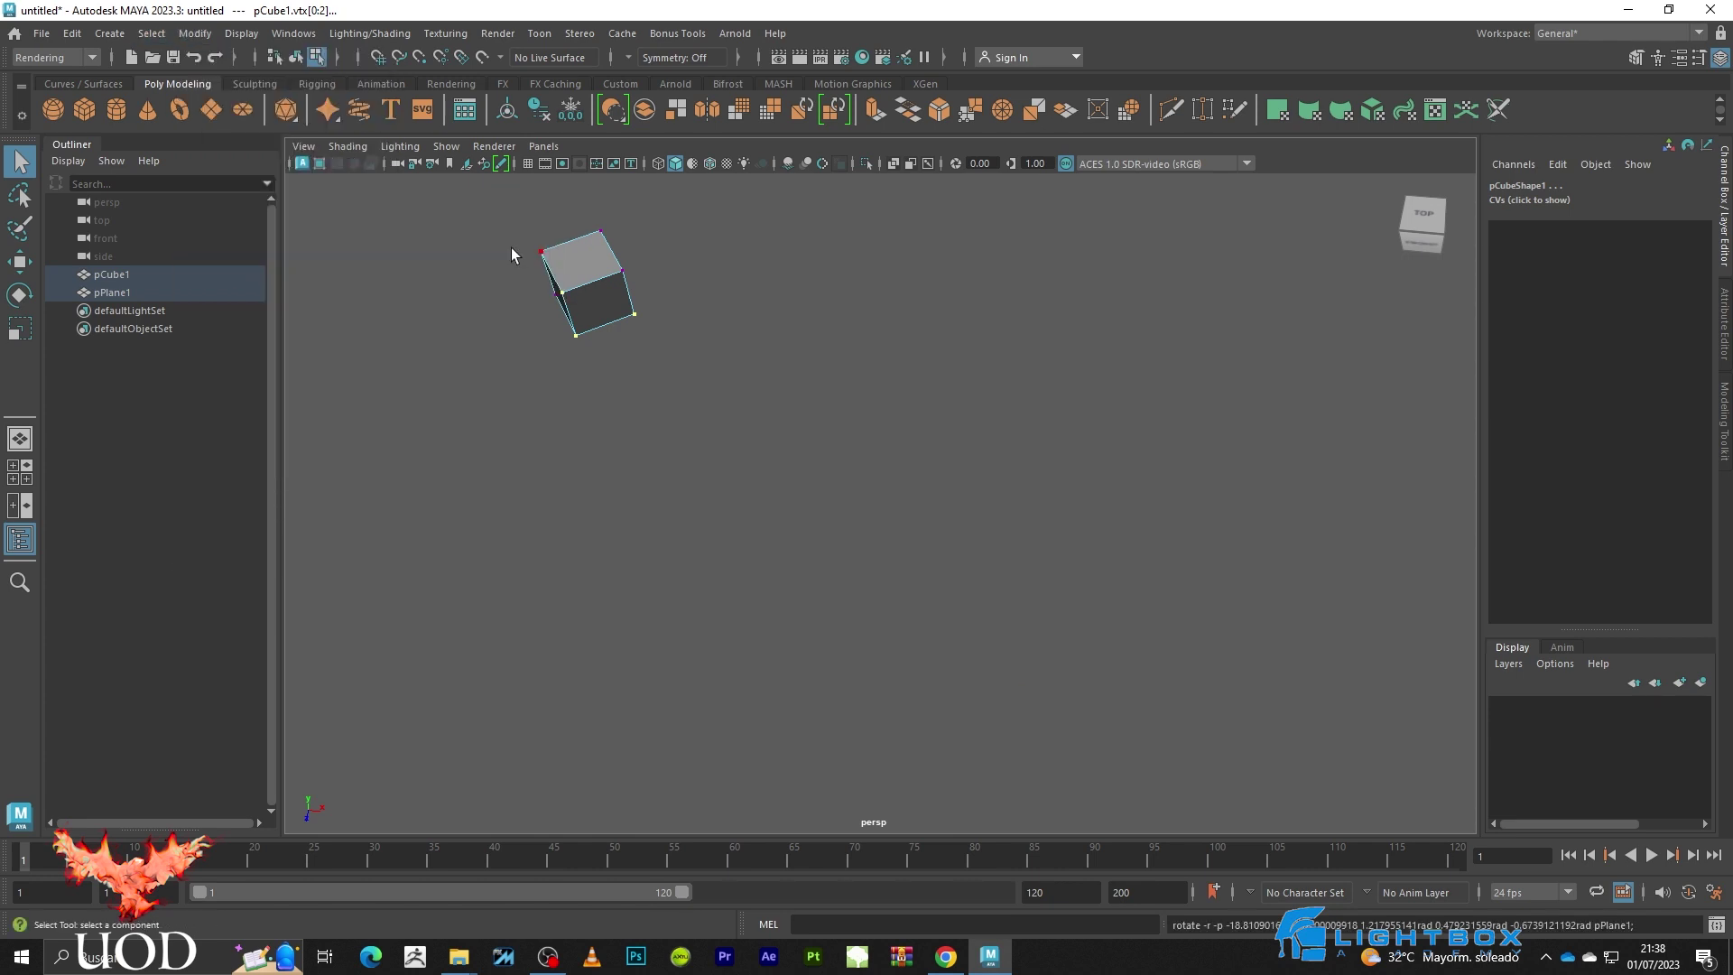
left_click(765, 408)
key("4")
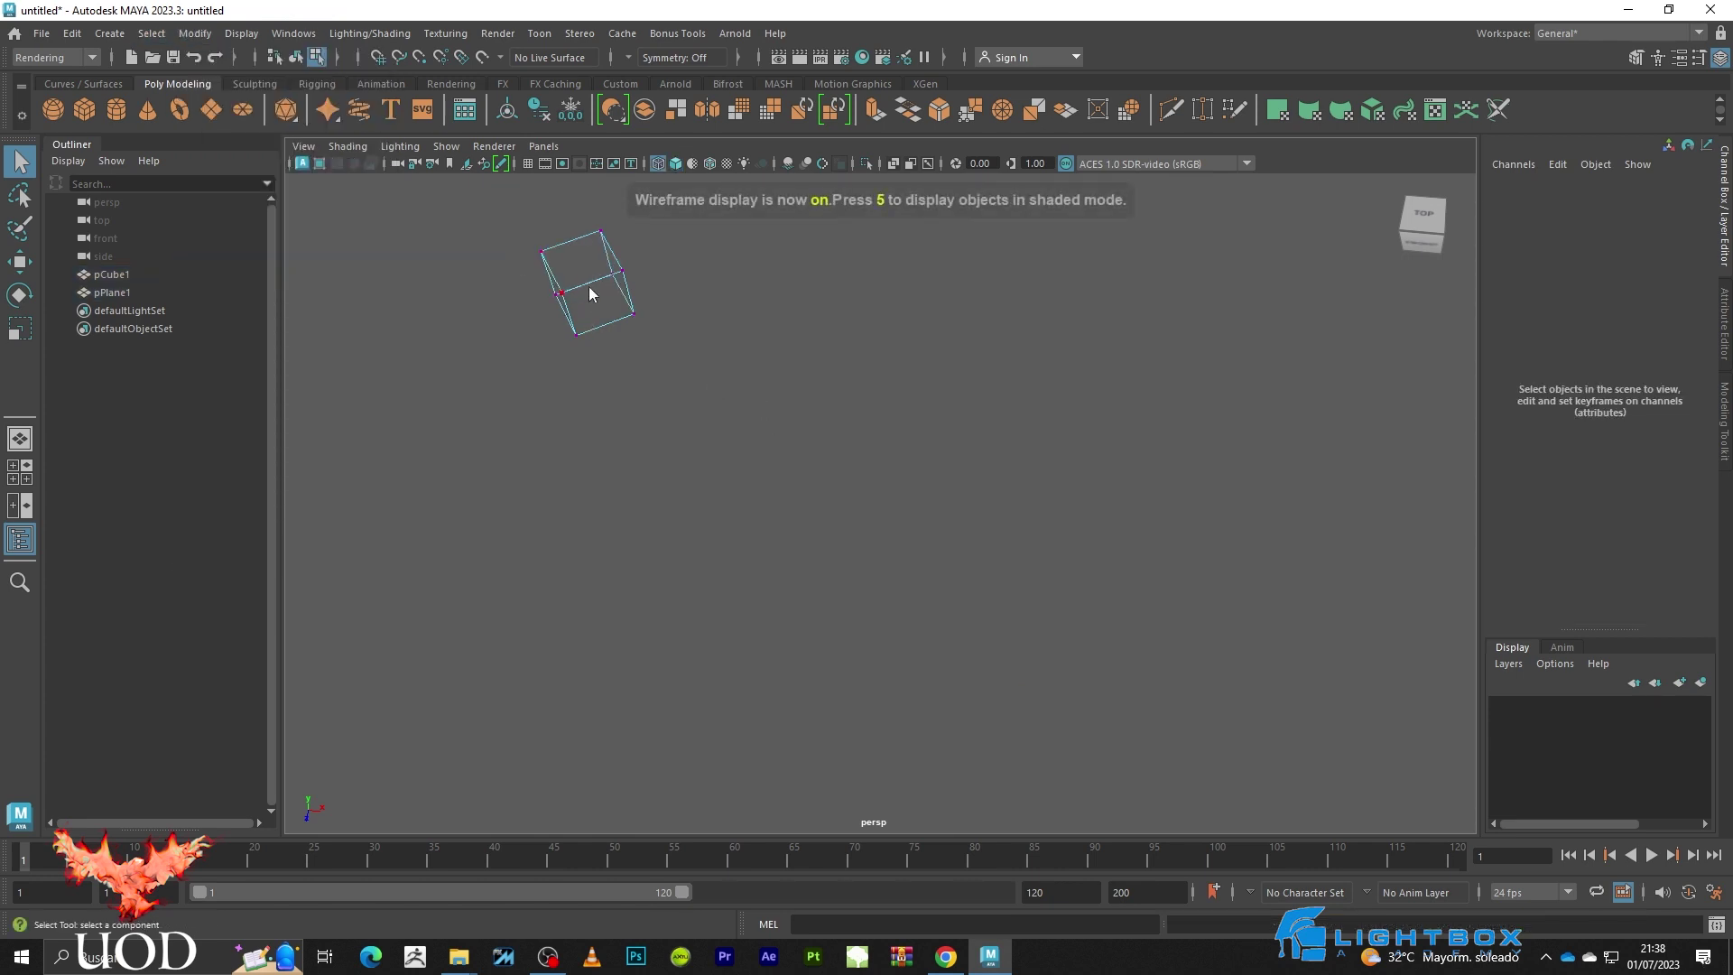
- Select and frame pPlane1 and check its Rotate Y value of 33.625
left_click(589, 285)
left_click(114, 293)
key("f")
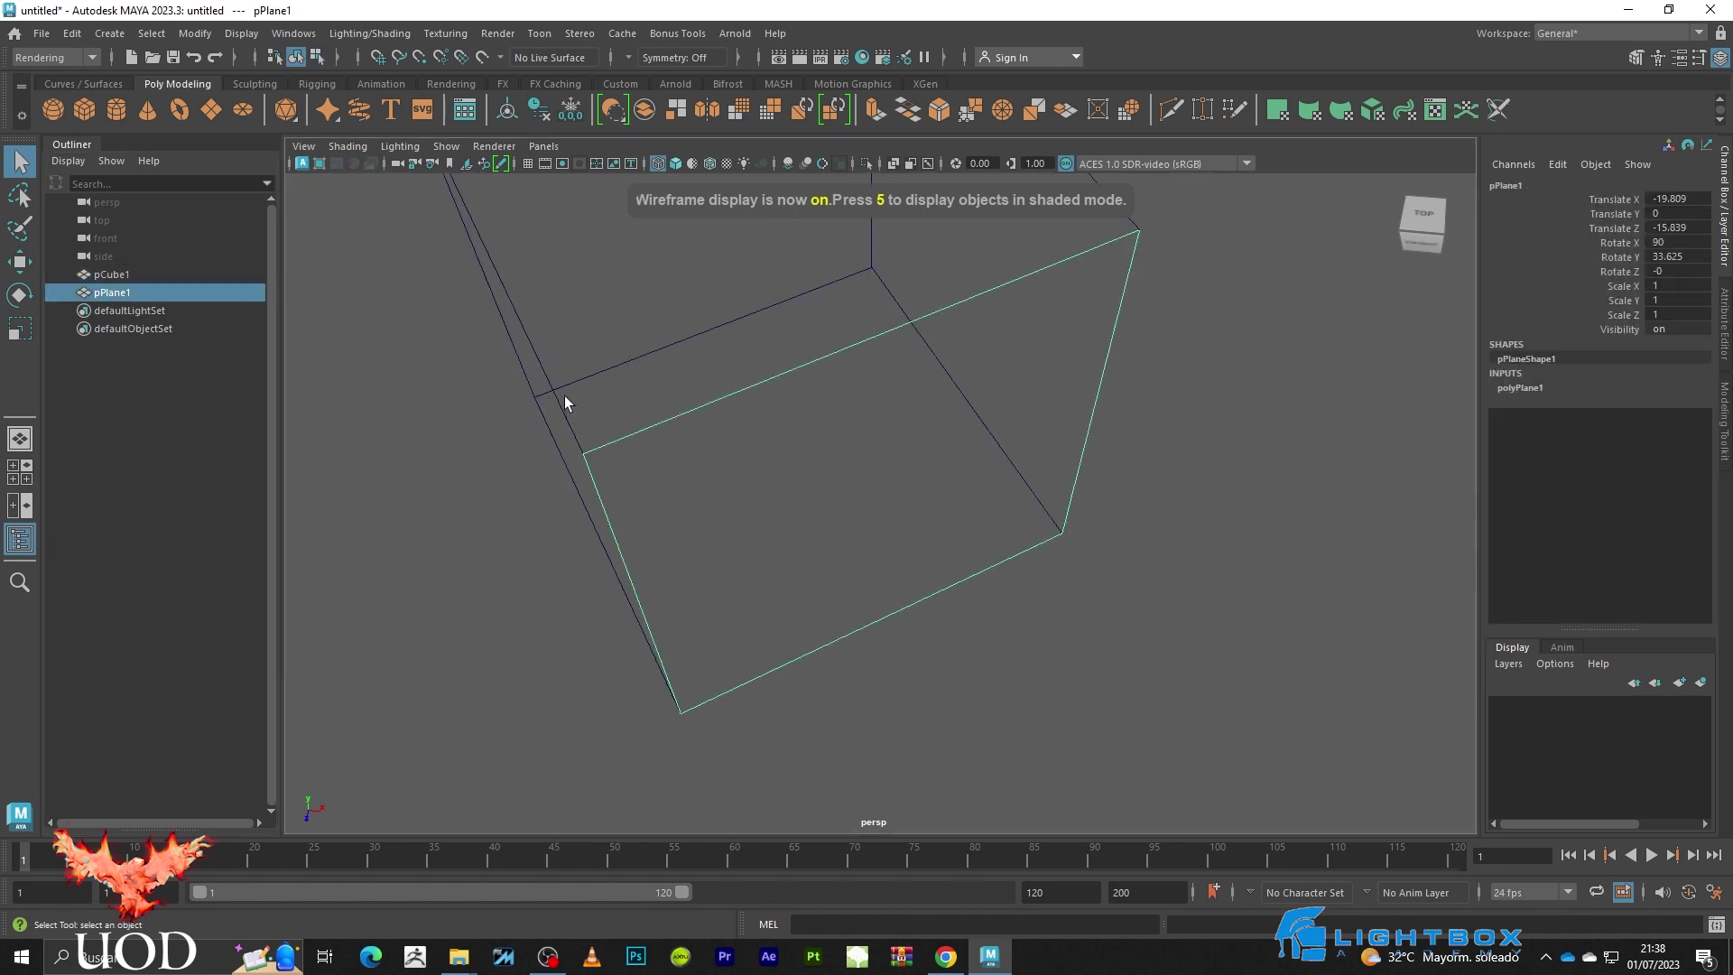
mouse_move(924, 417)
left_mouse_down("alt")
mouse_move(894, 468)
mouse_move(920, 475)
left_mouse_up("alt")
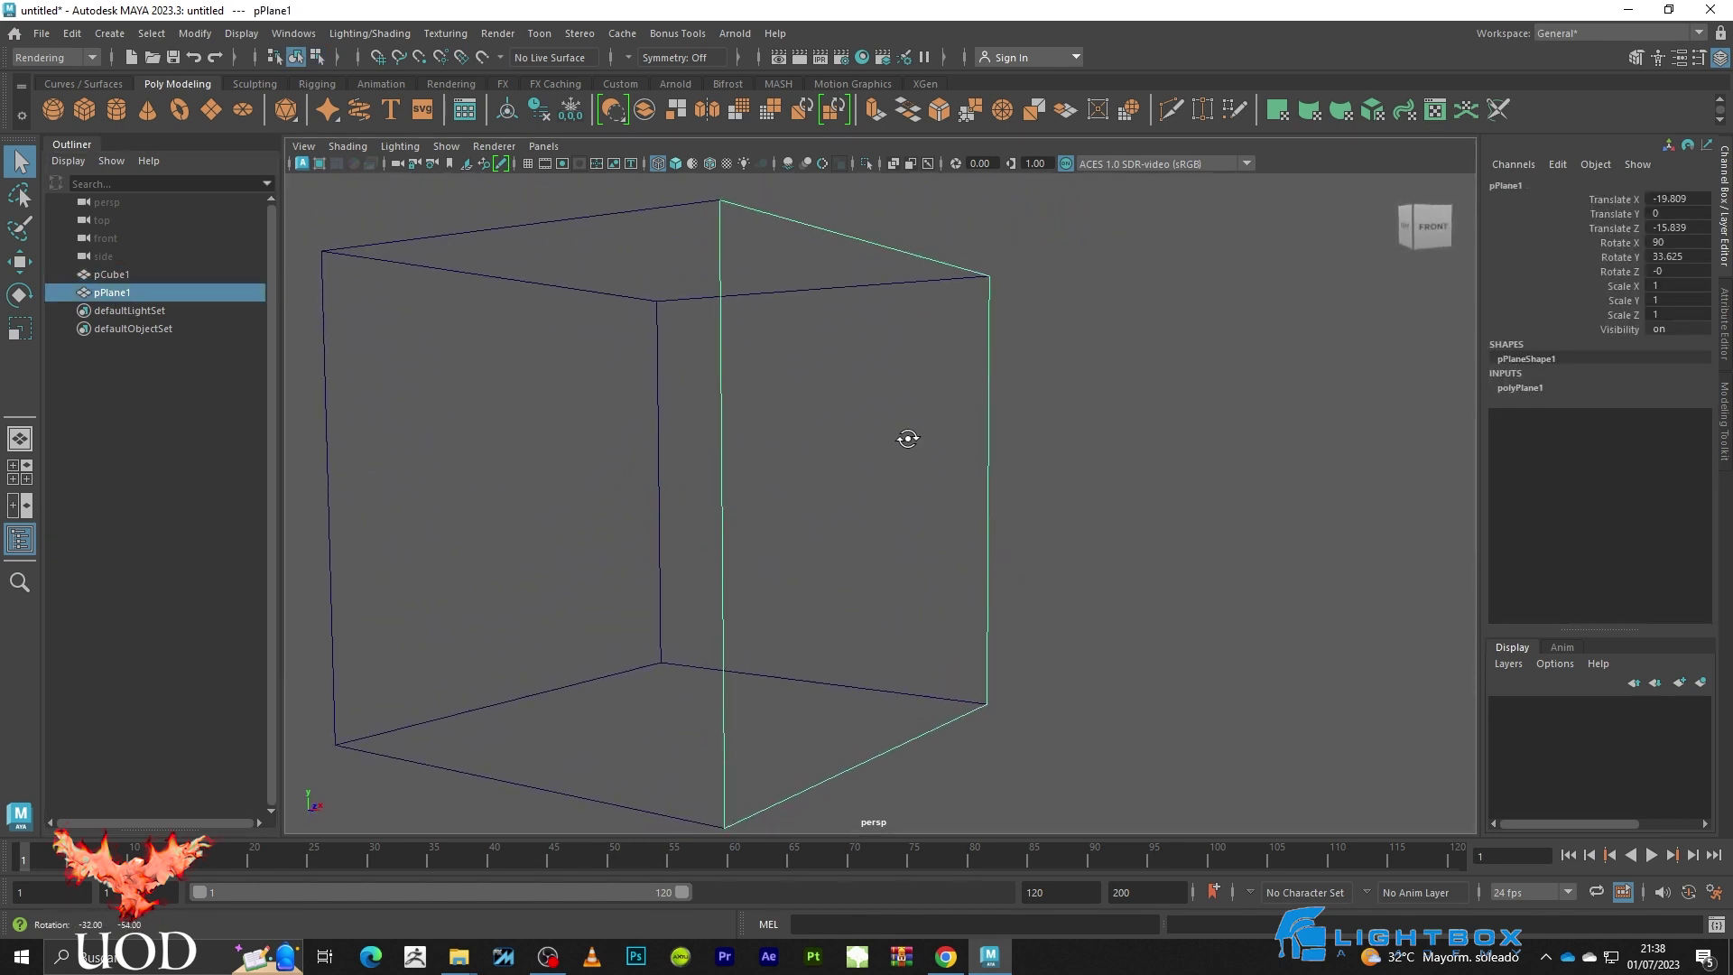
scroll(782, 379, "down", 5)
scroll(826, 435, "down", 2)
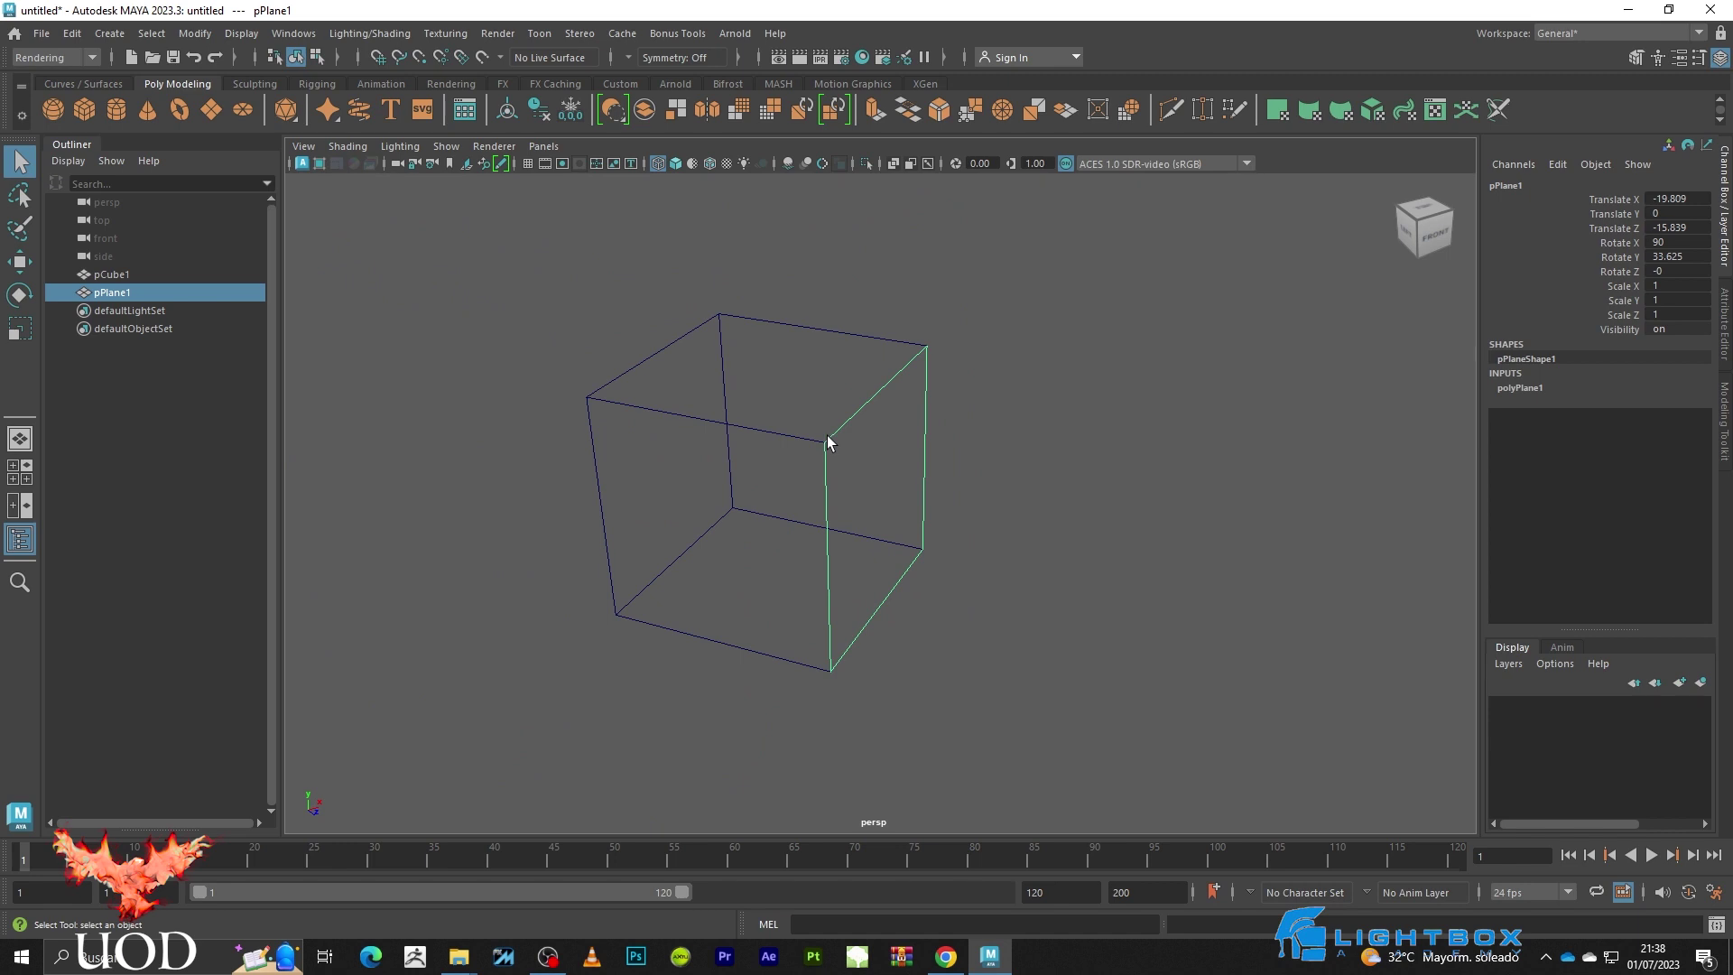
double_click(1684, 261)
key("ctrl+c")
- Marquee-select pCube1 and open its Attribute Editor
left_click(1437, 433)
left_click_drag(740, 404, 641, 518)
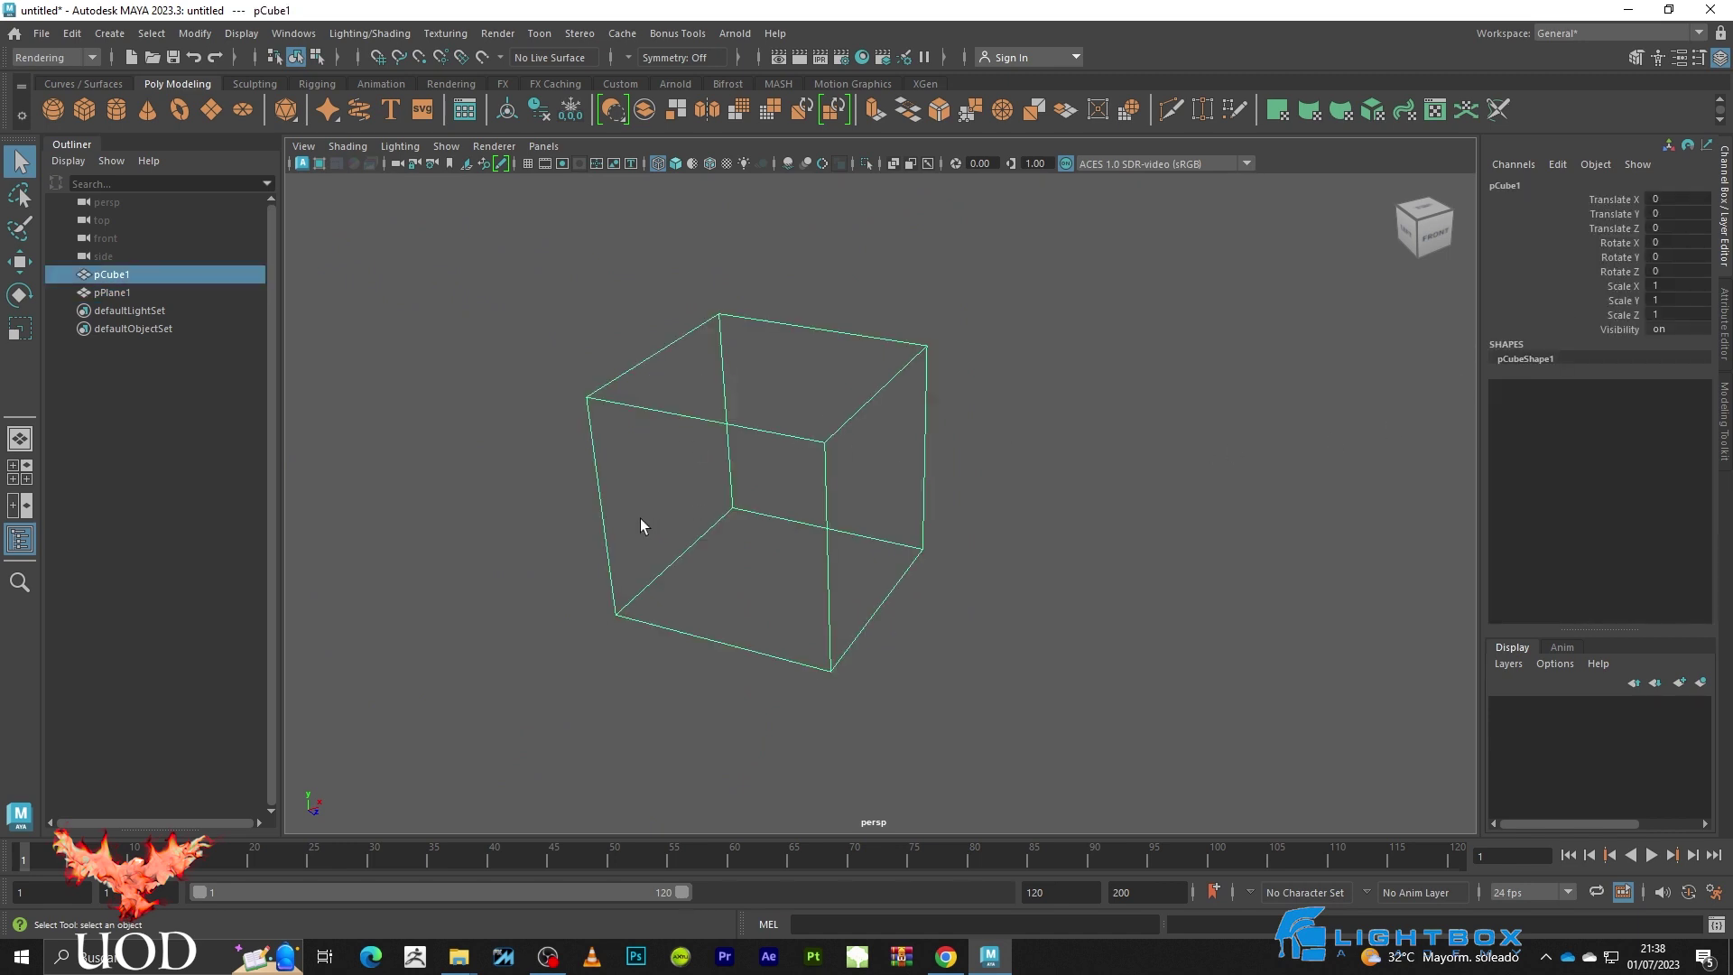
key("ctrl+a")
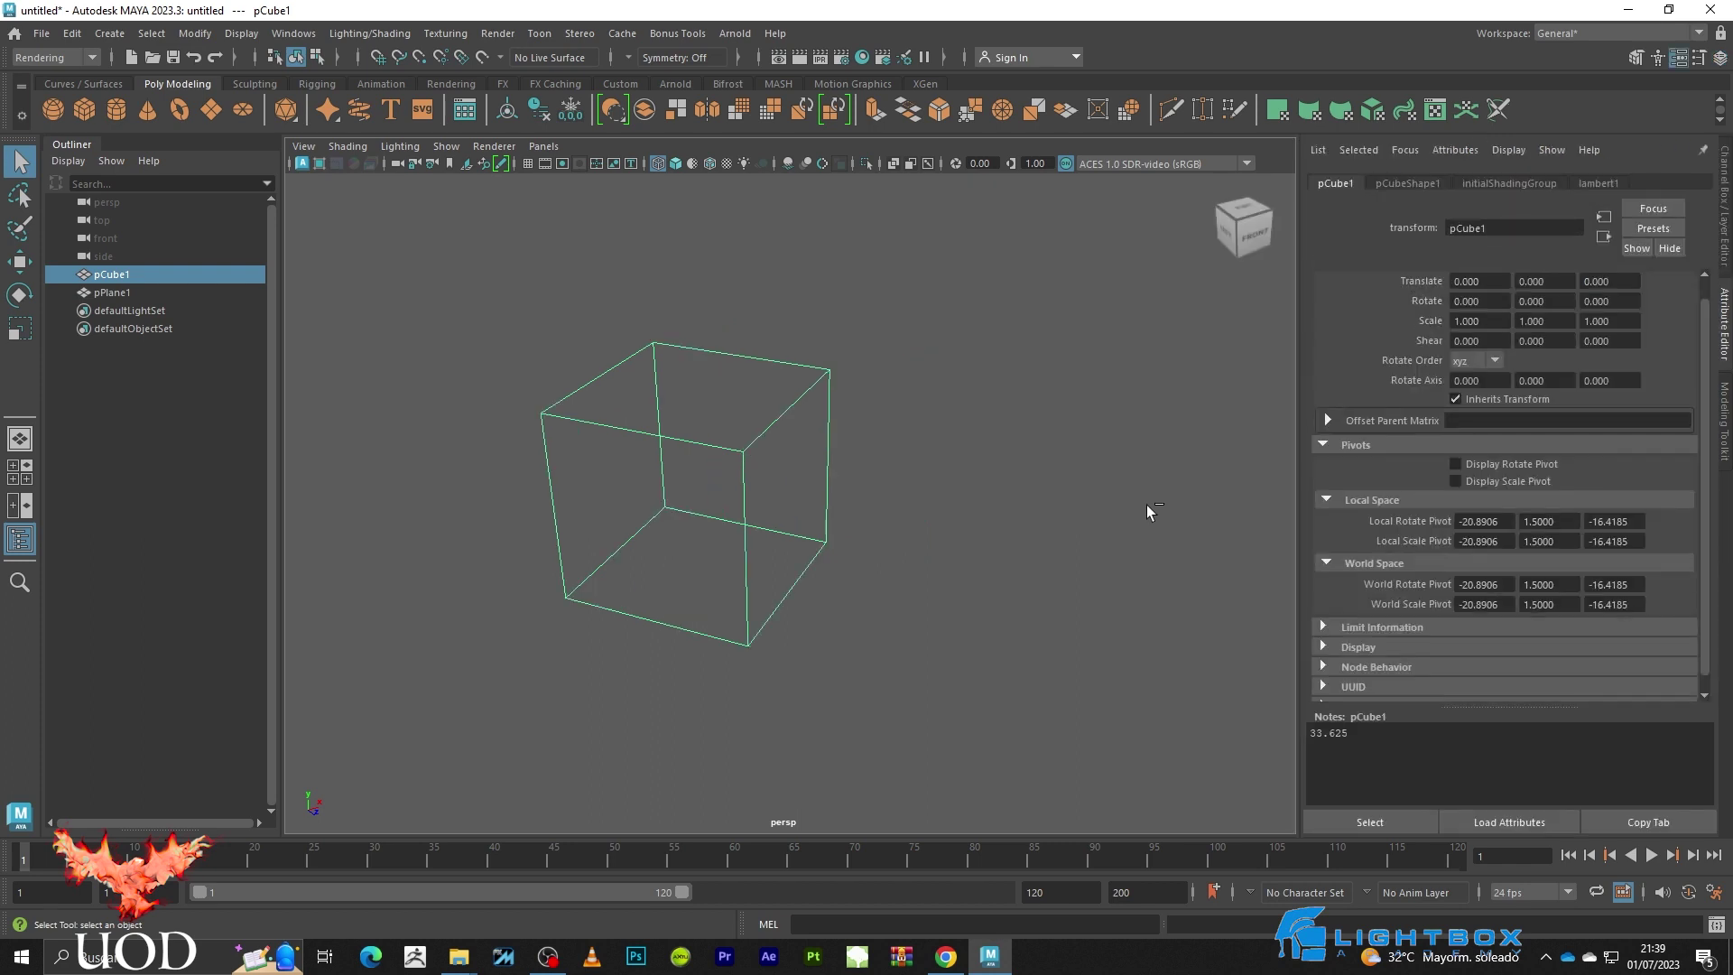
- Paste 33.625 into pCube1's Notes field and select pPlane1
key("ctrl+v")
left_click(784, 482)
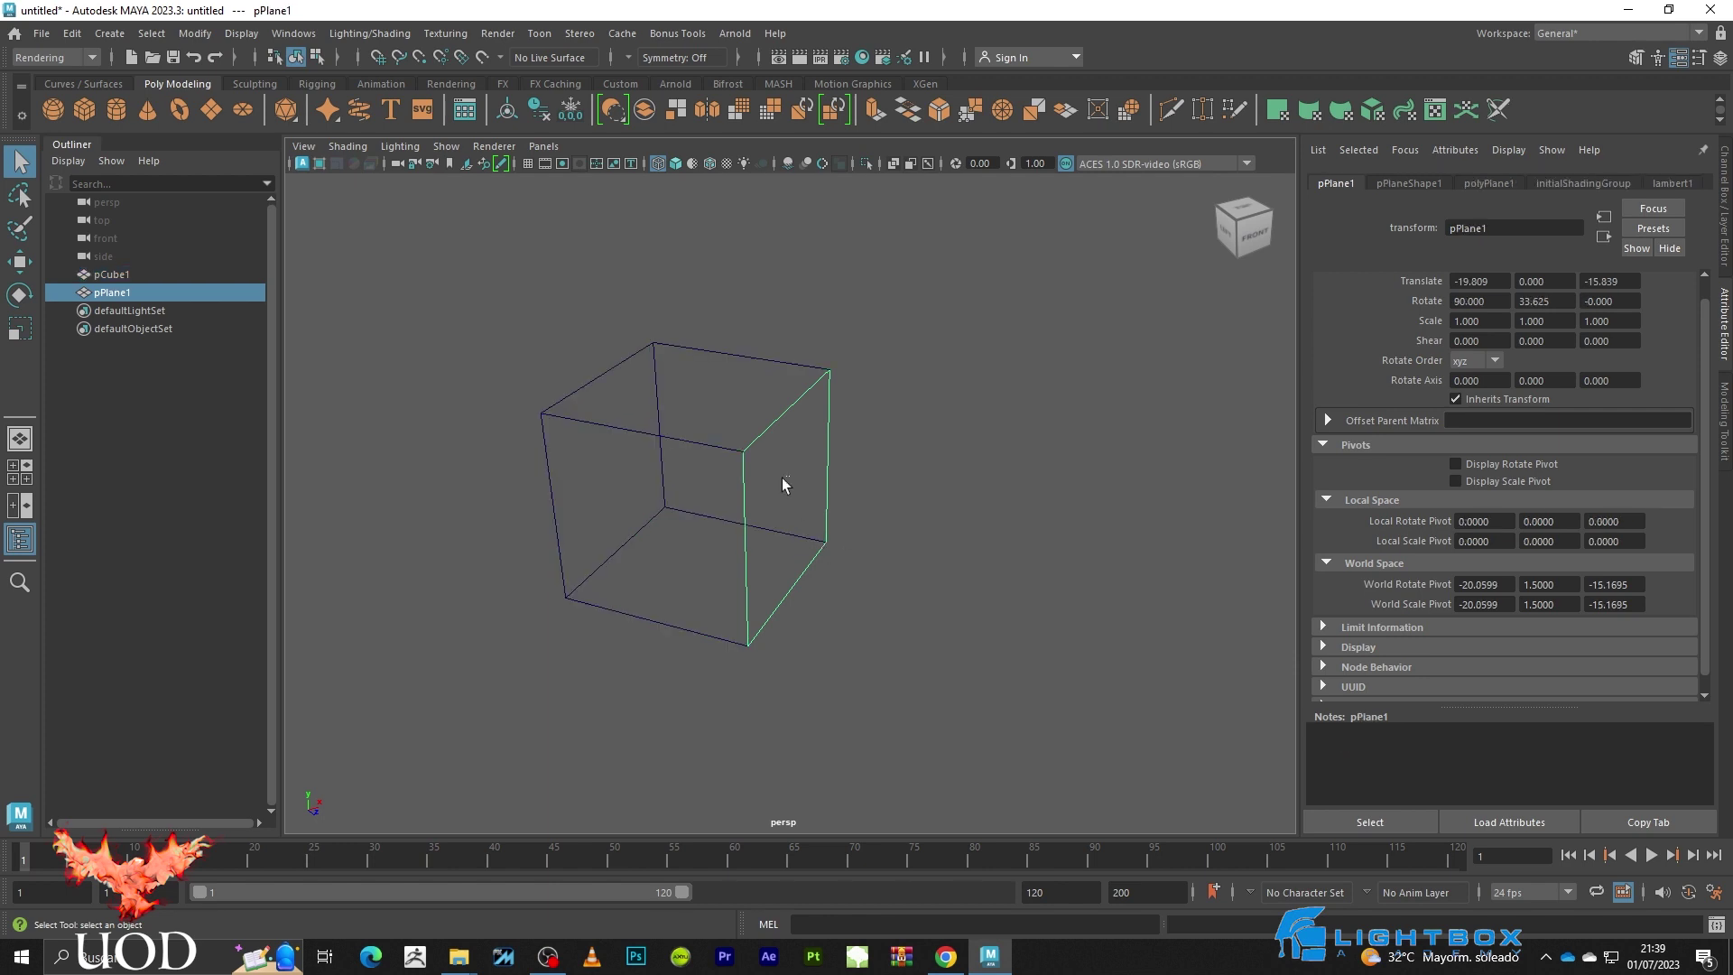
left_click_drag(785, 492, 690, 537)
left_click(834, 538)
- Orbit to look down on the cube and add a new polygon cube at the origin
scroll(843, 511, "down", 3)
scroll(845, 509, "down", 2)
left_click_drag(914, 505, 883, 580, "alt")
scroll(874, 500, "up", 3)
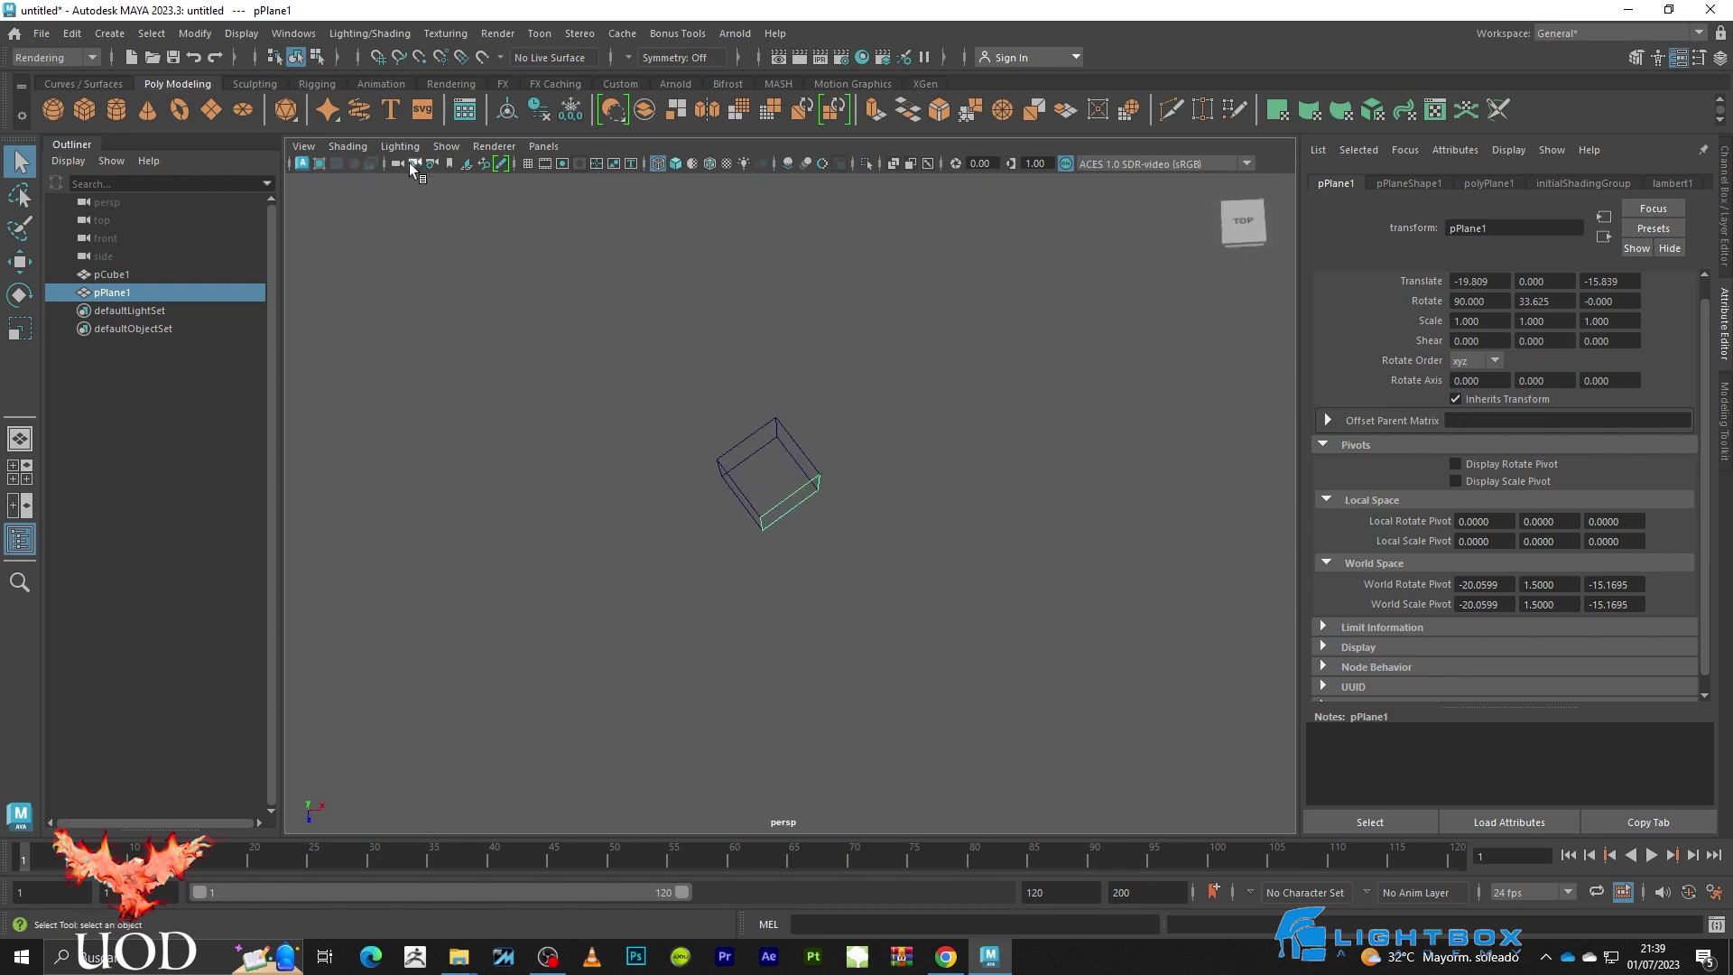
left_click(84, 109)
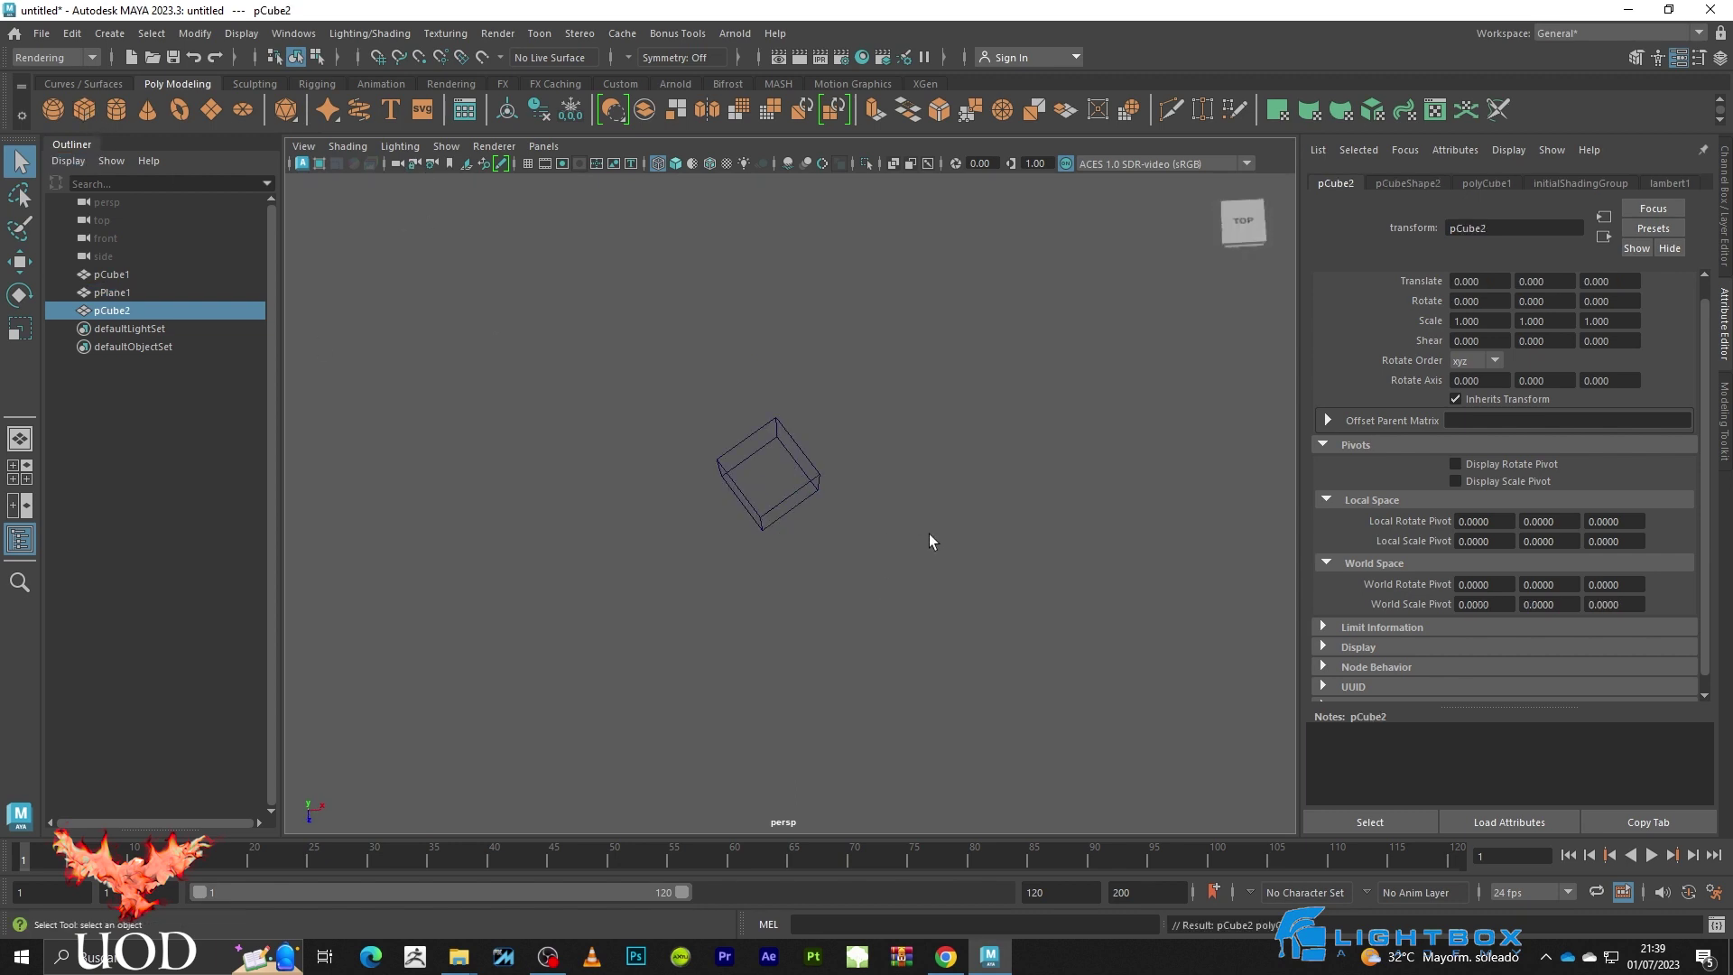
- Switch to shaded display, delete pCube2, and inspect pCube1's transform attributes
scroll(843, 531, "down", 5)
left_click_drag(743, 593, 832, 542, "alt")
scroll(848, 533, "down", 5)
key("5")
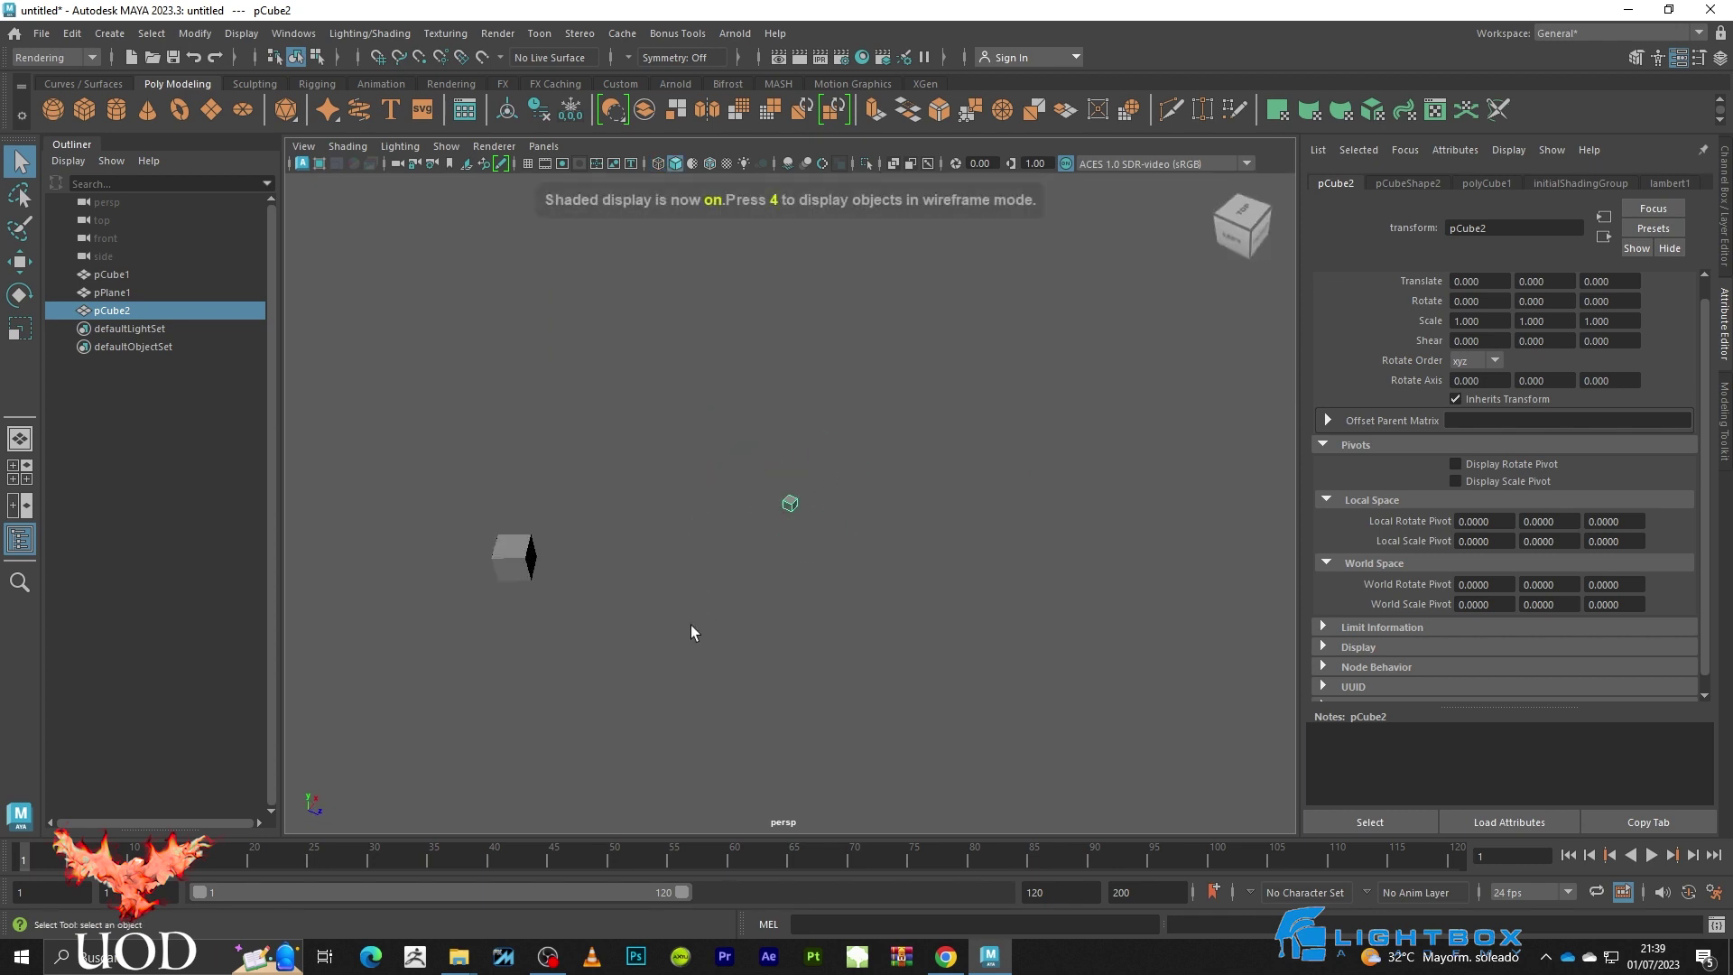
key("Delete")
left_click(516, 555)
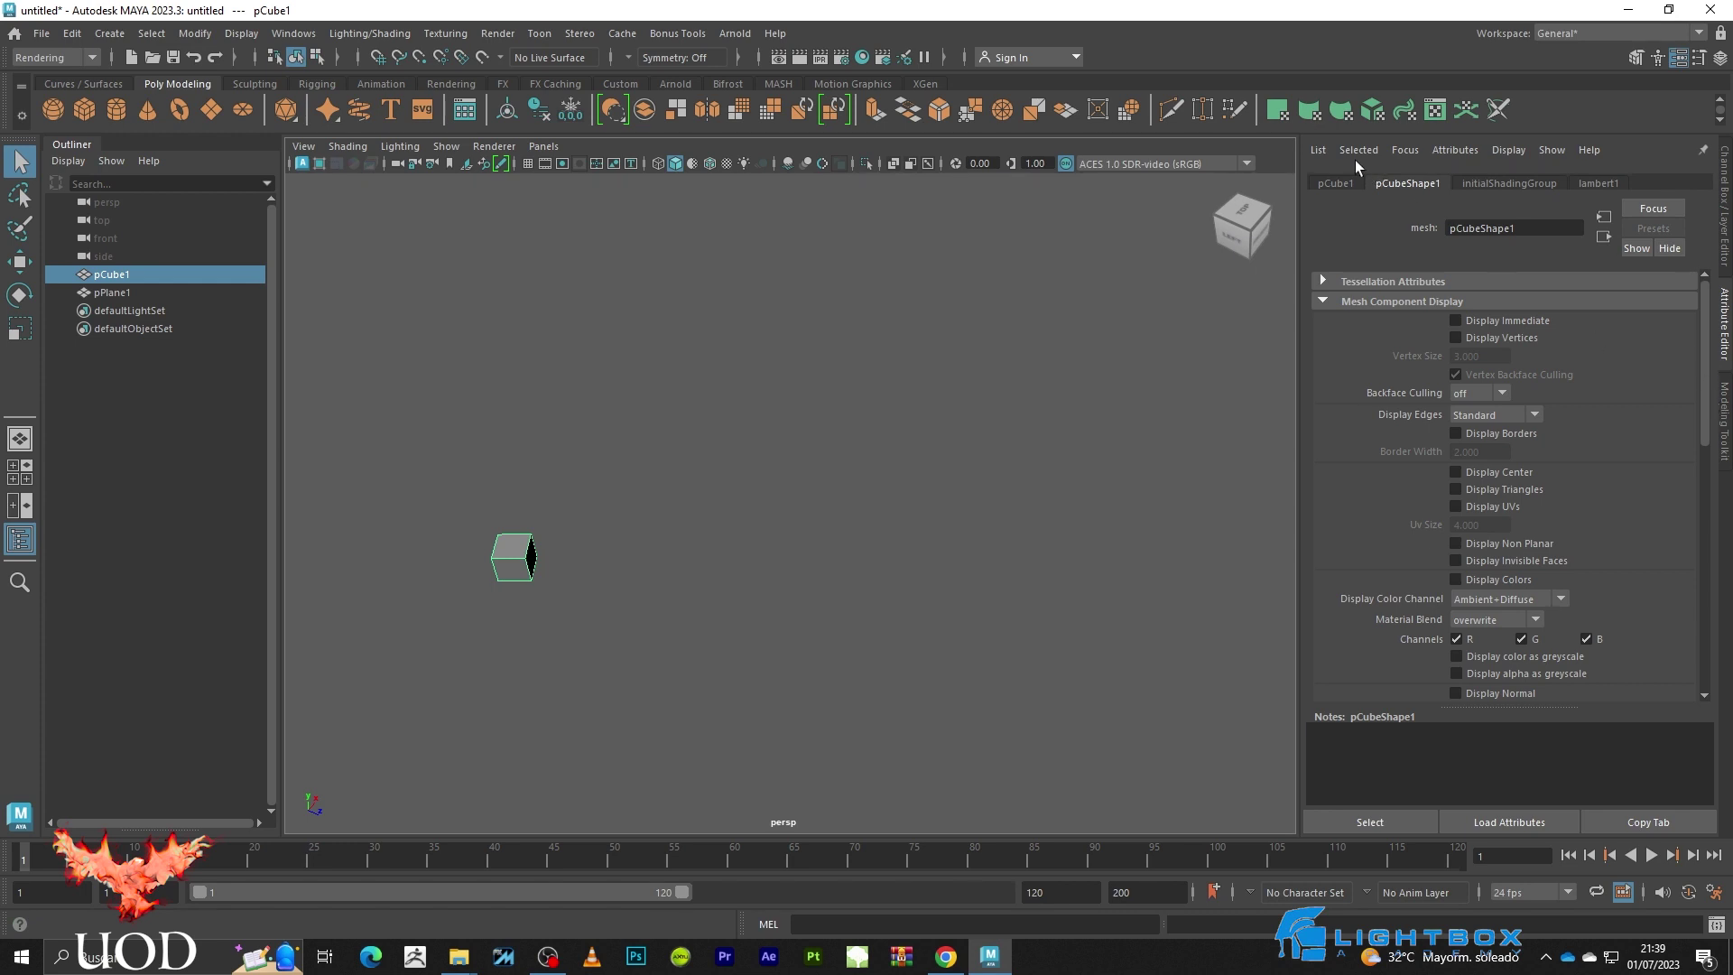
left_click(1326, 185)
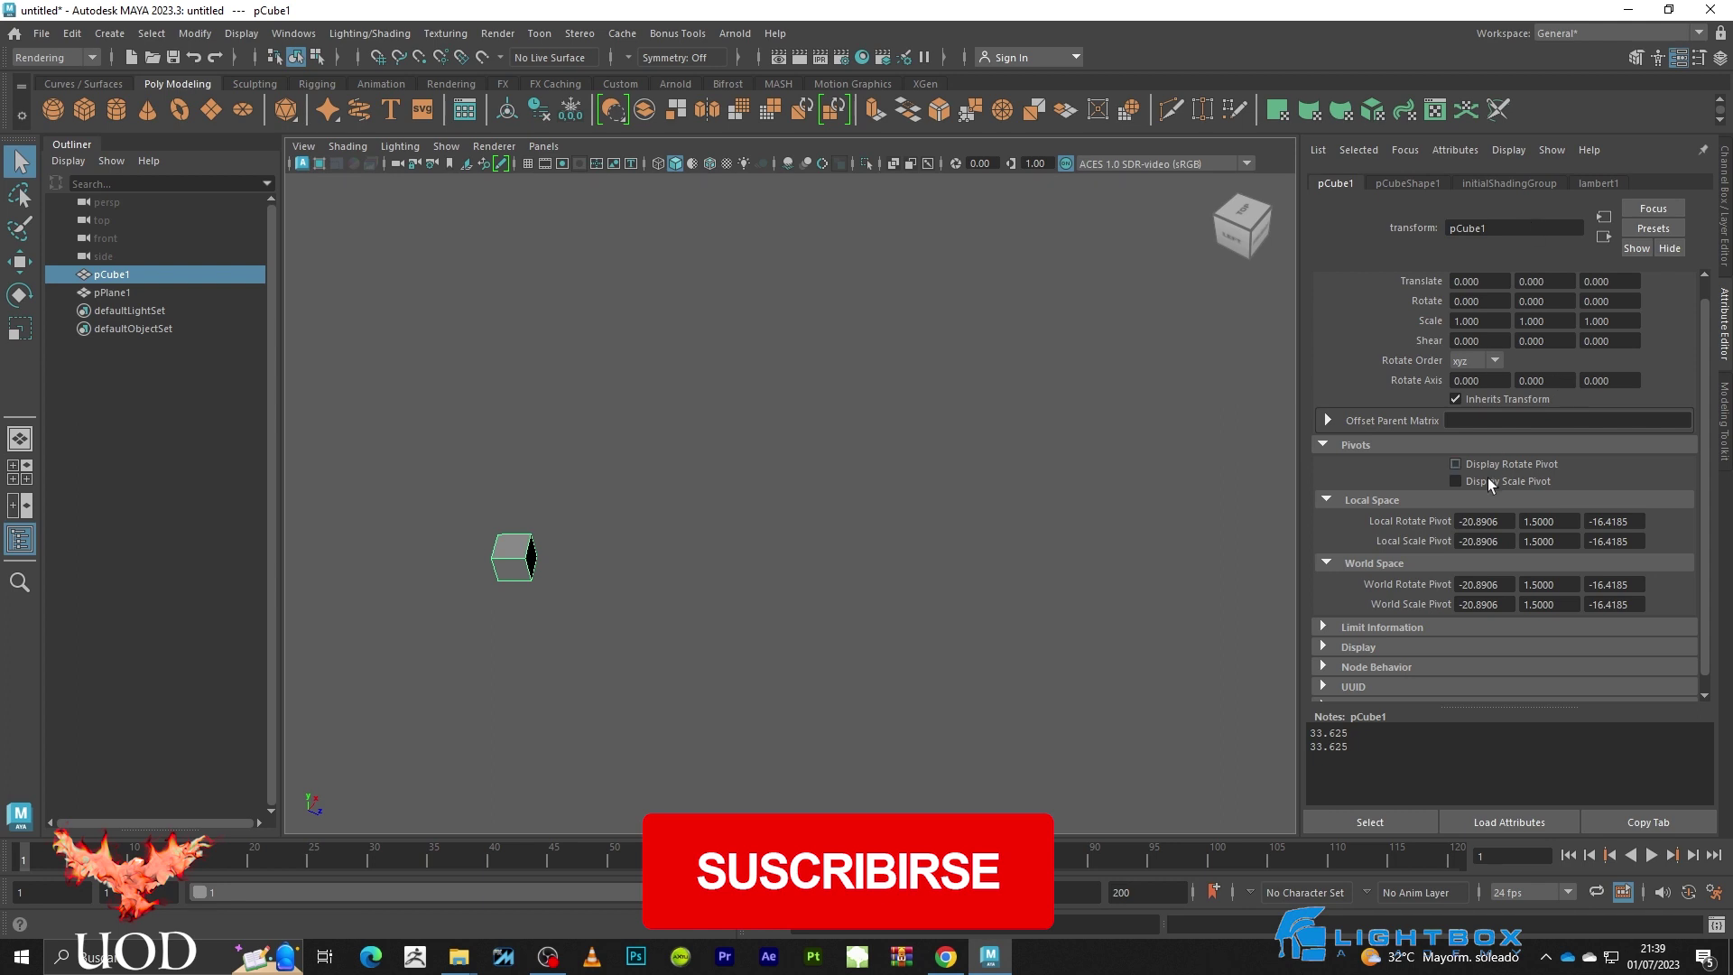
double_click(1495, 520)
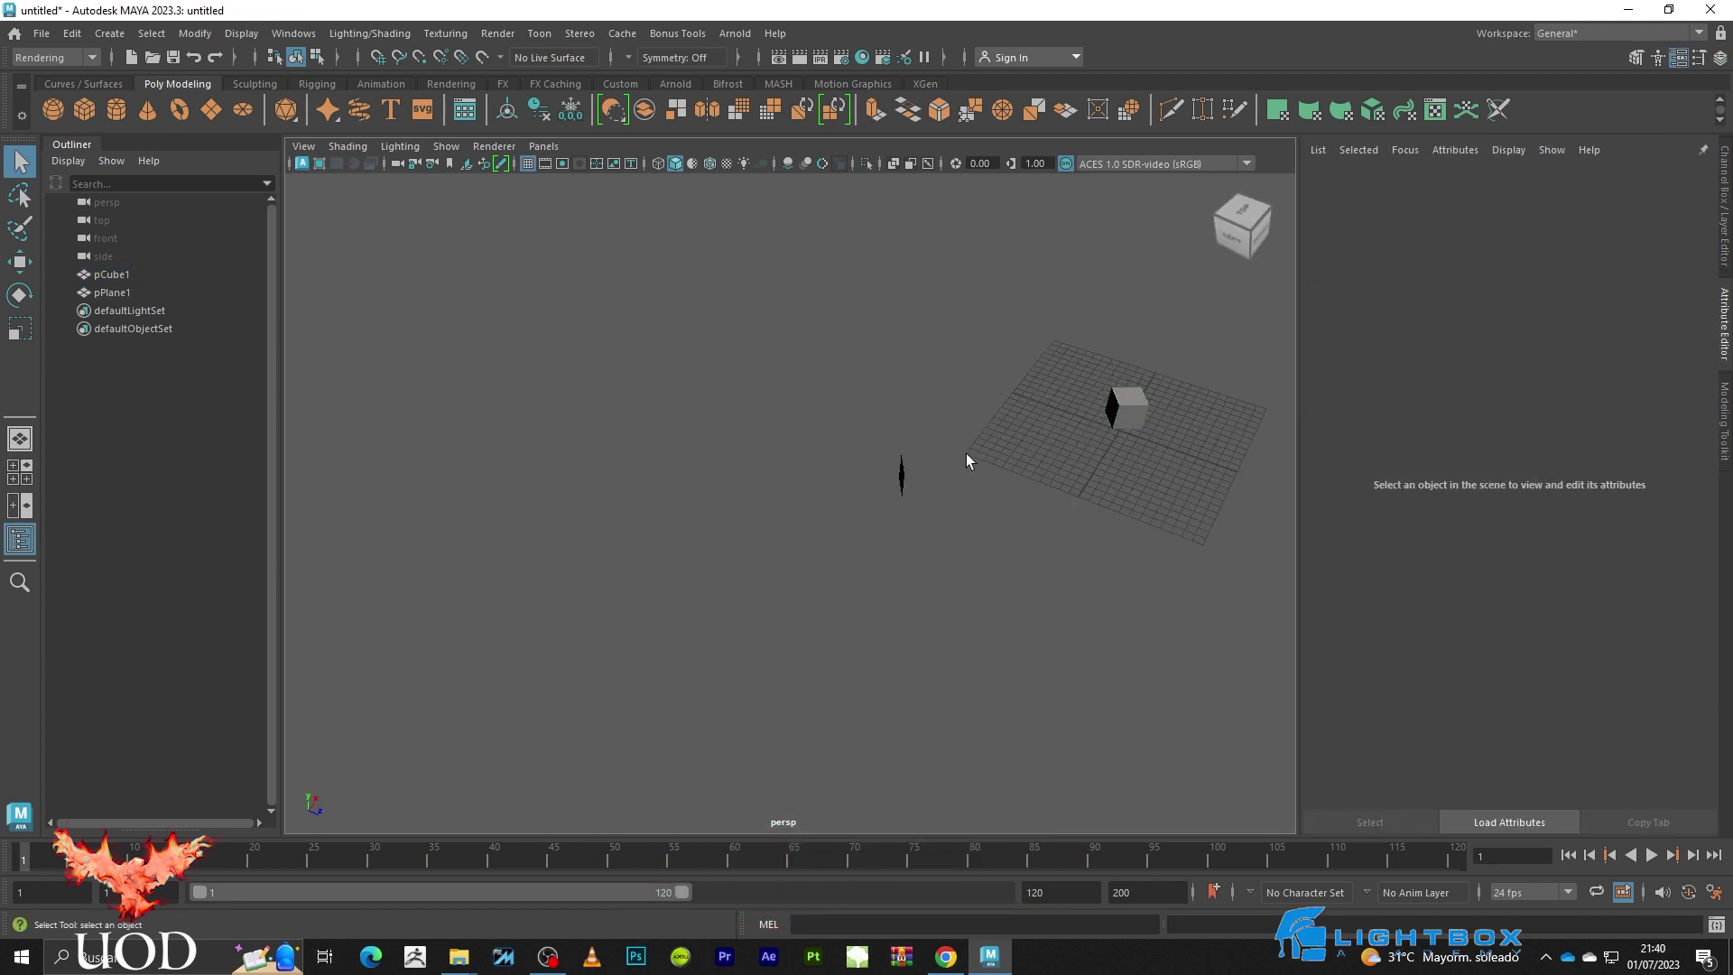
- Select and frame pCube1, then orbit to view the plane from above
left_click(901, 475)
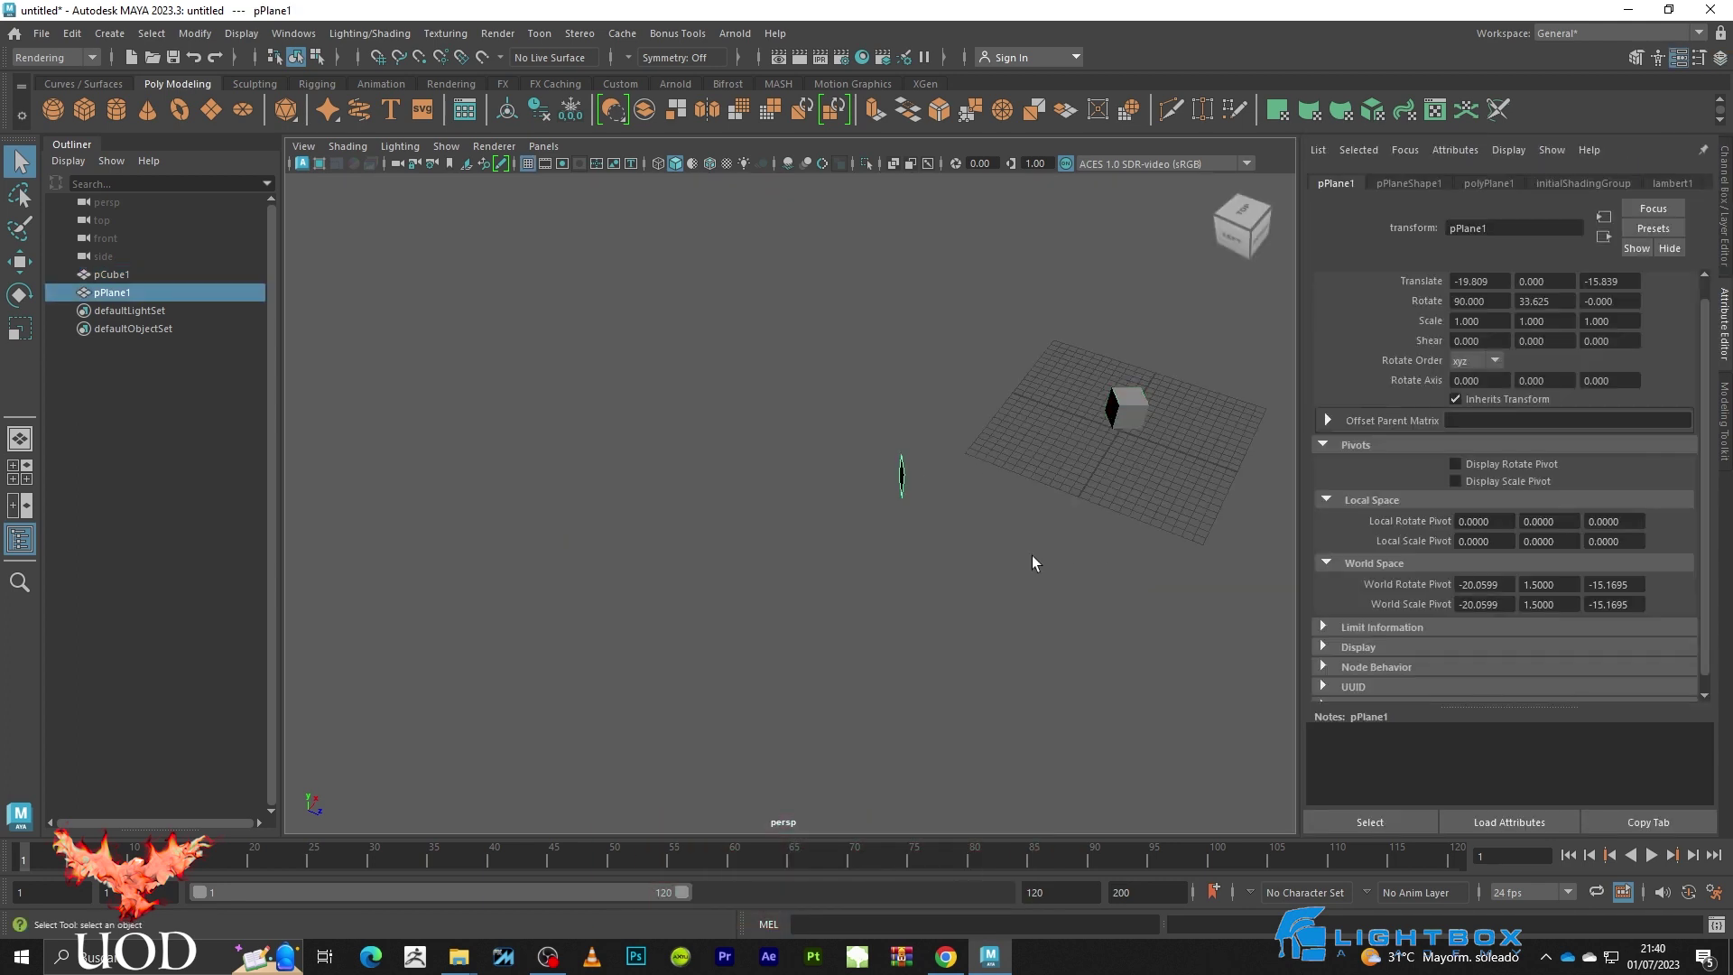
left_click(1107, 426)
mouse_move(1215, 557)
left_mouse_down("alt")
mouse_move(1157, 524)
mouse_move(1010, 572)
mouse_move(834, 508)
left_mouse_up("alt")
key("f")
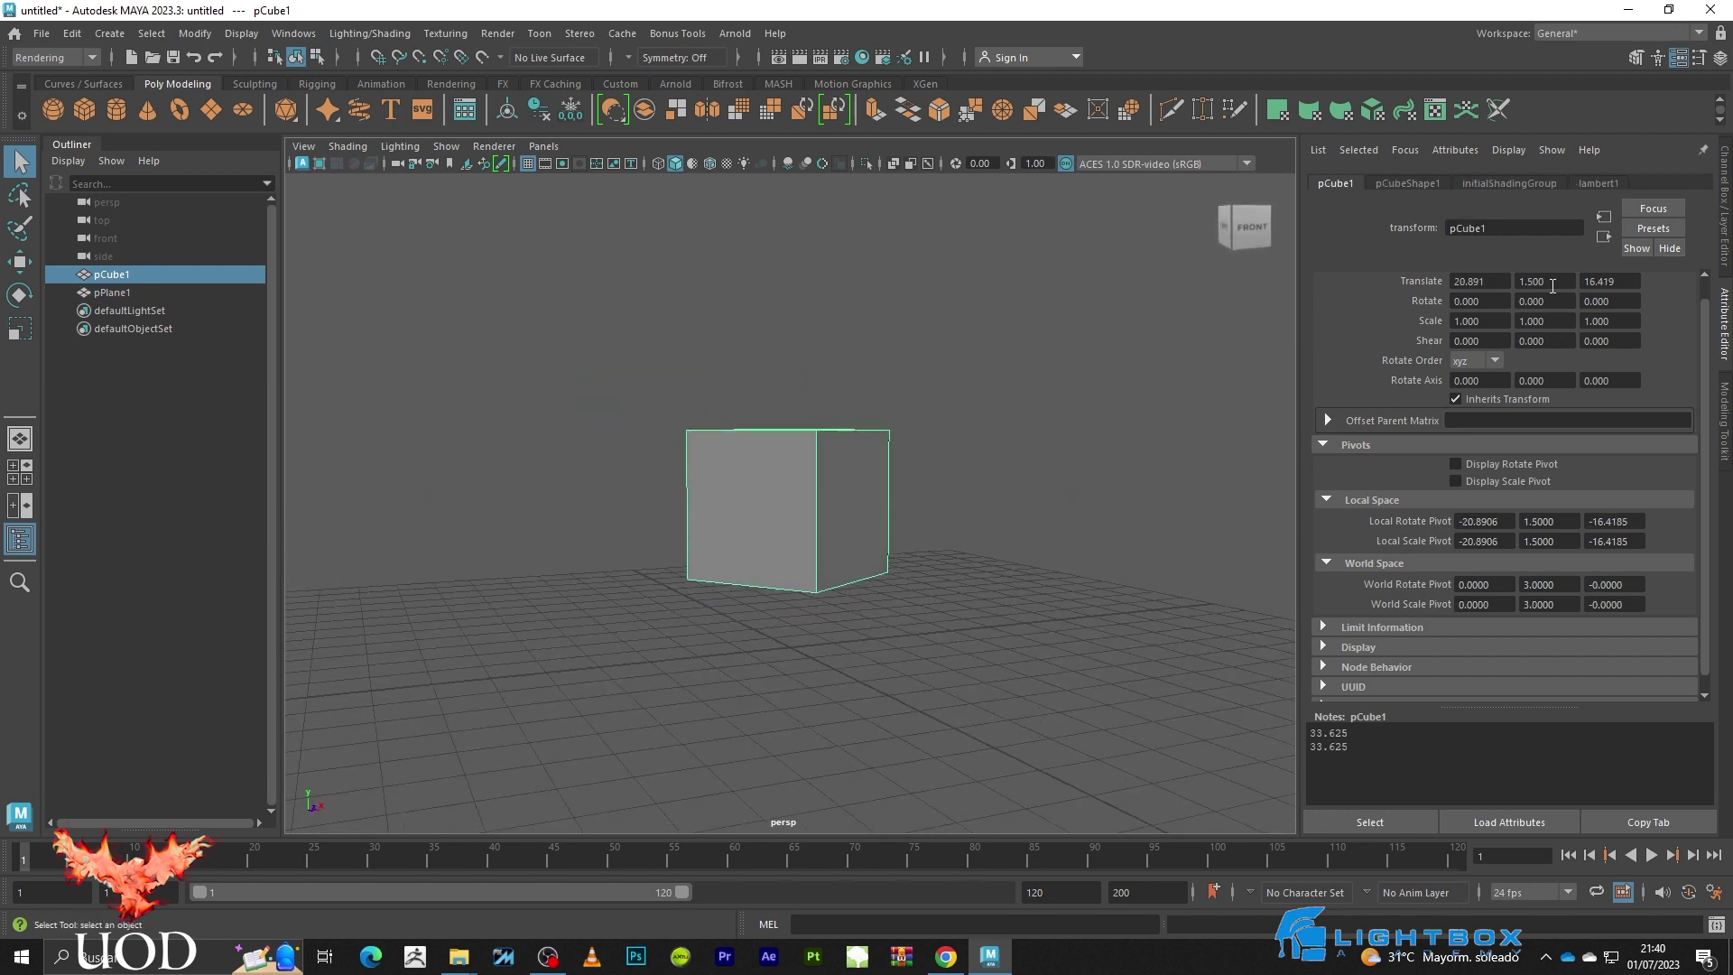
left_click_drag(992, 433, 908, 478, "alt")
left_click(908, 478)
scroll(891, 564, "down", 5)
left_click_drag(891, 565, 839, 581, "alt")
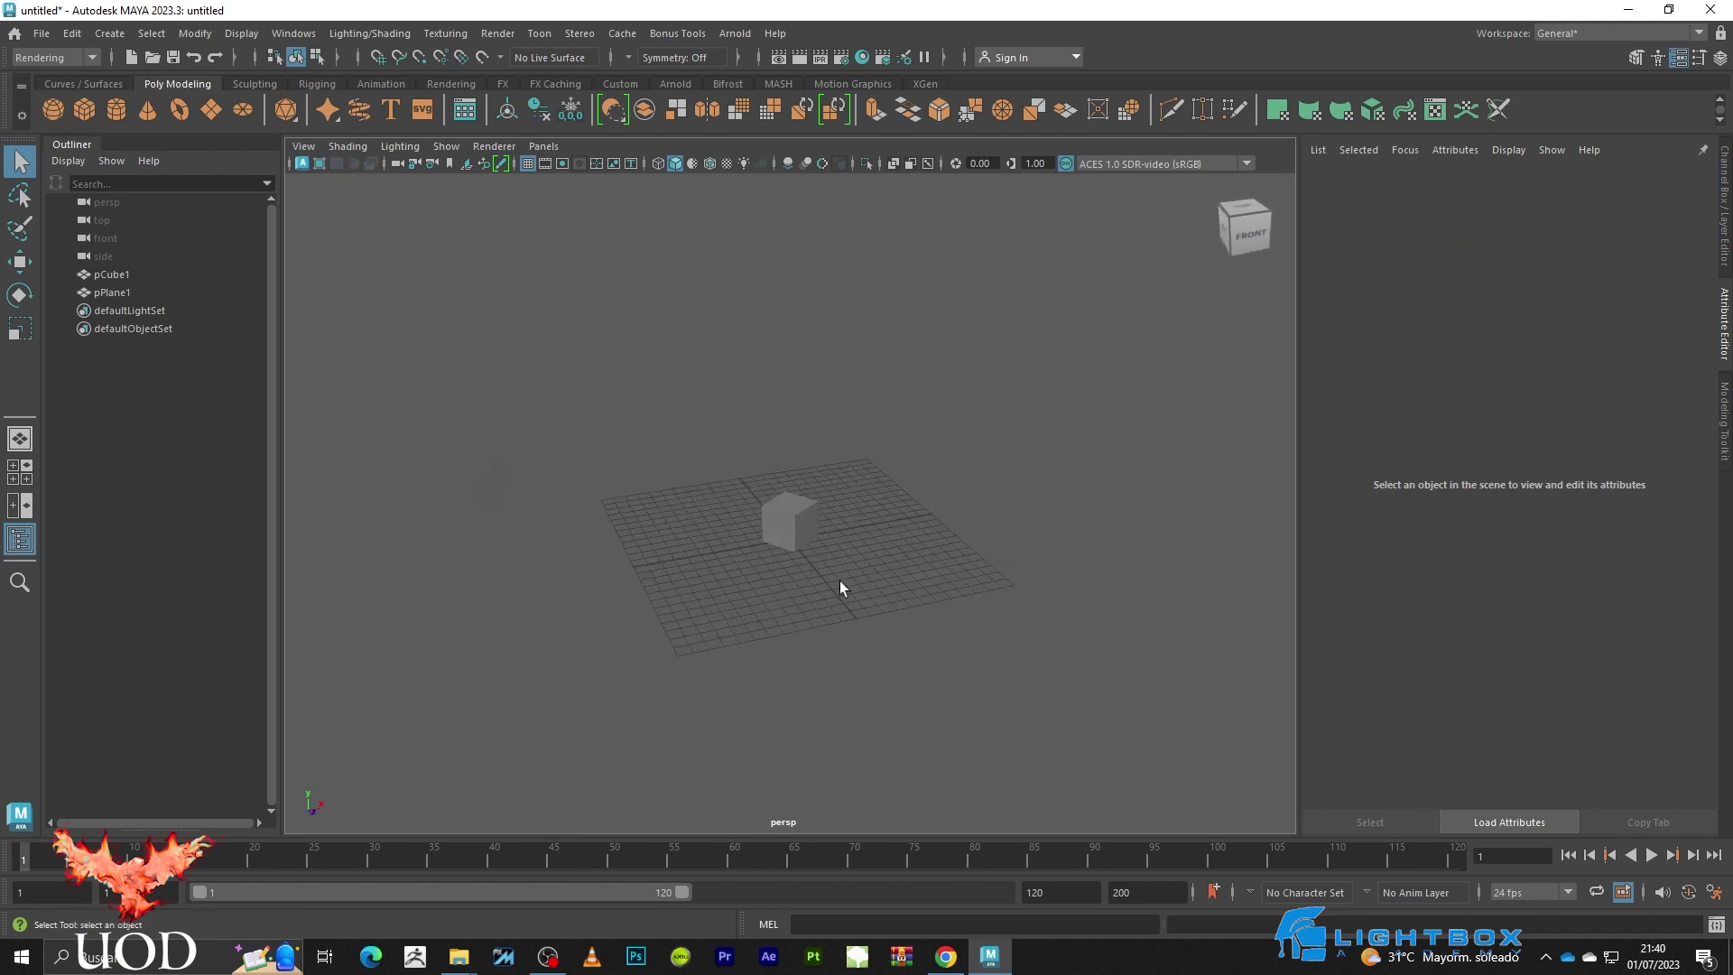
- Select pPlane1 and copy its Rotate Y value of 33.625
left_click(489, 485)
left_click_drag(505, 505, 560, 532, "alt")
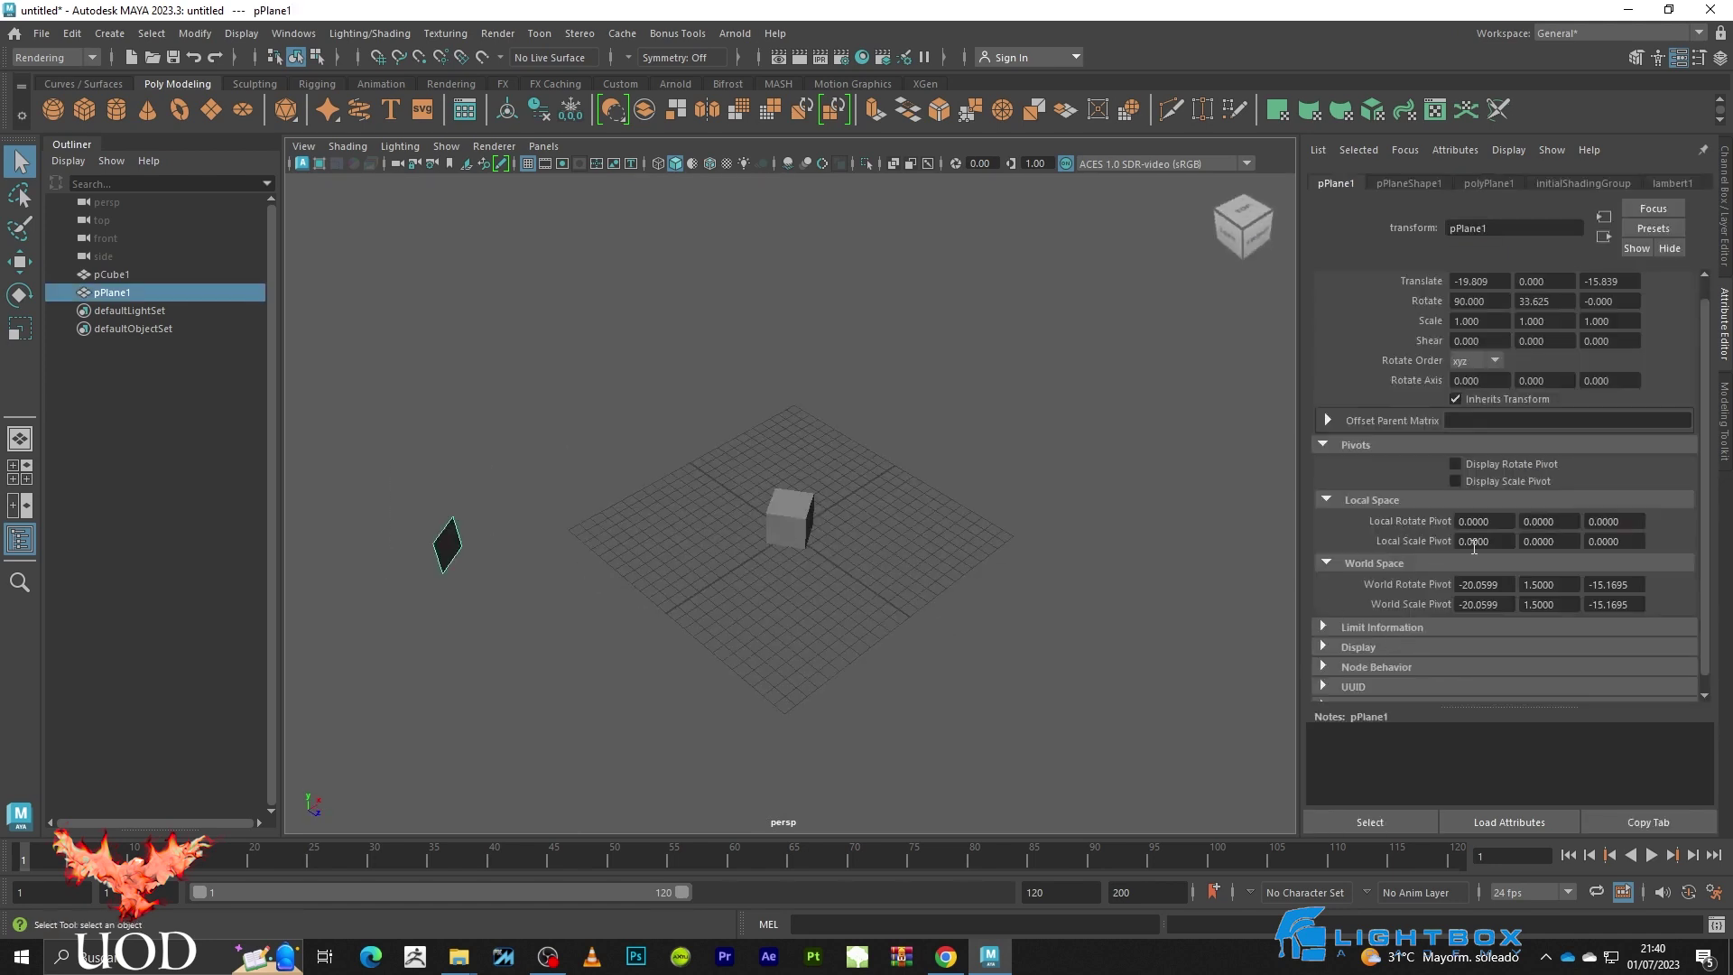
scroll(1498, 338, "up", 1)
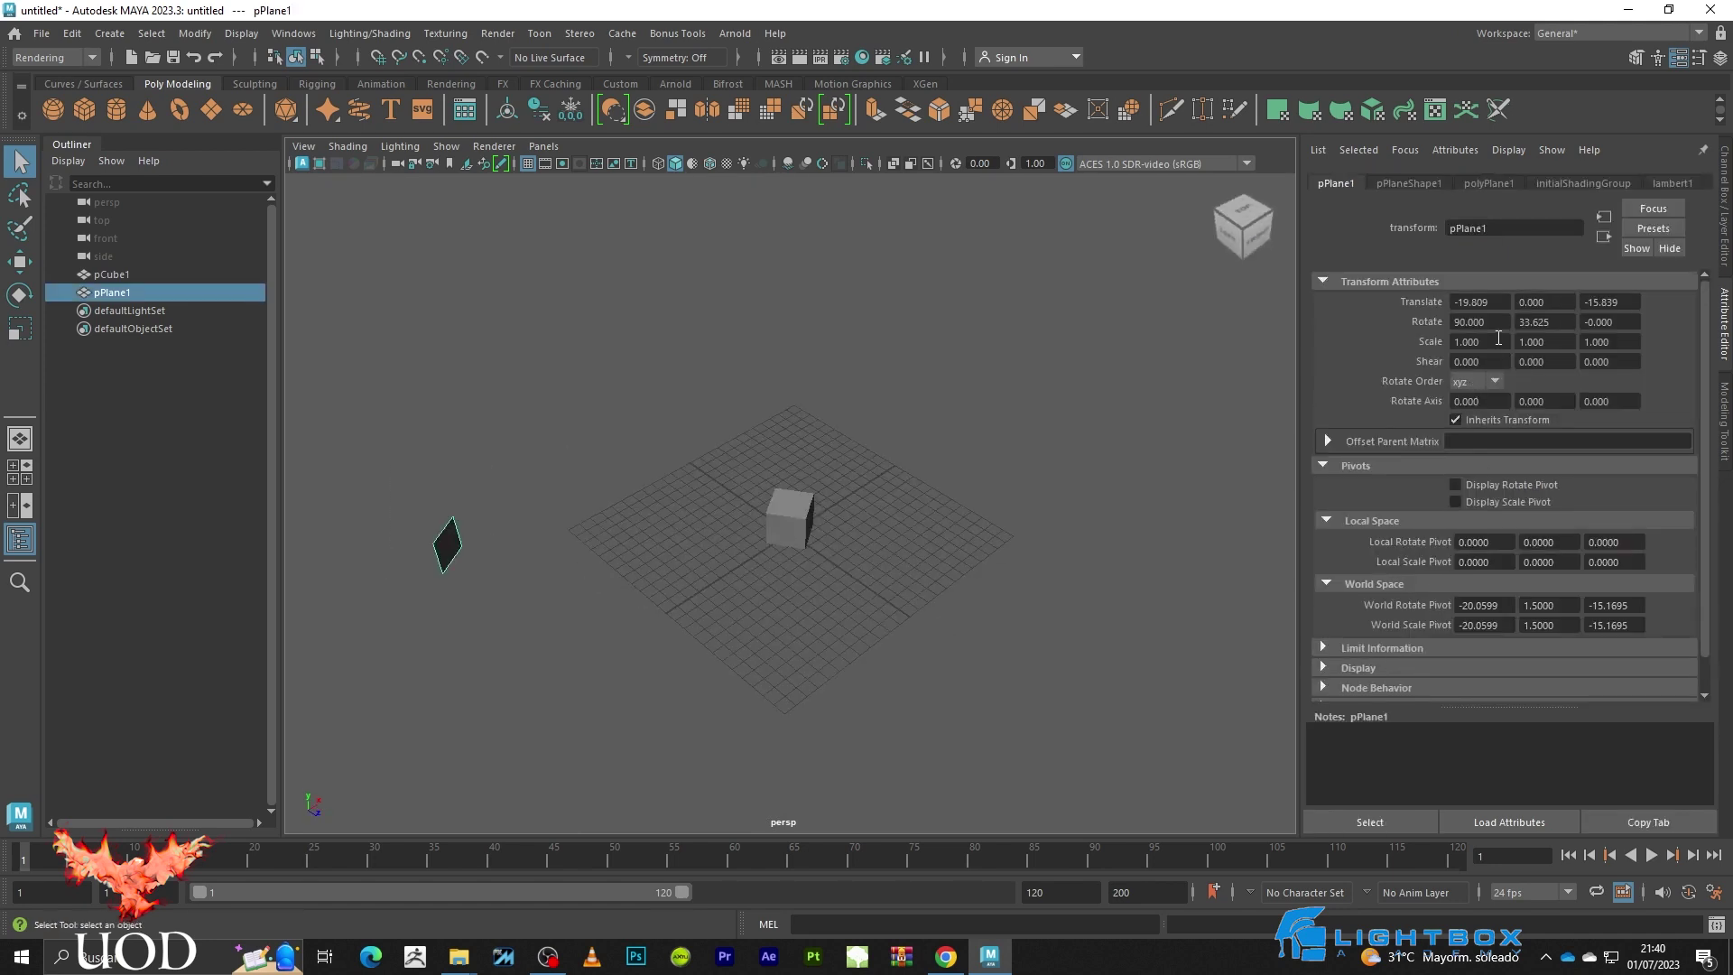
key("ctrl+z")
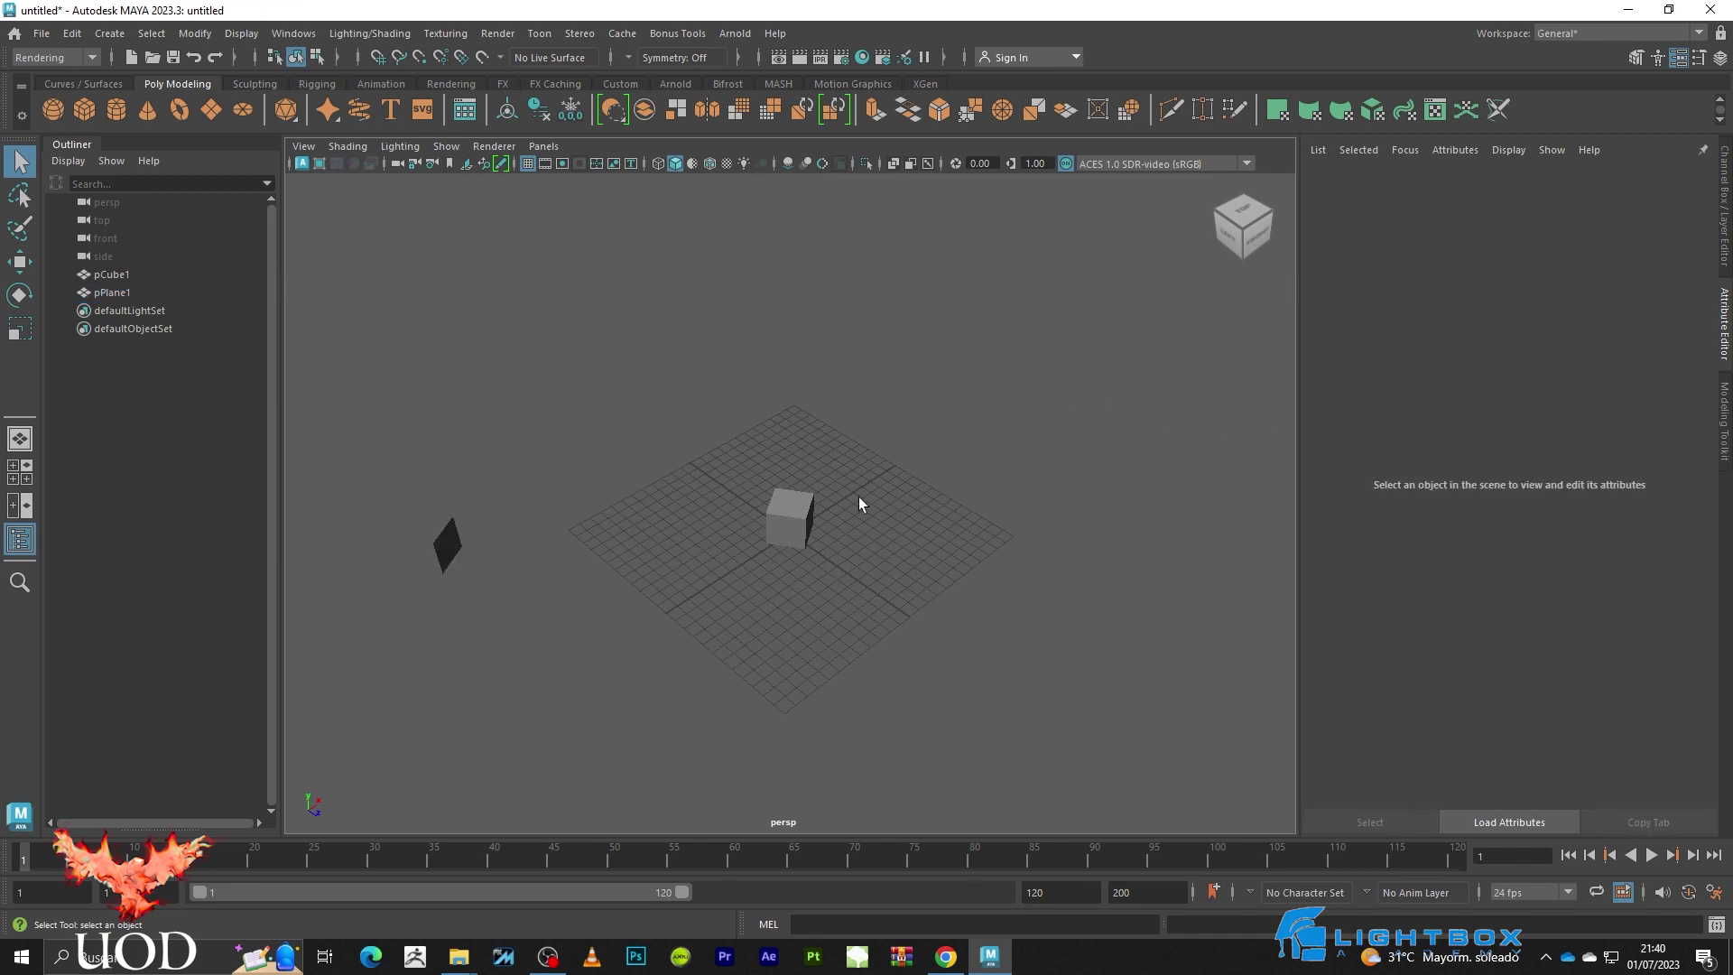
left_click(462, 545)
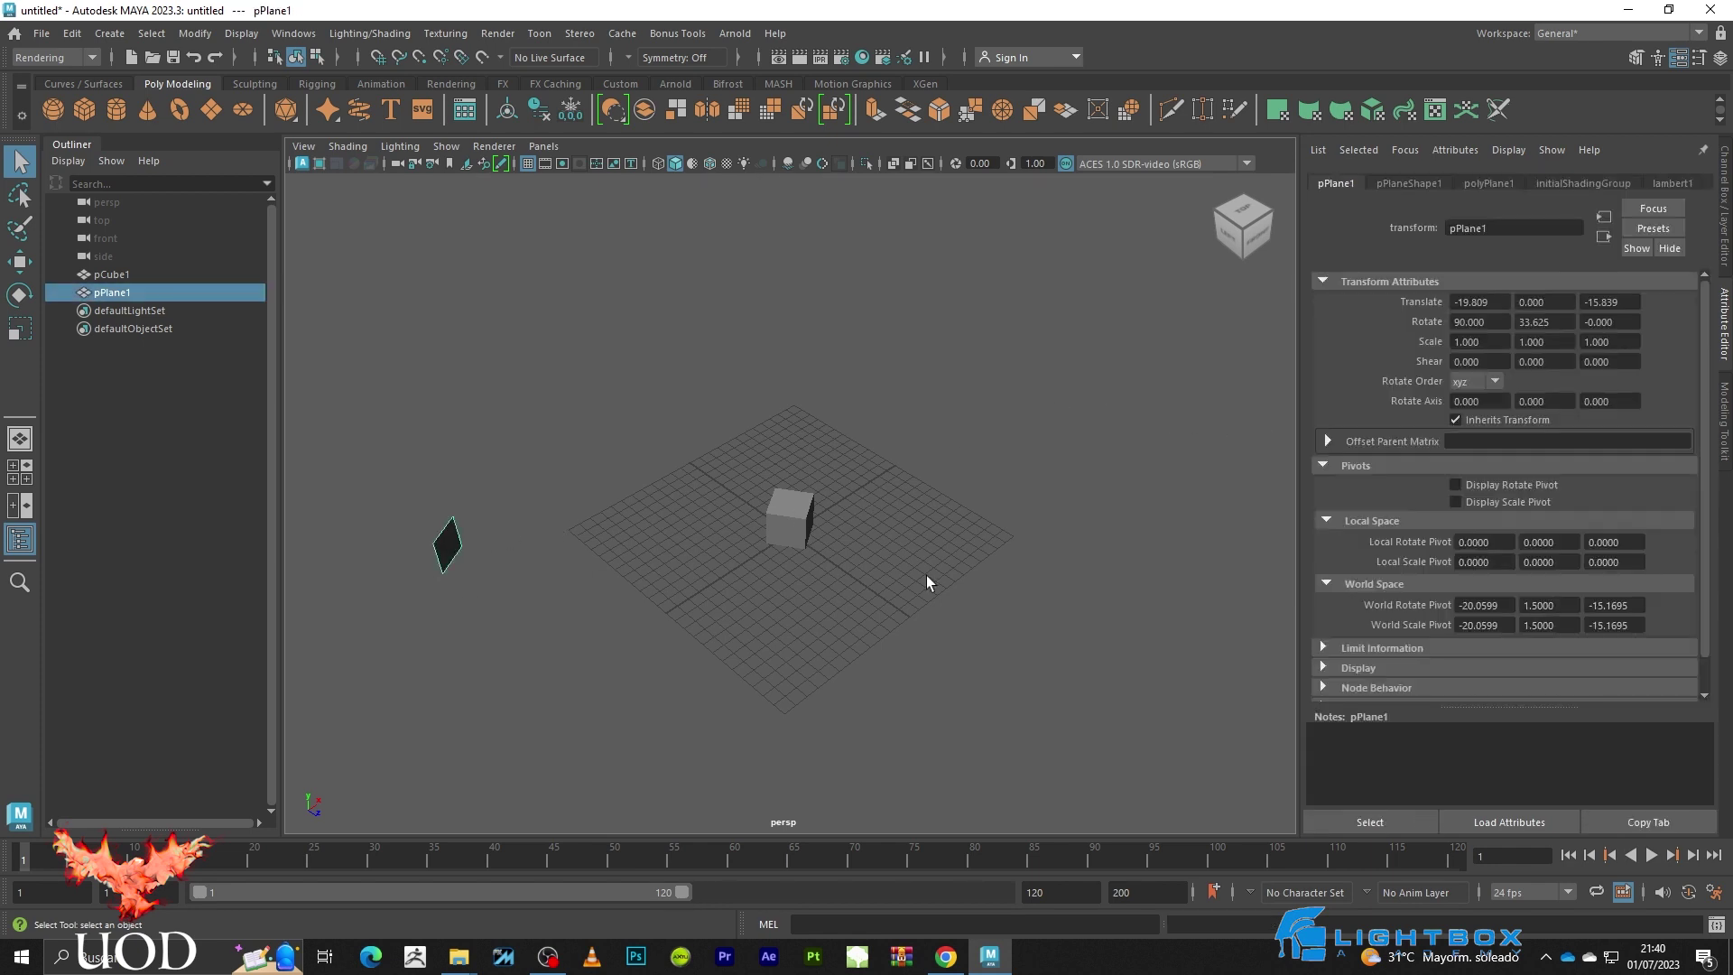
double_click(1544, 321)
key("ctrl+c")
left_click(859, 523)
- Try a 33.625 Rotate Y and a manual rotation on pCube1, undoing both
left_click_drag(890, 479, 775, 563)
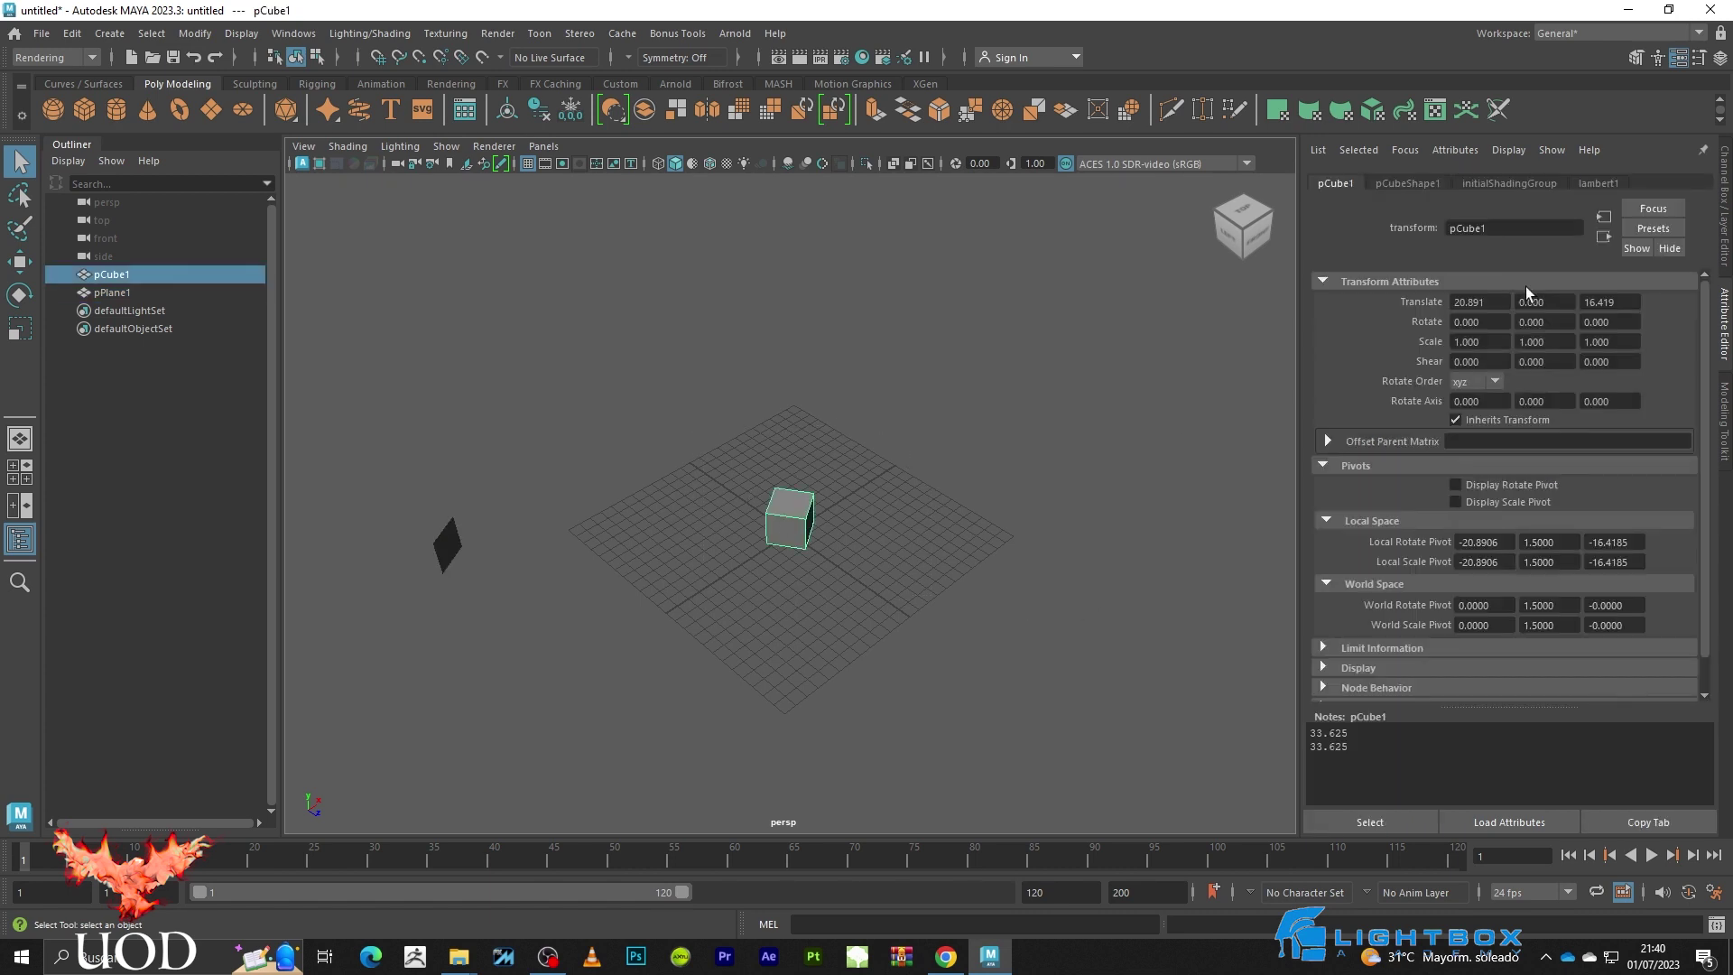
left_click(1544, 322)
type("33.625")
key("Return")
left_click(912, 446)
key("ctrl+z")
key("ctrl+z")
key("e")
mouse_move(783, 575)
left_mouse_down()
mouse_move(804, 575)
mouse_move(770, 575)
left_mouse_up()
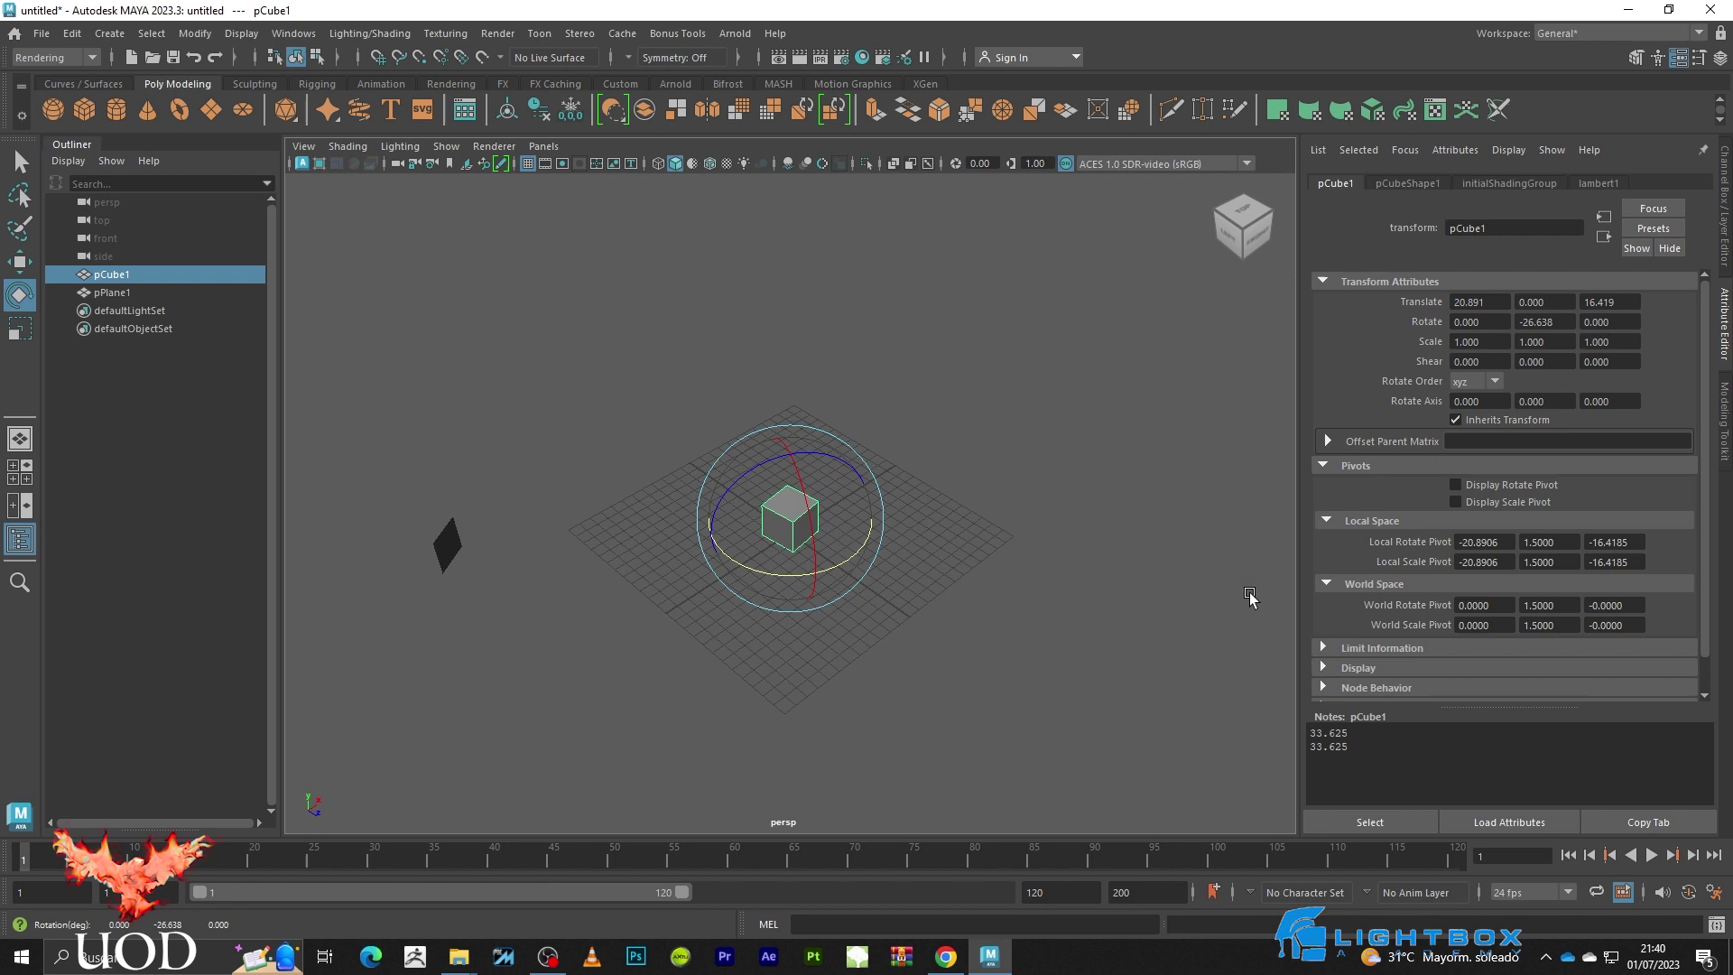
key("ctrl+z")
- Set pCube1's Rotate Y to the pasted value -33.625
double_click(1559, 322)
key("ctrl+v")
key("Return")
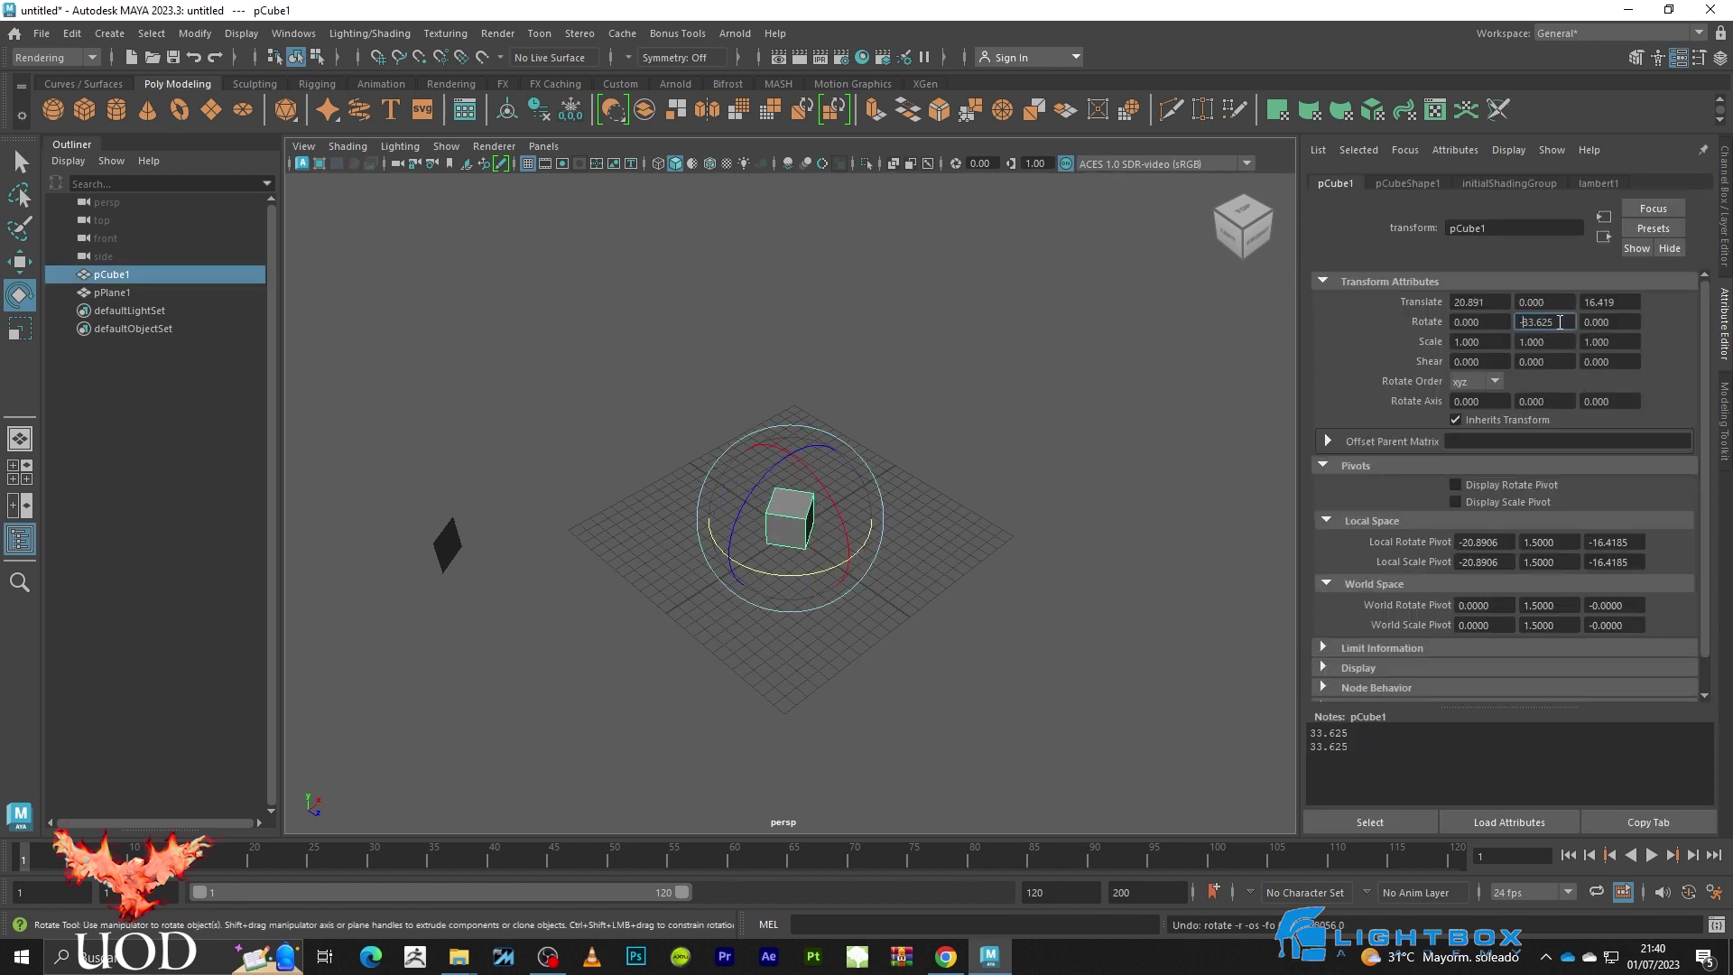
left_click(1096, 663)
- Reselect the cube, frame it, and maximize the Top view
left_click(767, 505)
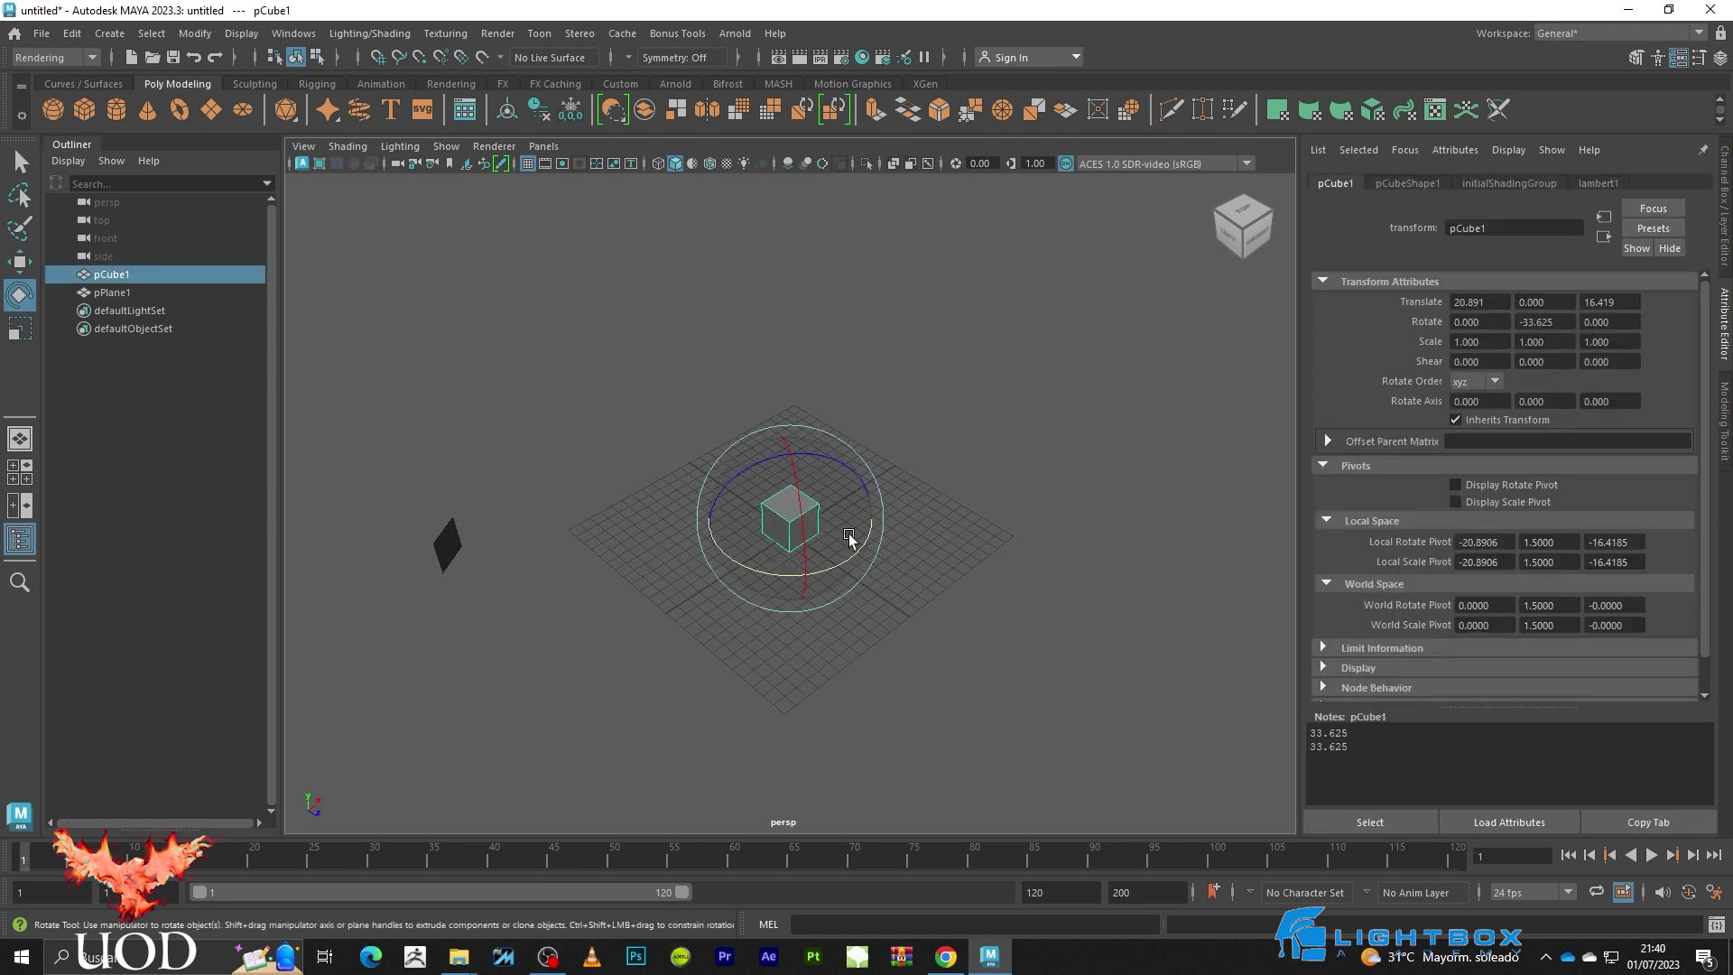
key("f")
key("q")
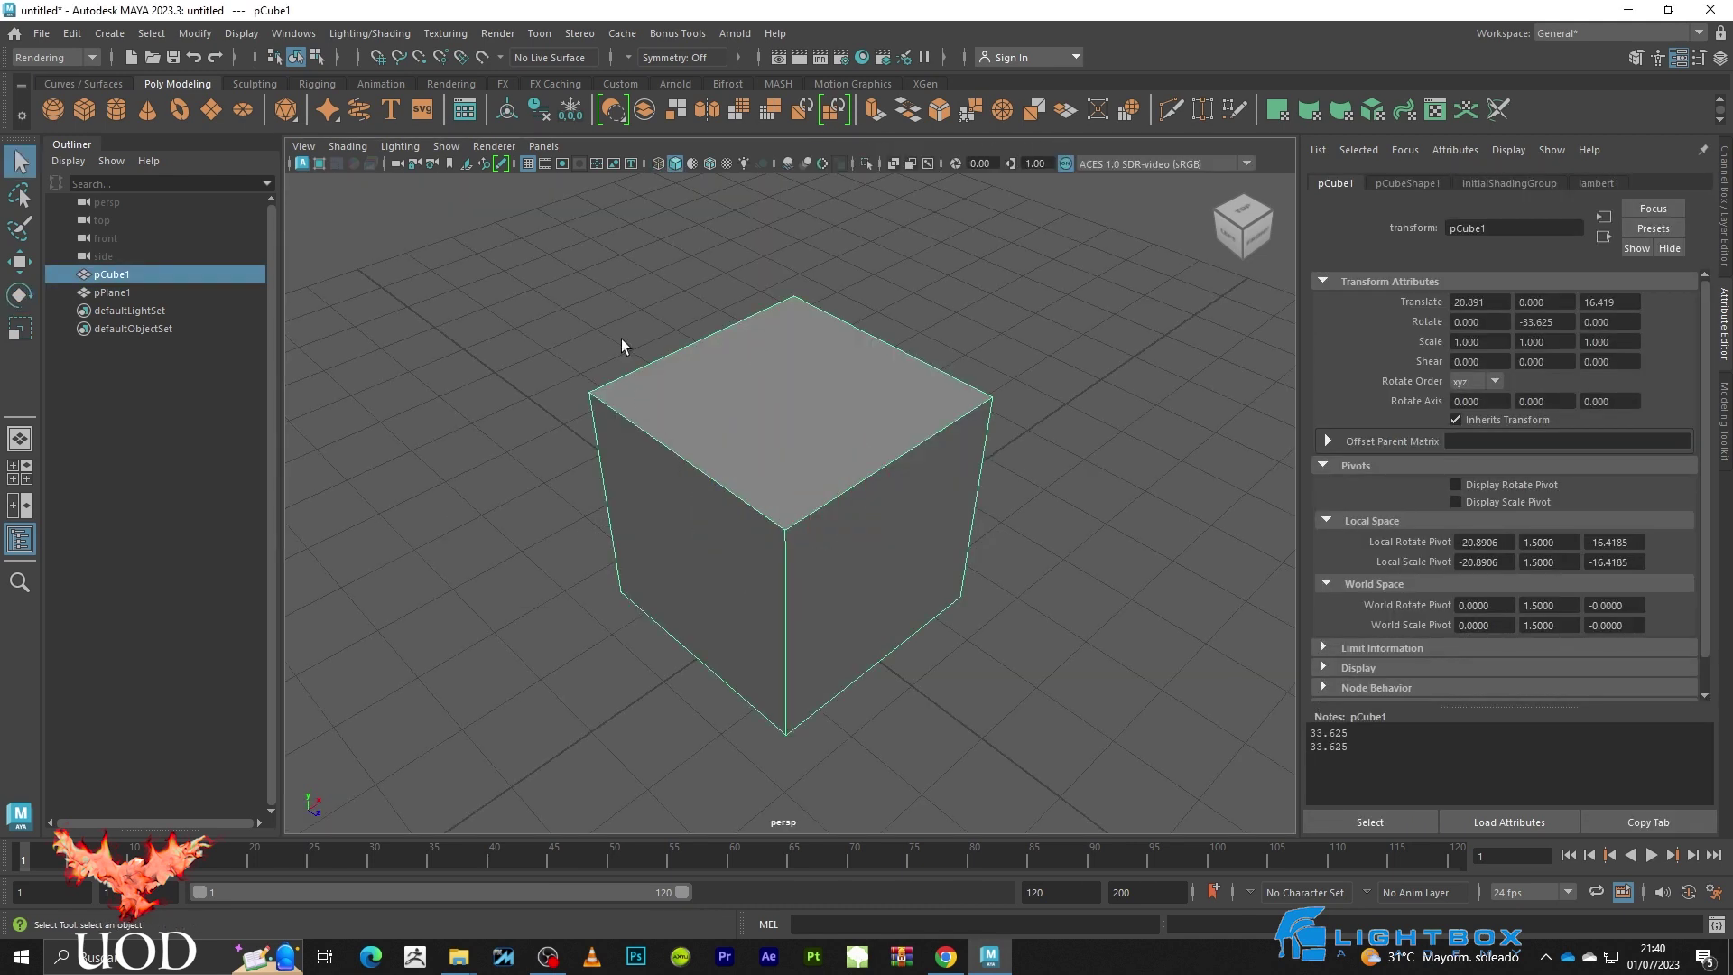
key("space")
key("space")
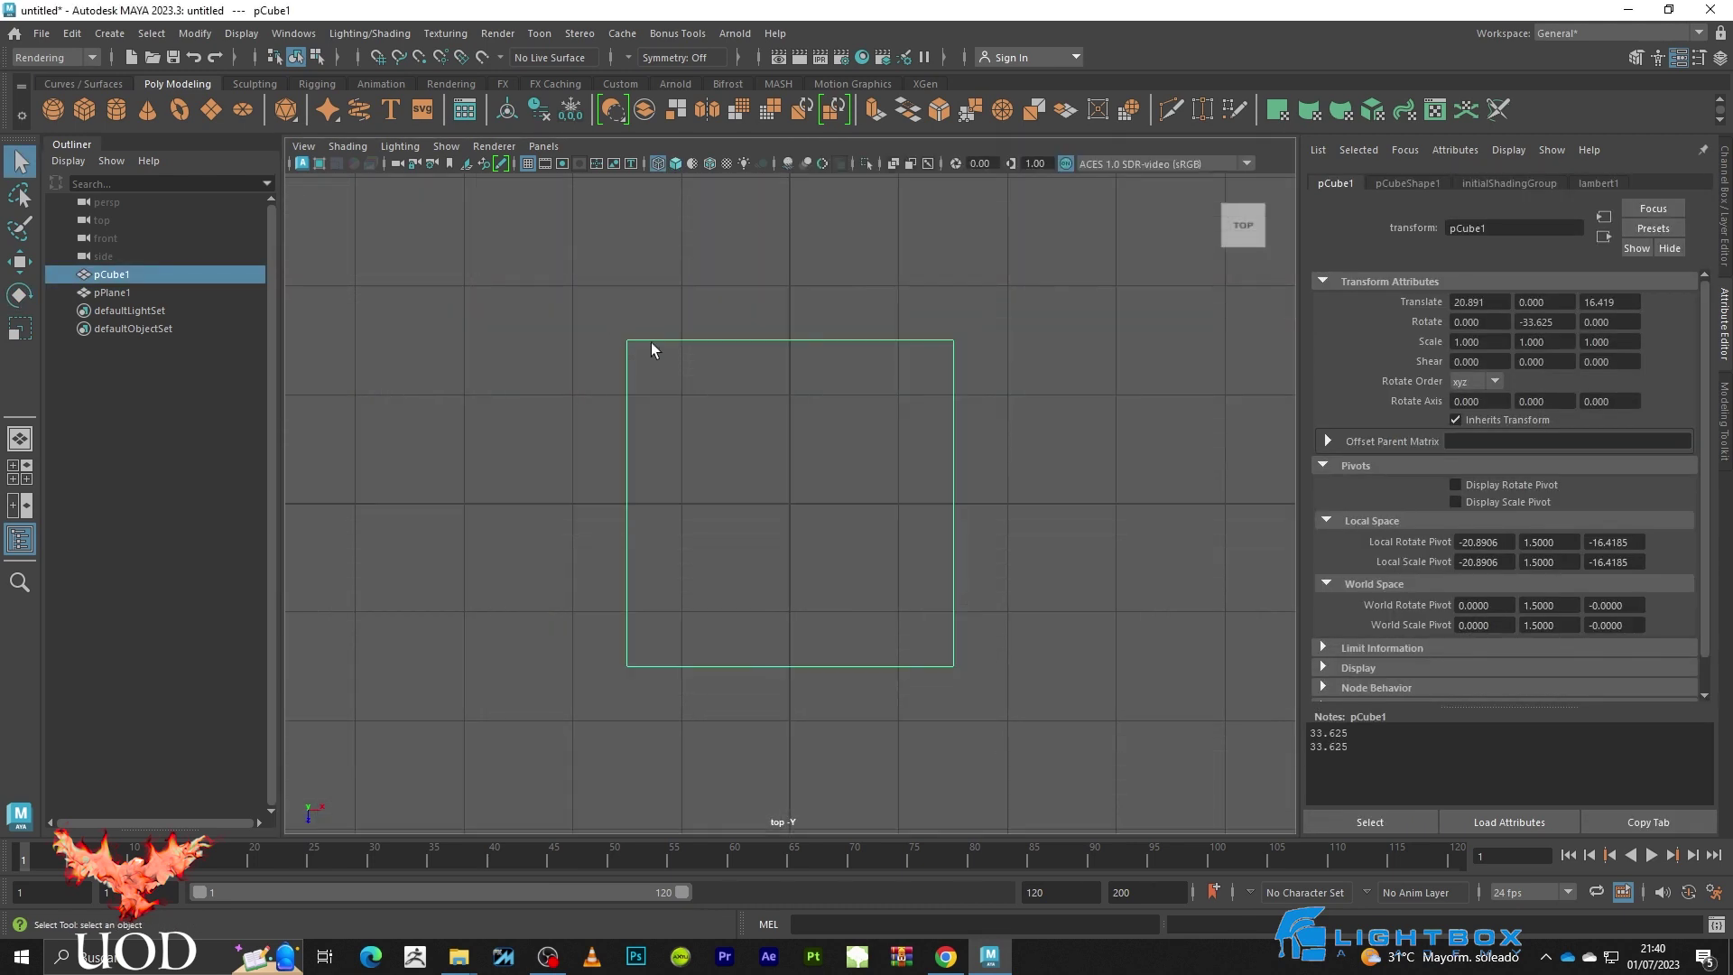
- Zoom out in the Top view, then marquee-select and delete pCube1 and pPlane1
left_click(654, 305)
scroll(758, 409, "down", 10)
left_click_drag(874, 325, 340, 626)
key("Delete")
key("space")
key("space")
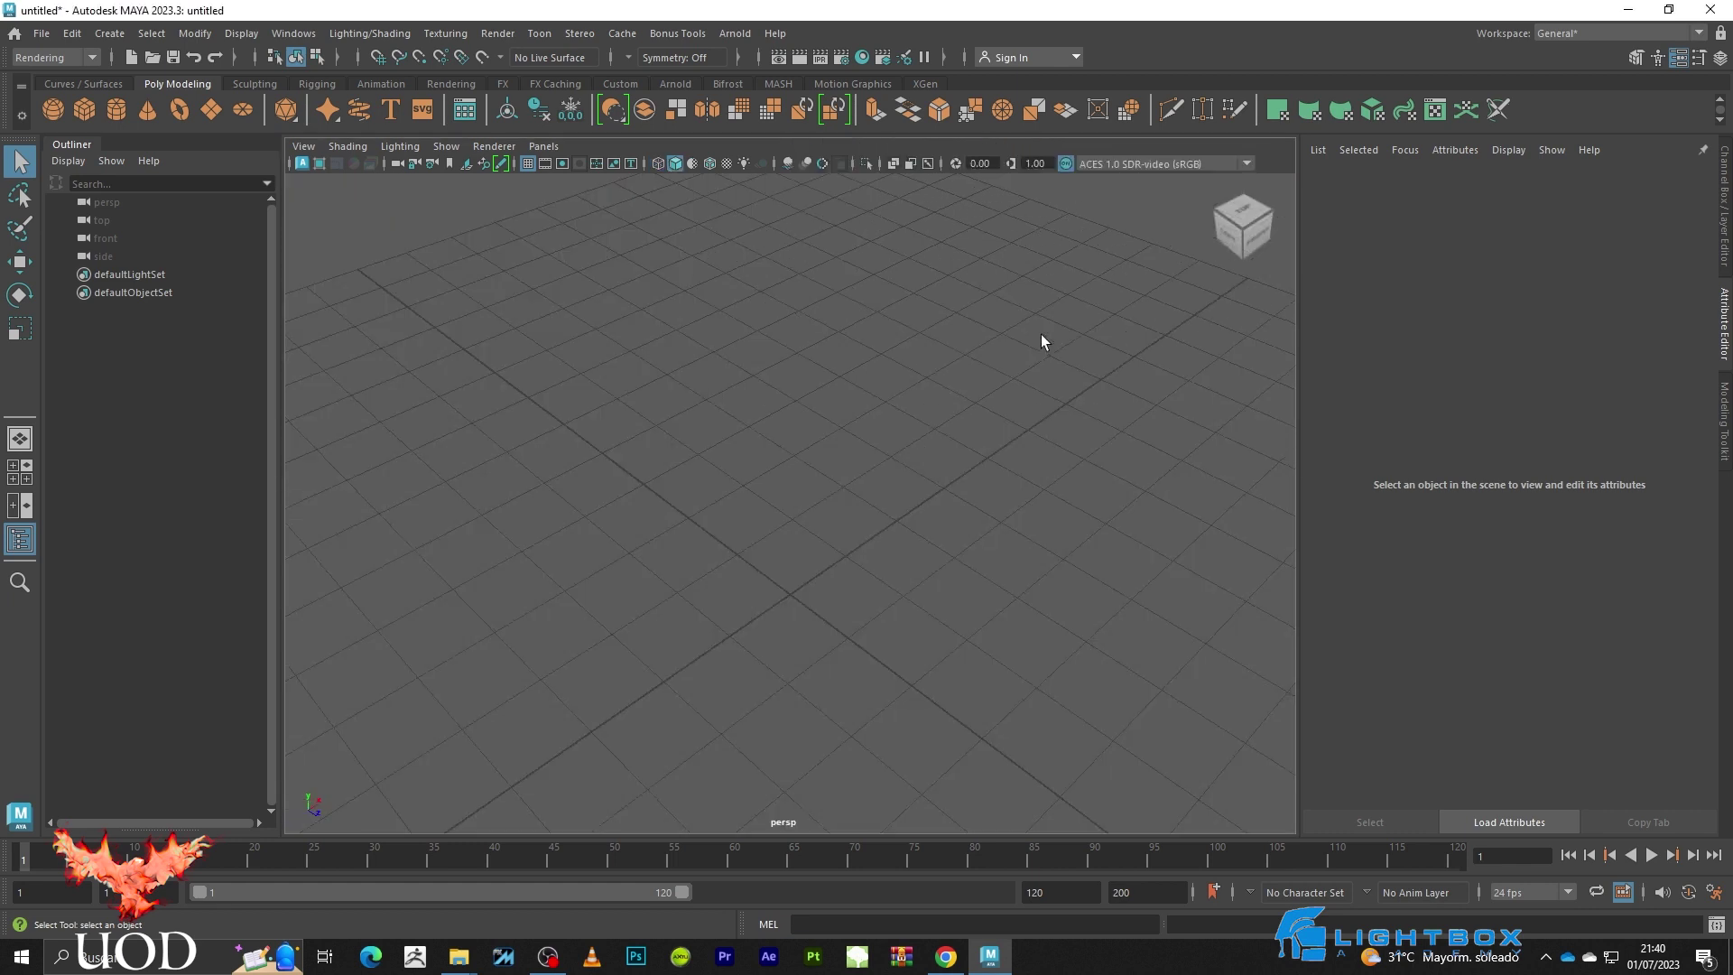